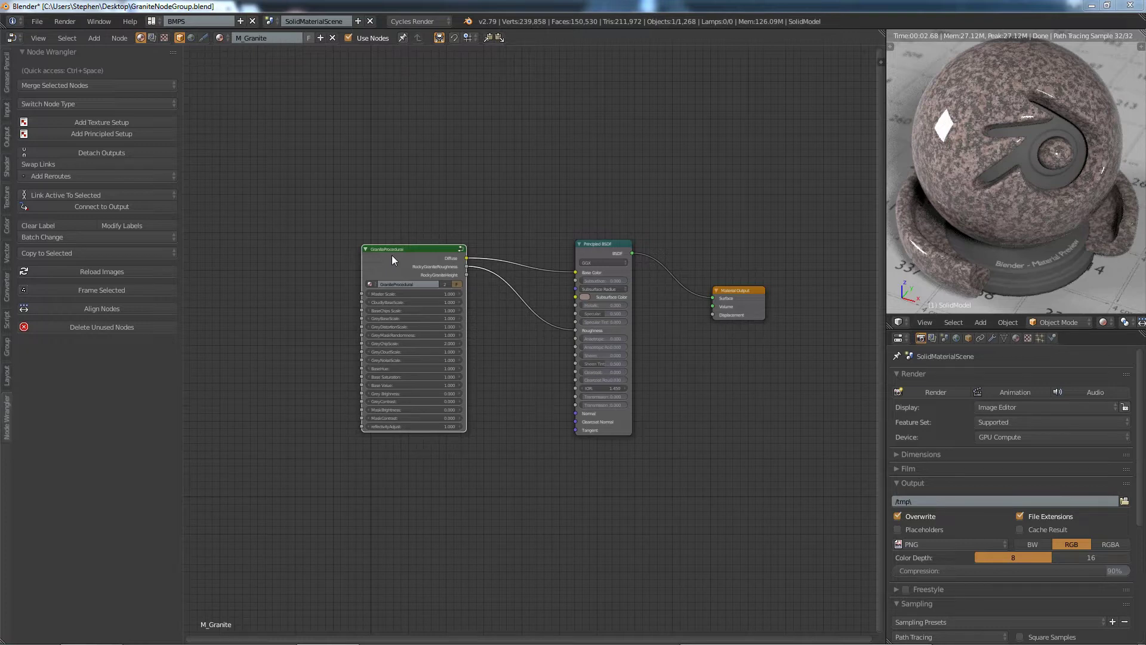
Step: Switch from Blender to the procedural textures Facebook group in Chrome
mouse_move(776, 642)
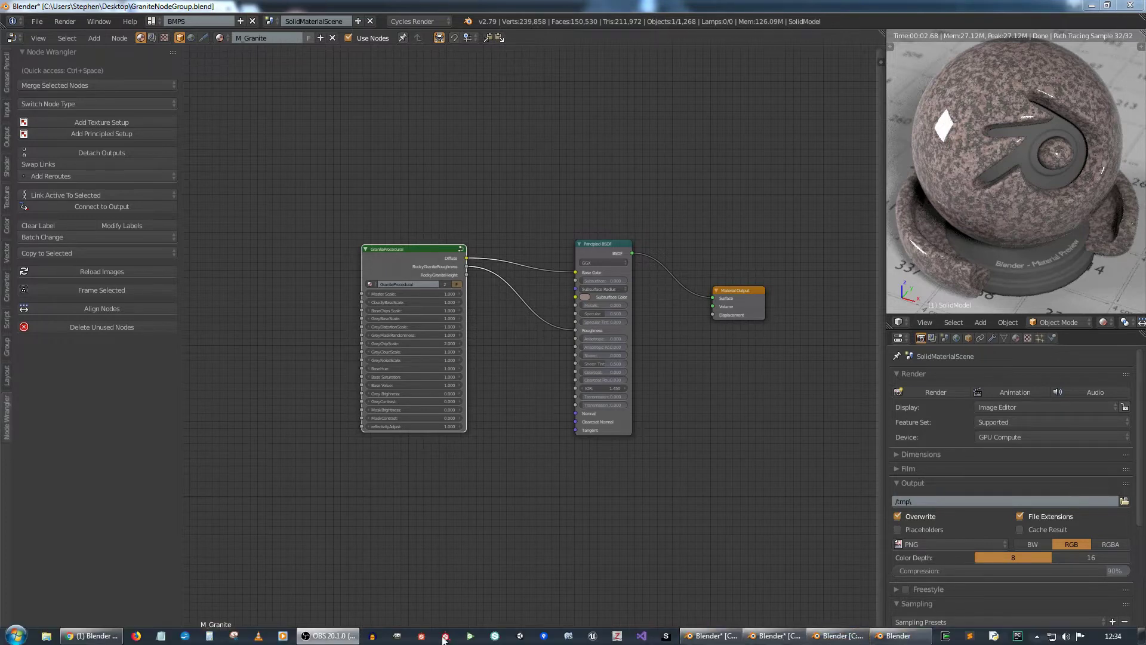
Step: Scroll down through the Facebook group's granite posts
left_click(93, 635)
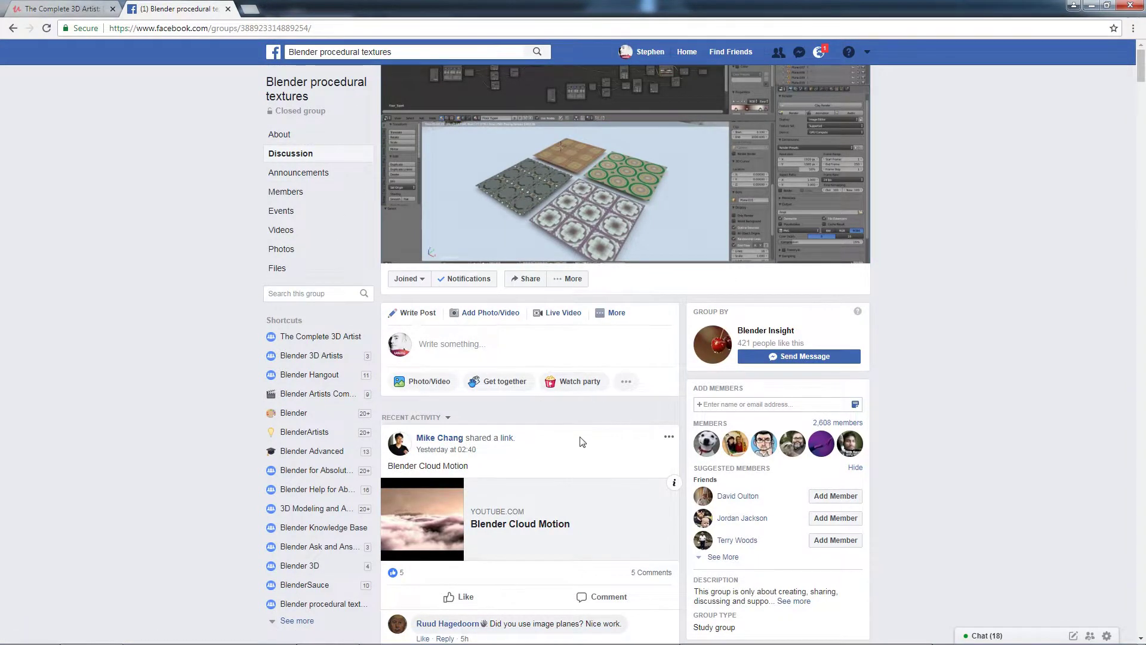
scroll(582, 436, "down", 6)
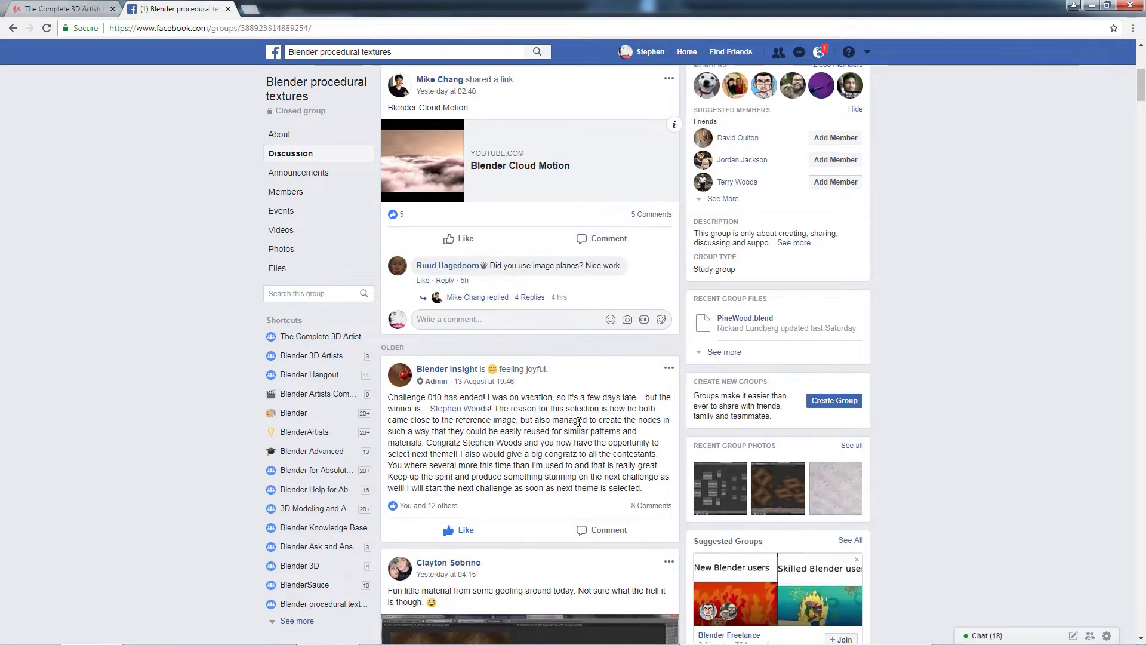
scroll(579, 423, "down", 9)
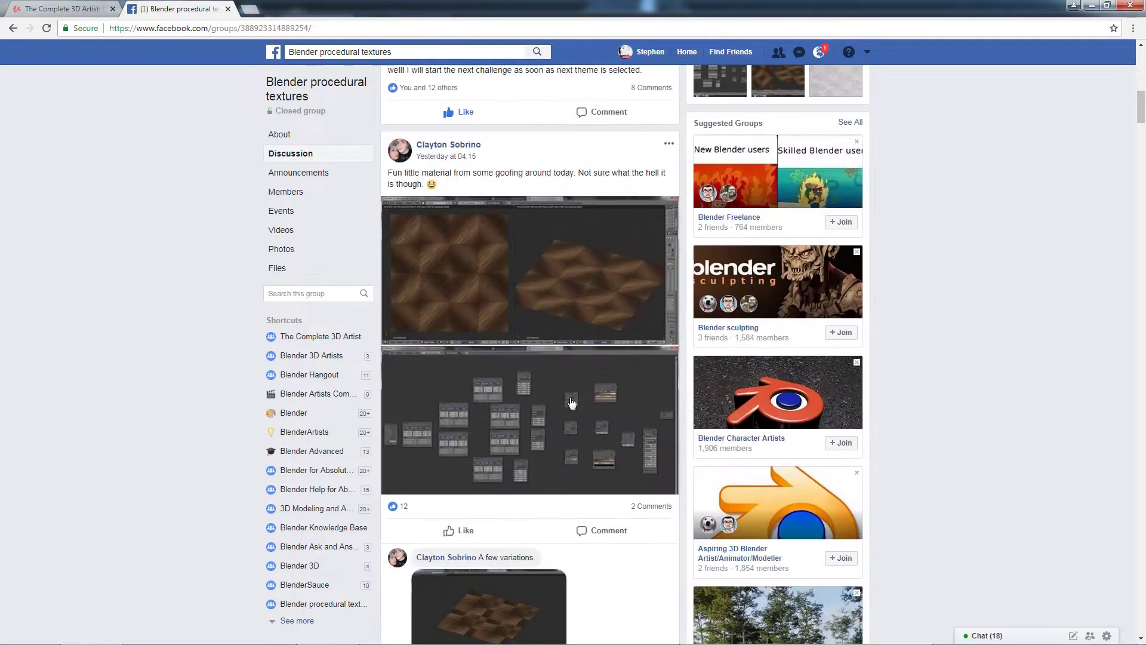
scroll(571, 403, "down", 20)
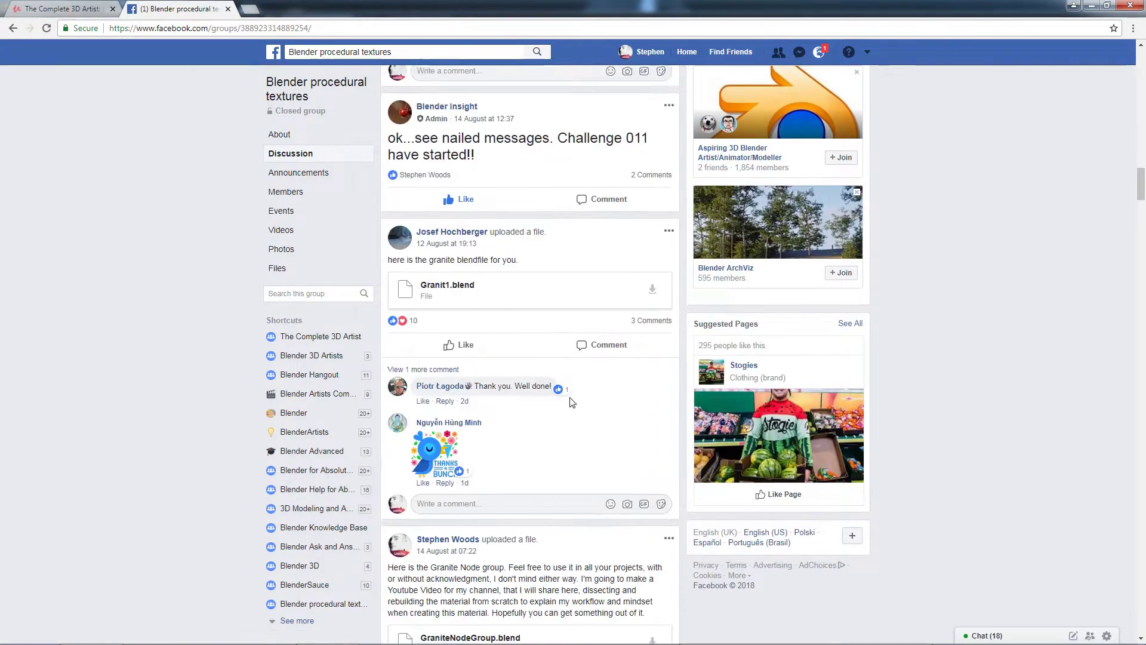
scroll(572, 403, "down", 9)
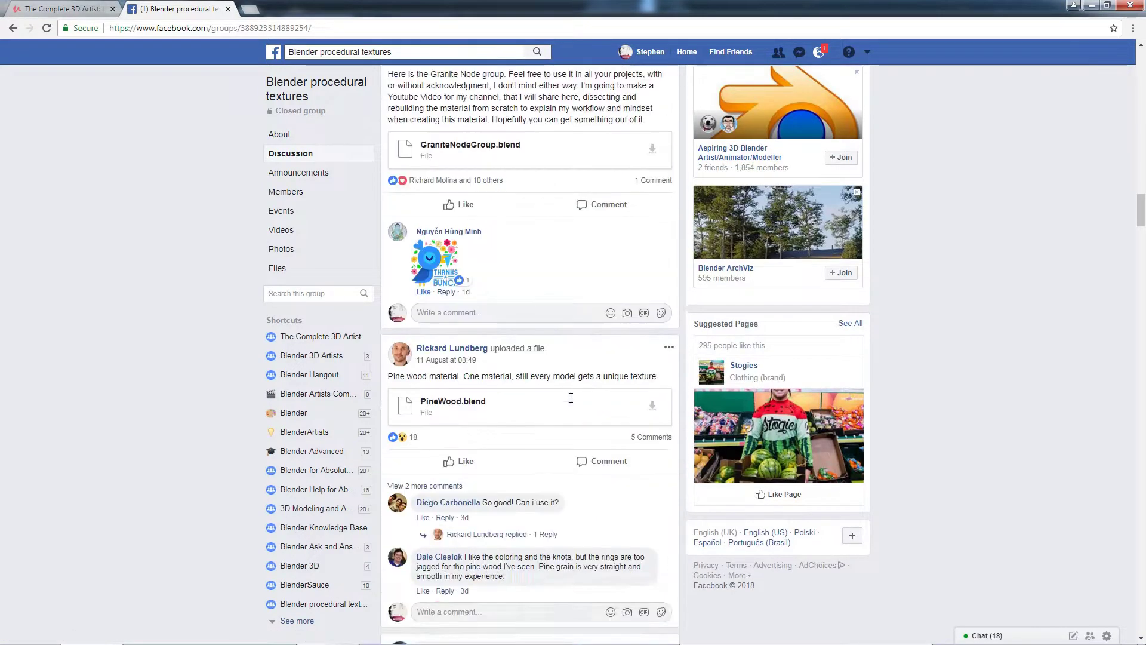
scroll(572, 402, "down", 14)
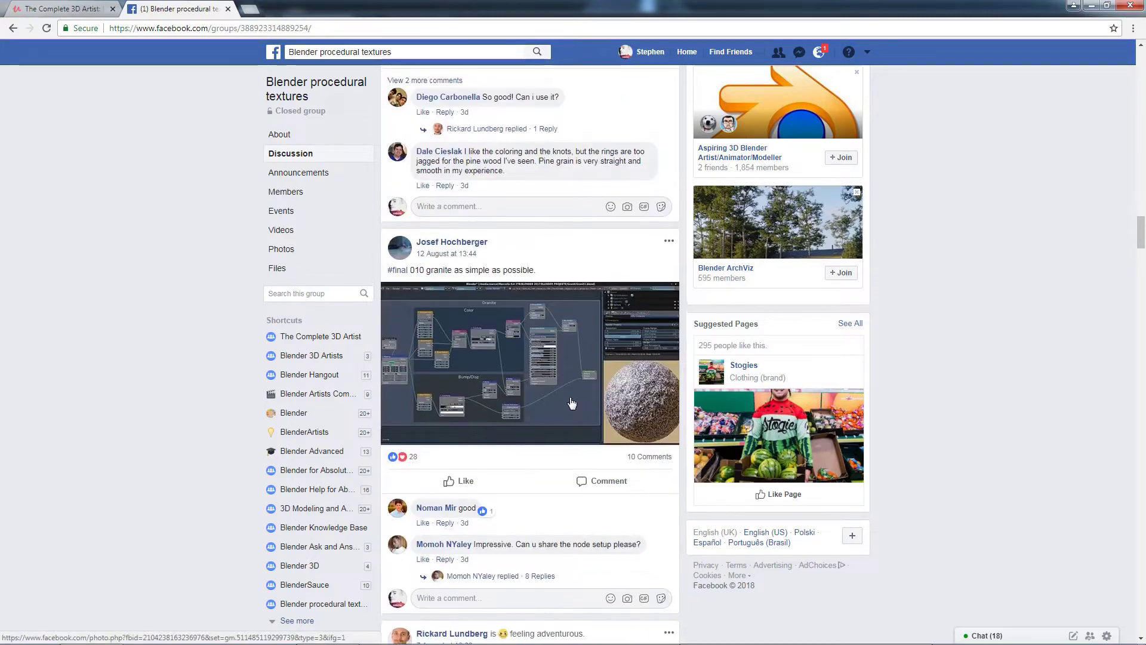
scroll(571, 403, "down", 14)
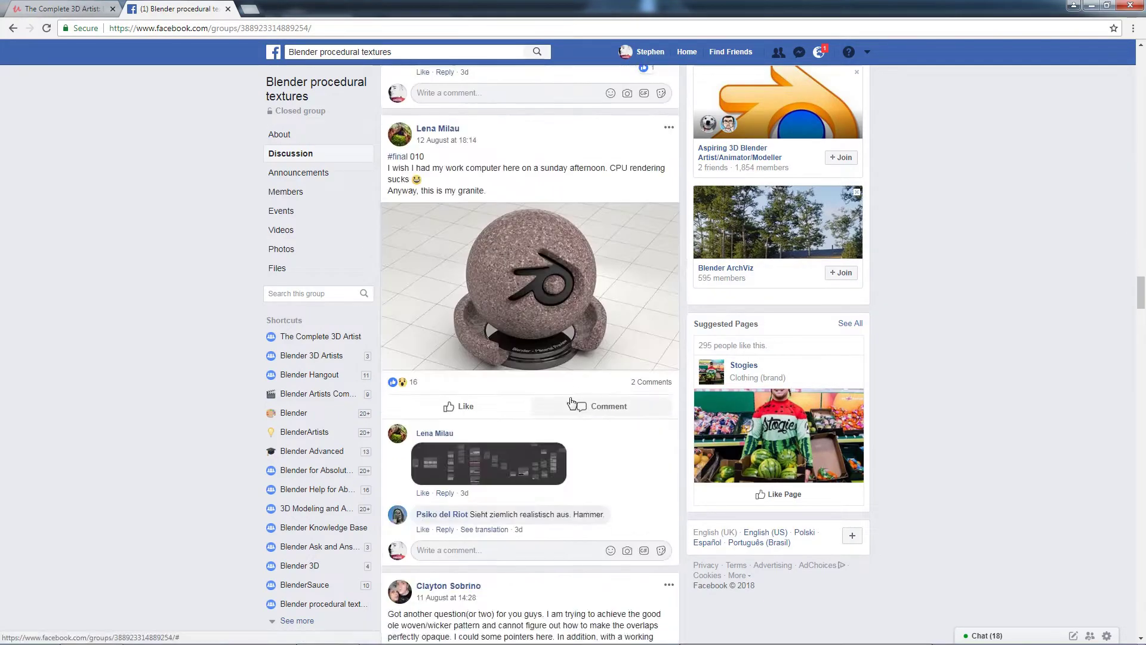
scroll(572, 397, "down", 9)
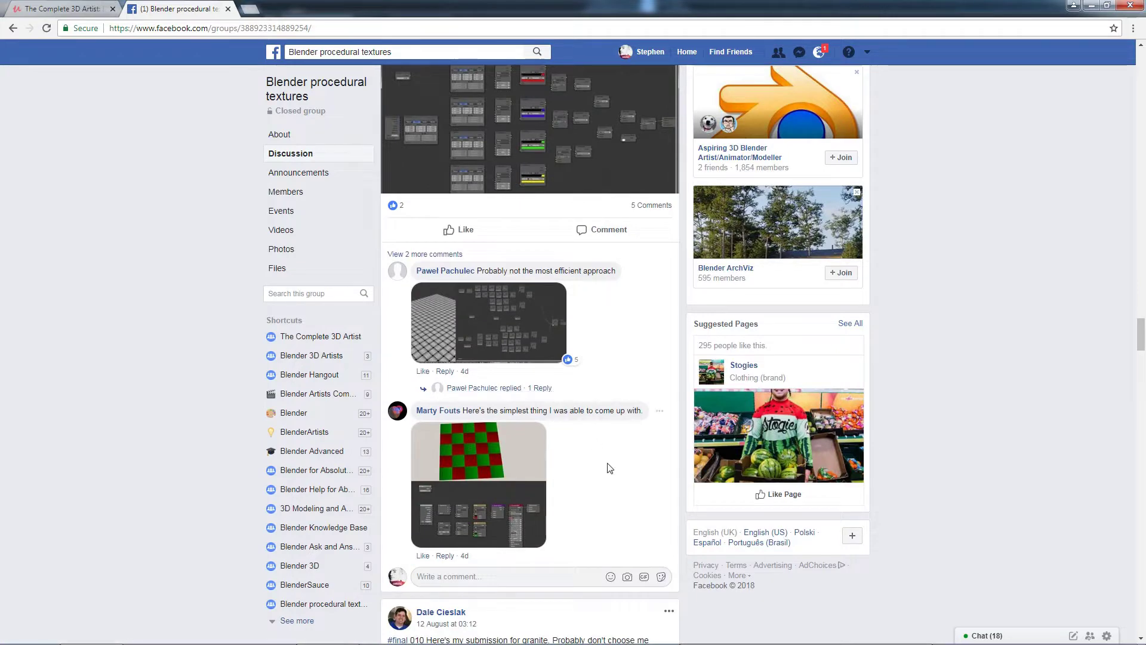
scroll(609, 468, "down", 14)
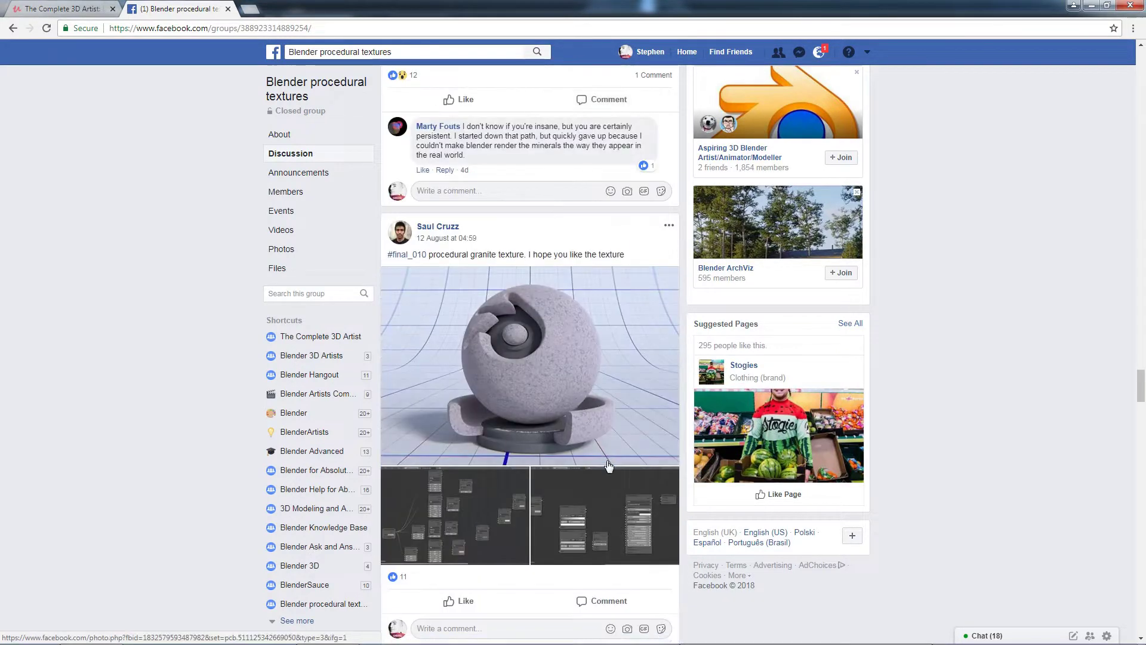
scroll(609, 466, "down", 2)
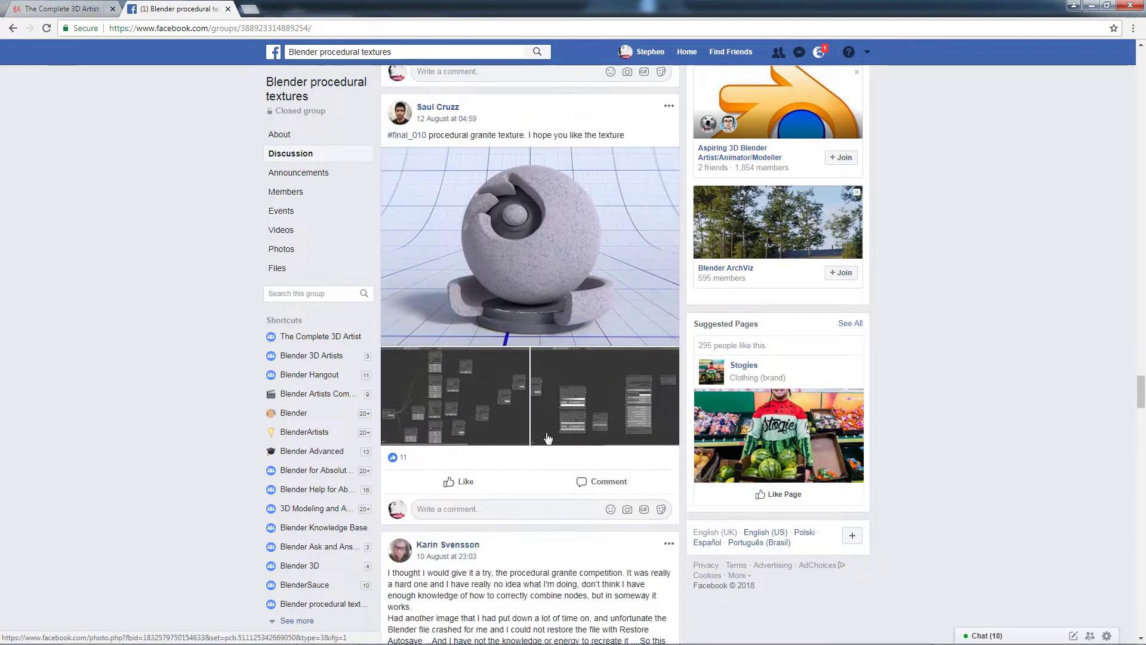
Step: Scroll back up the feed and return to Blender's M_Granite node setup
scroll(570, 317, "up", 20)
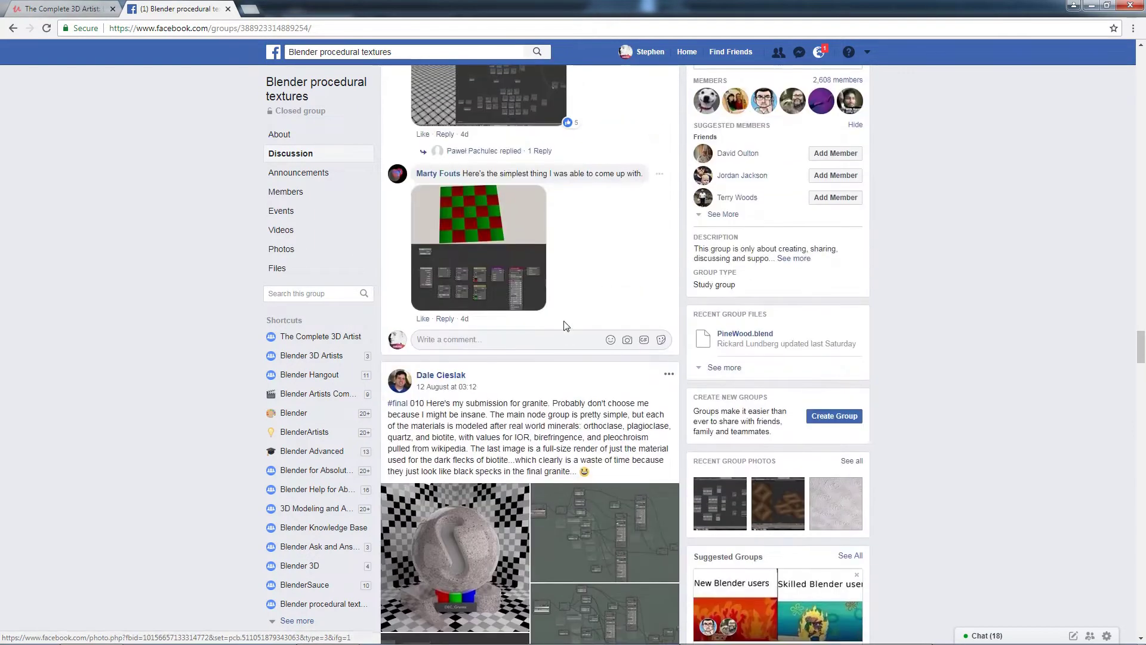
scroll(567, 325, "up", 20)
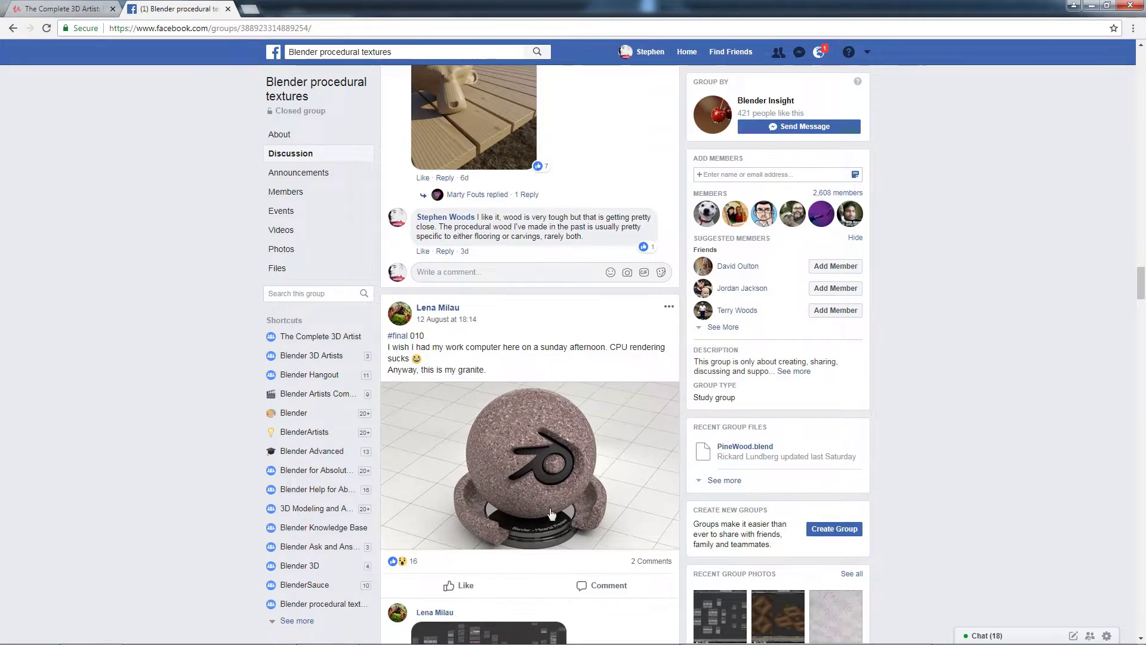
scroll(505, 428, "up", 15)
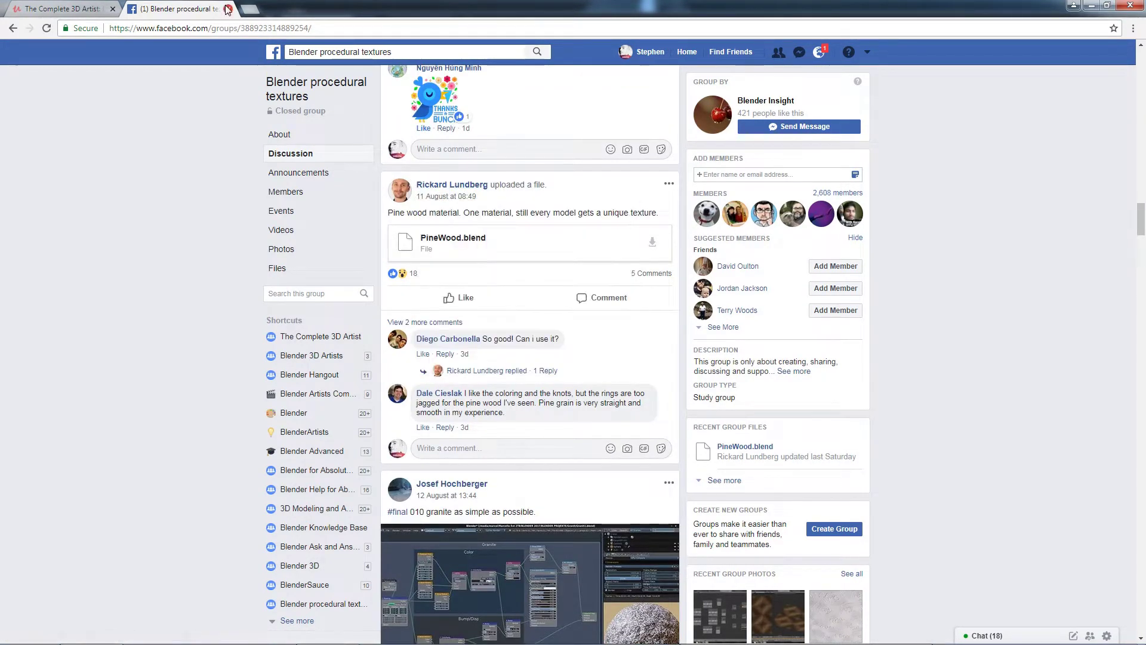
key("alt+Tab")
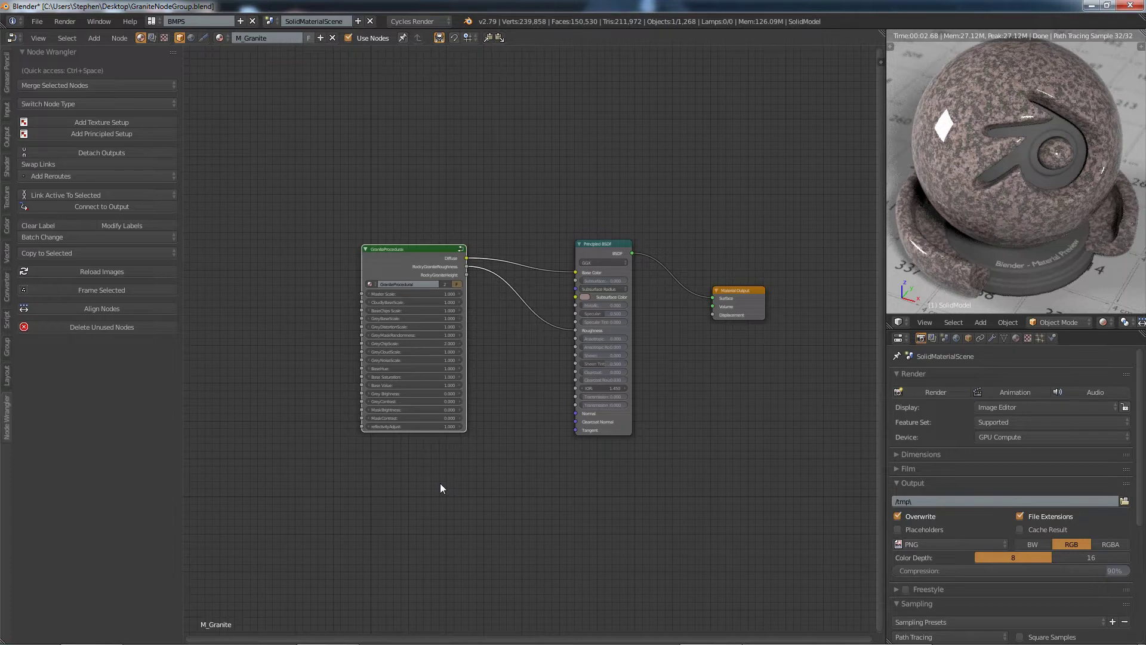
mouse_move(538, 643)
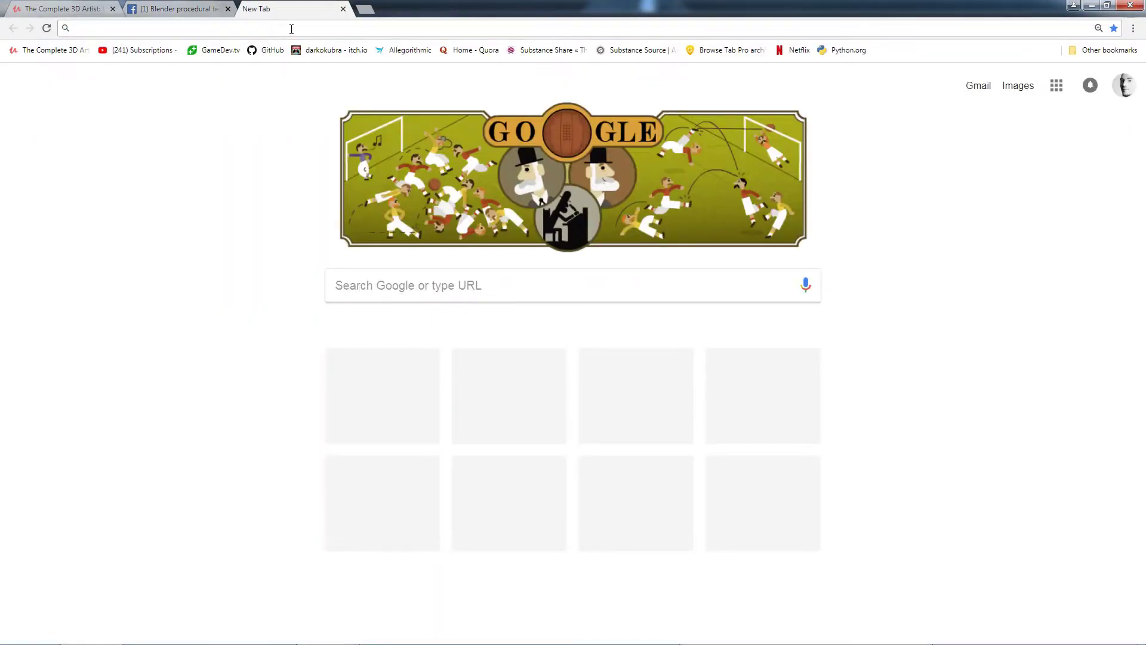
Step: Search Google for bmps.blend, then download the BMPS preview scene and open it in Blender
type("blender")
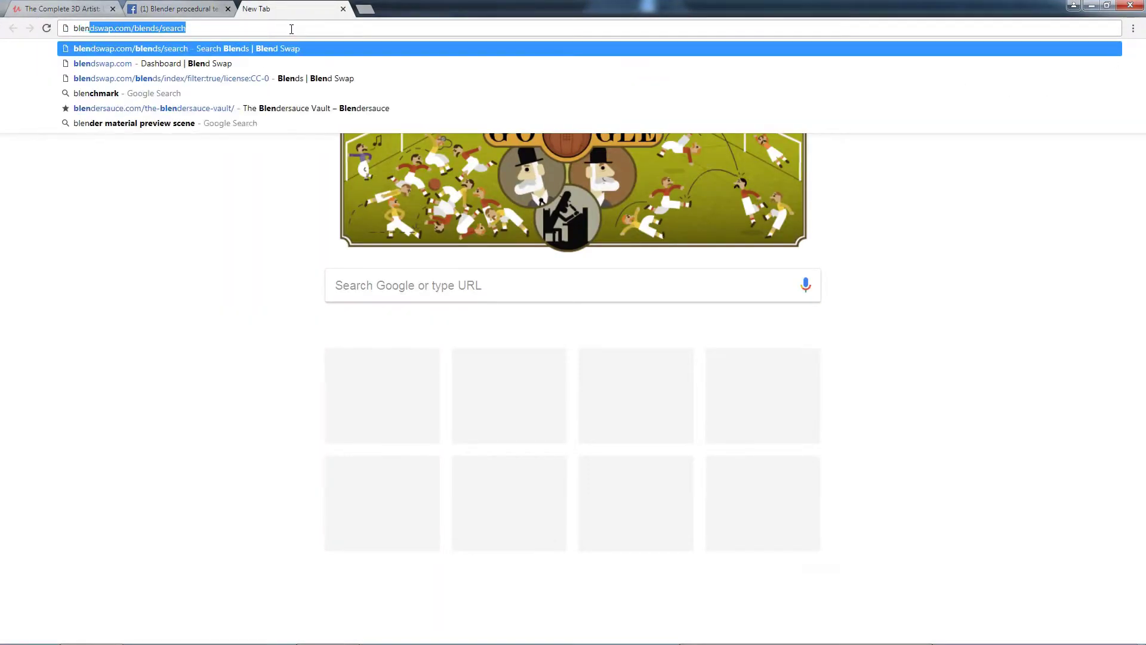
key("BackSpace")
type("m")
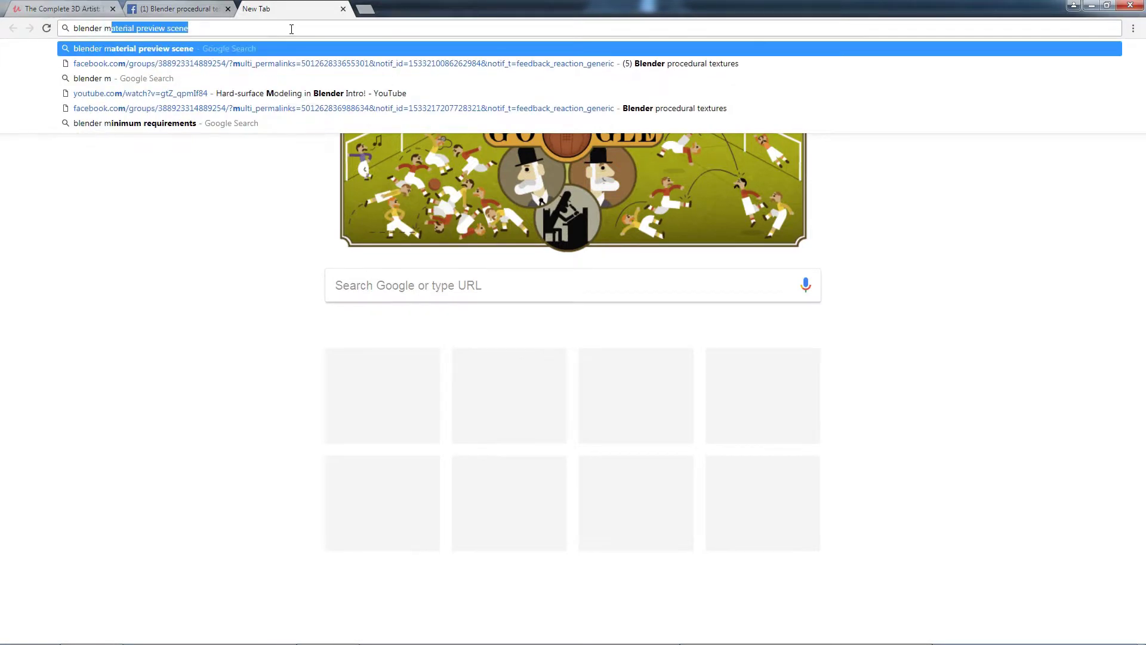
key("BackSpace")
key("BackSpace")
key("BackSpace")
key("BackSpace")
key("BackSpace")
key("BackSpace")
key("BackSpace")
key("BackSpace")
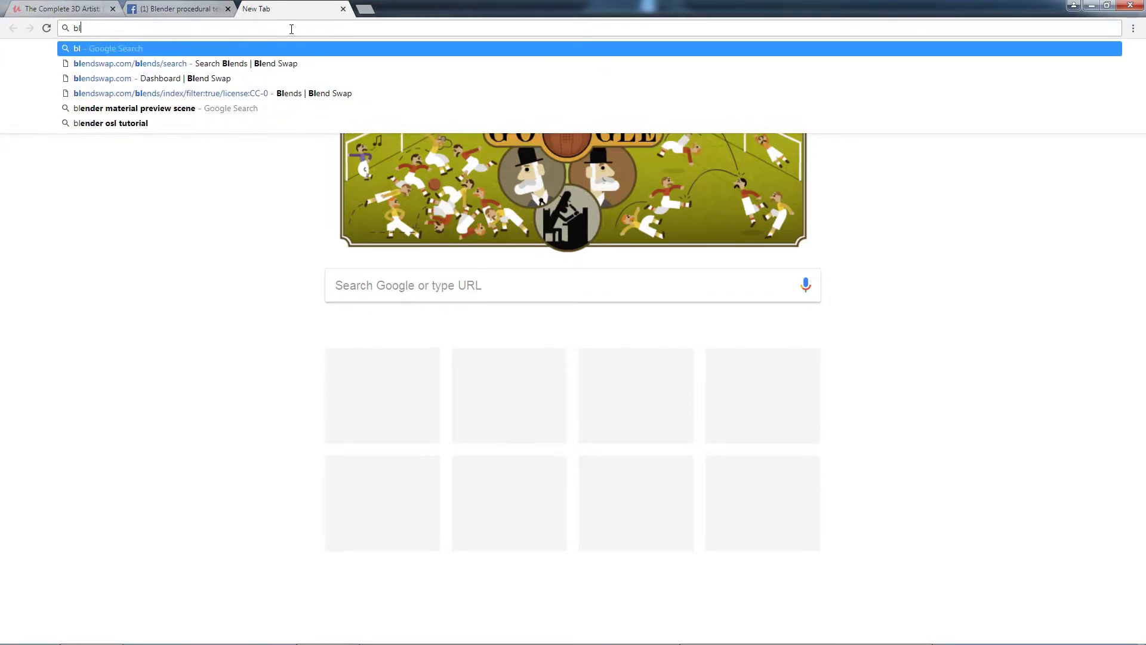
type("mps")
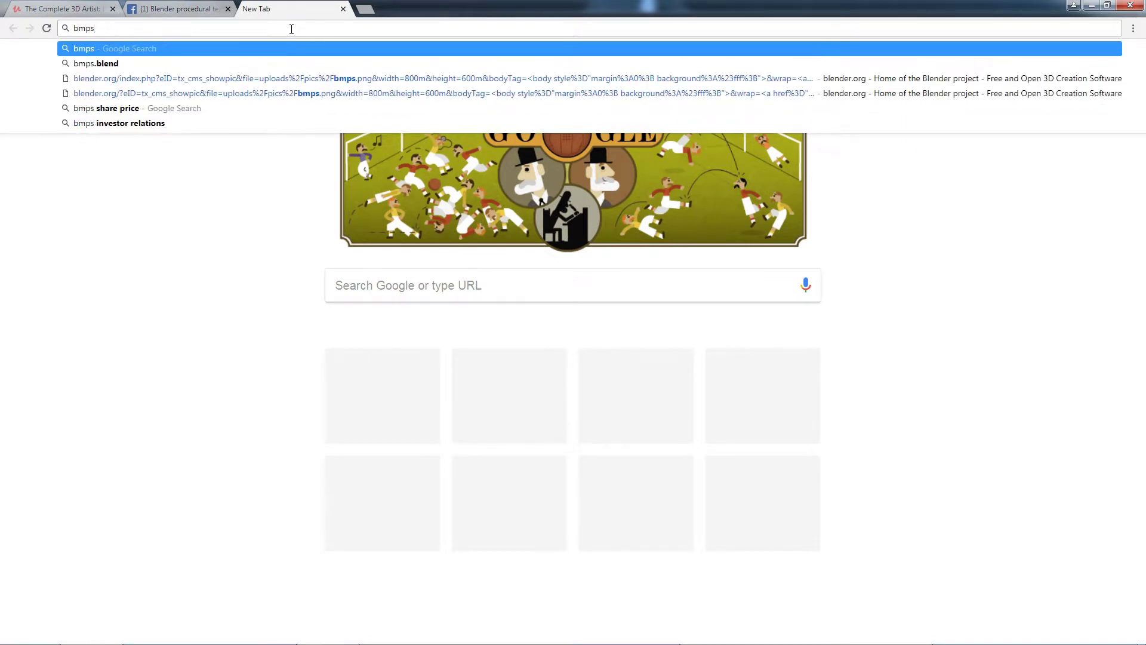
type(".ble")
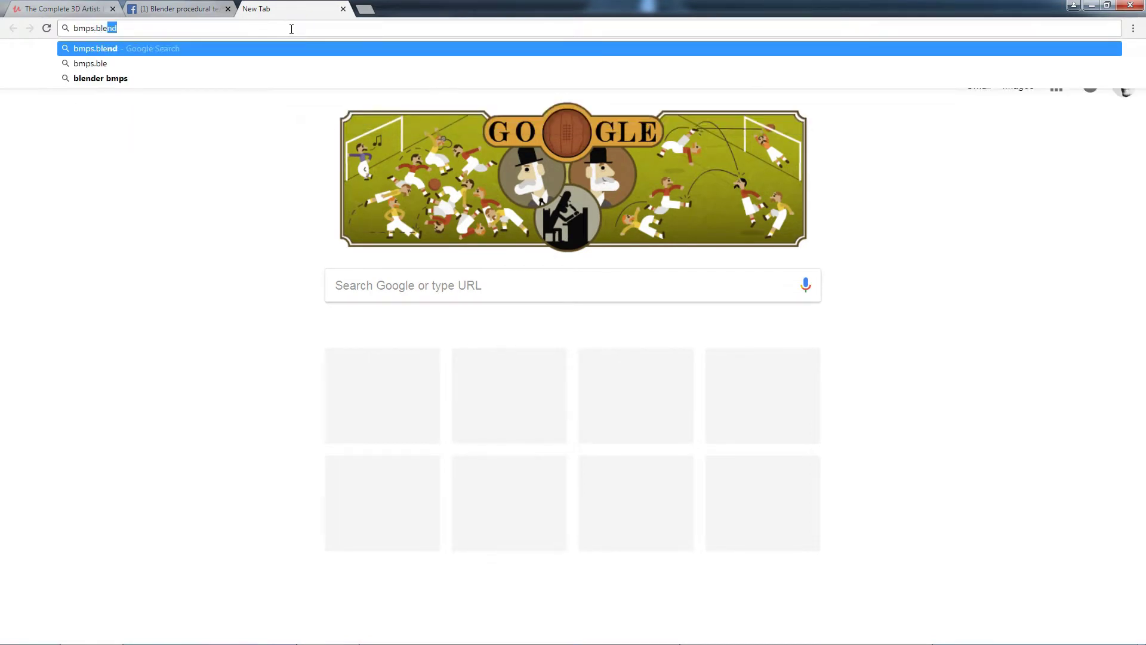
key("Return")
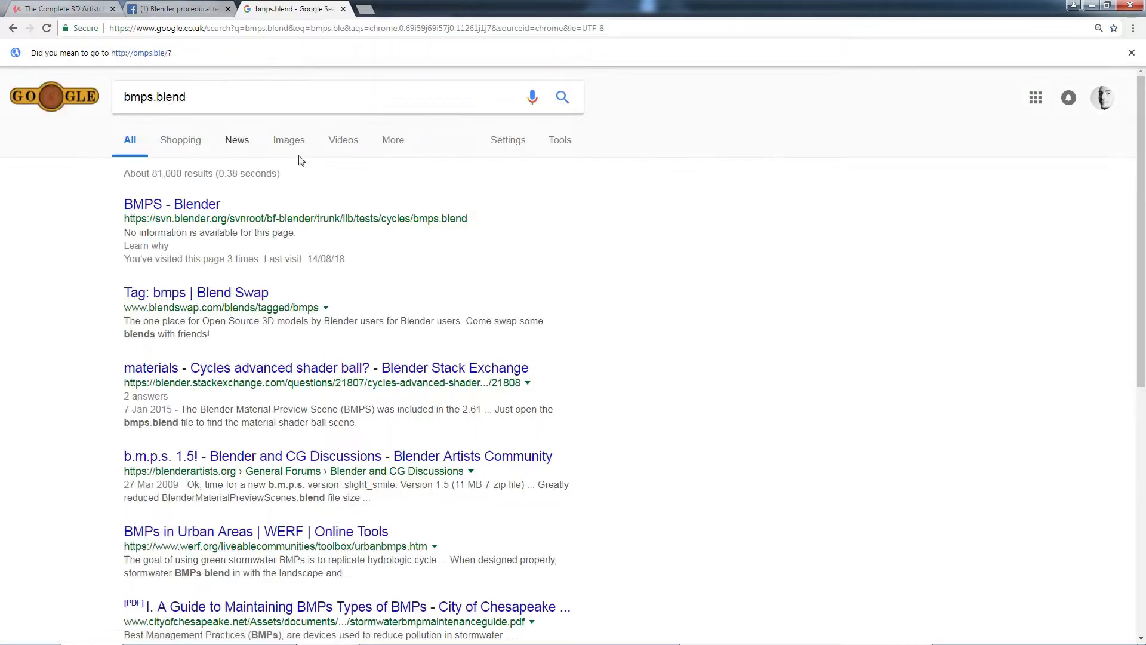
left_click(126, 206)
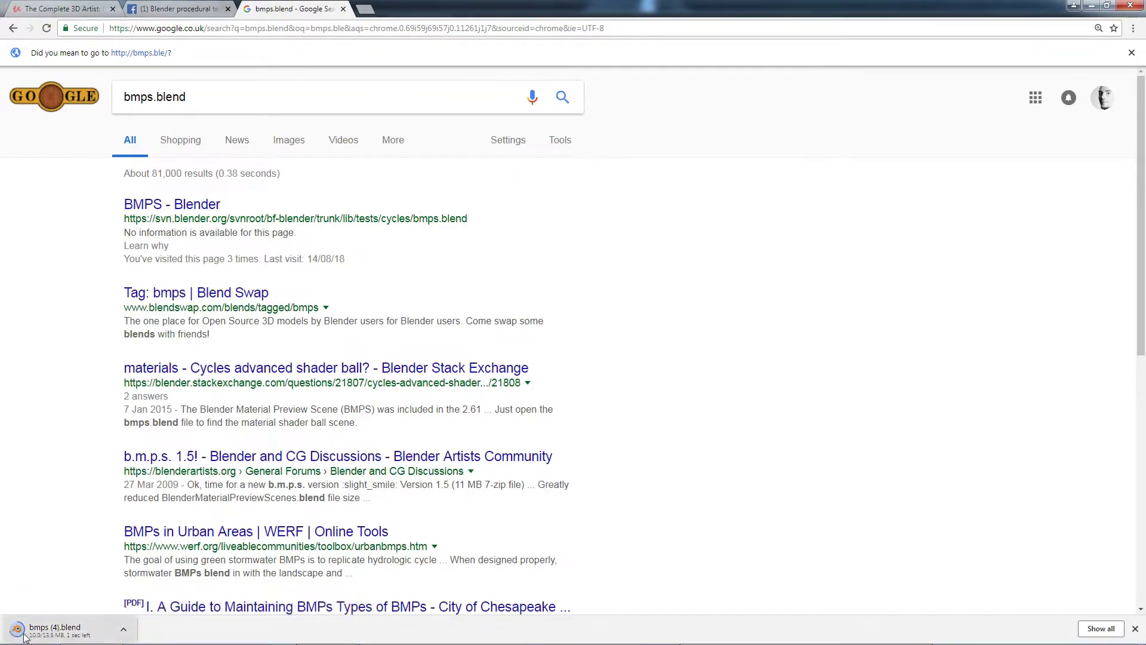
left_click(52, 632)
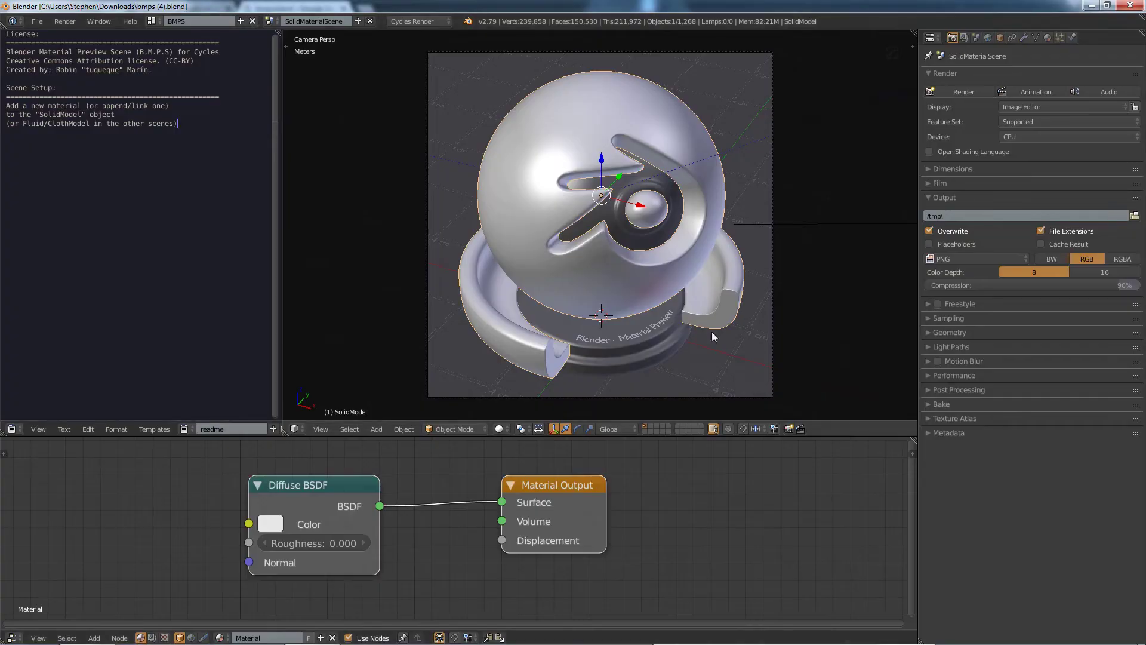
Step: Set the BMPS scene's render device to GPU Compute
middle_click_drag(704, 307, 794, 227)
left_click(1049, 136)
left_click(1032, 108)
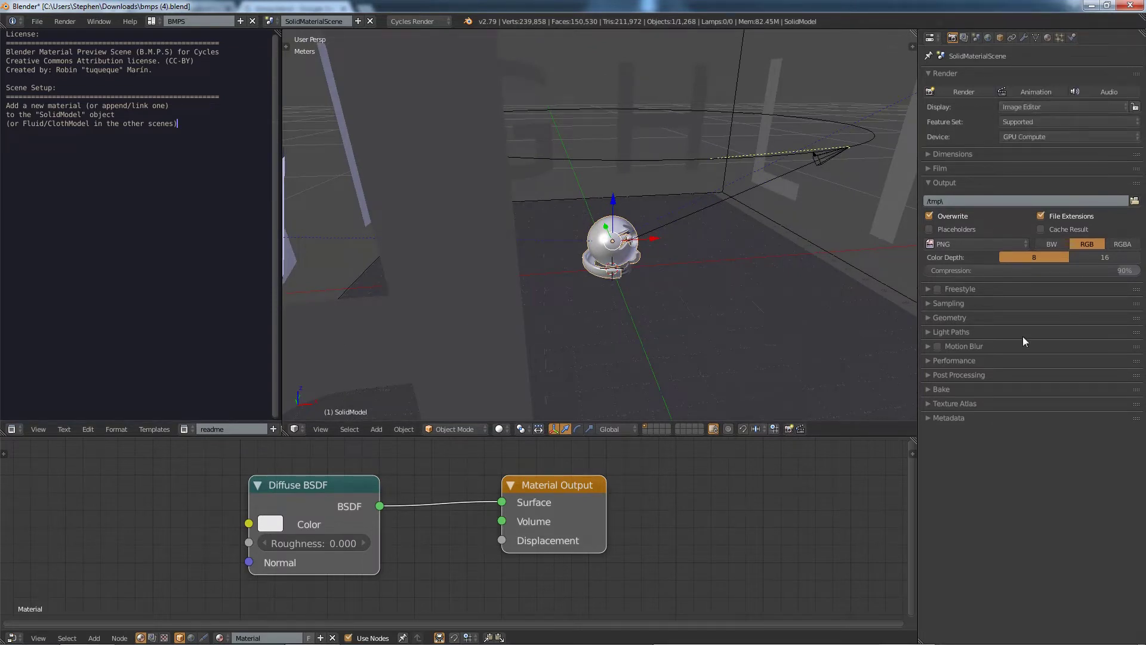
Step: Check the Sampling panel, the sphere's material, and the World.001 world settings
left_click(951, 303)
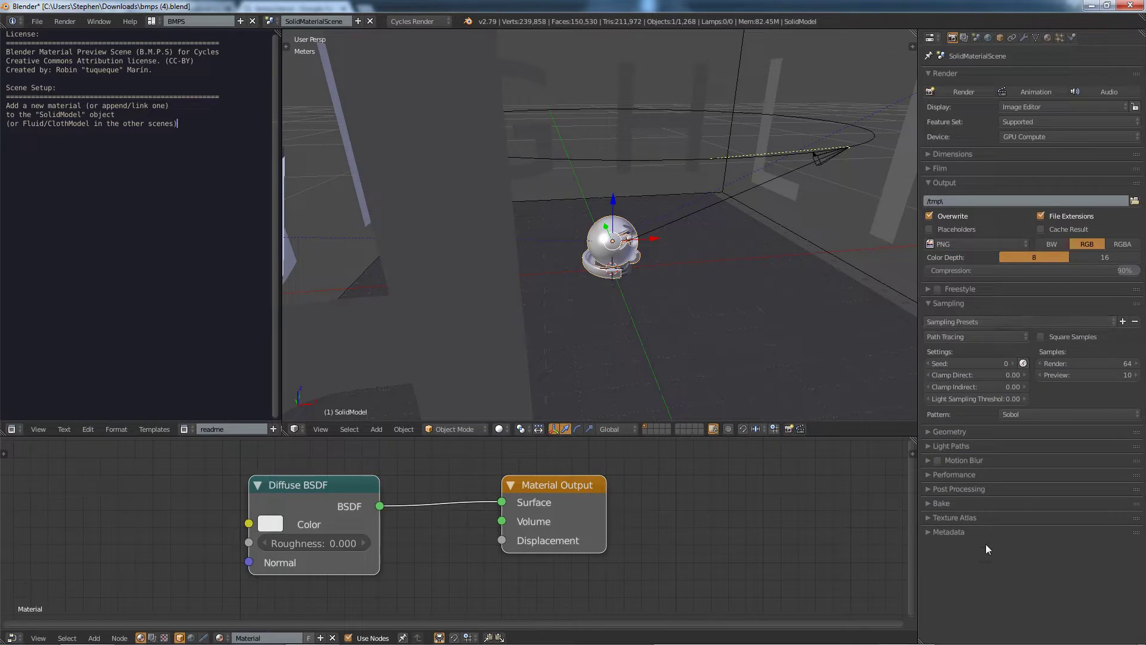
left_click(952, 306)
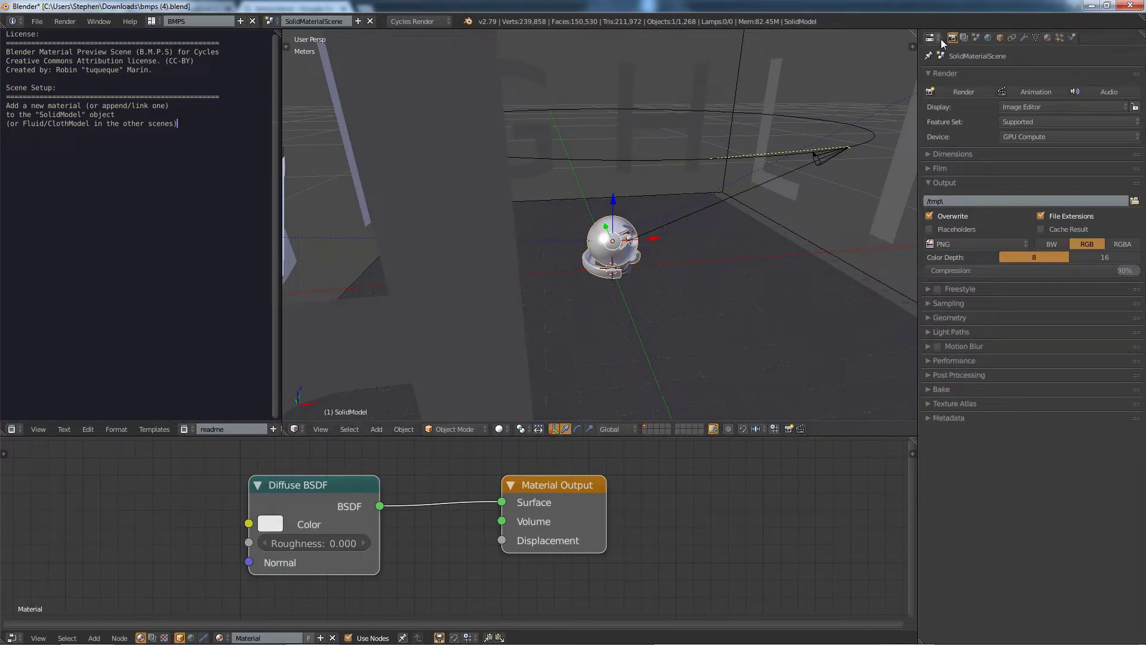
left_click(1048, 38)
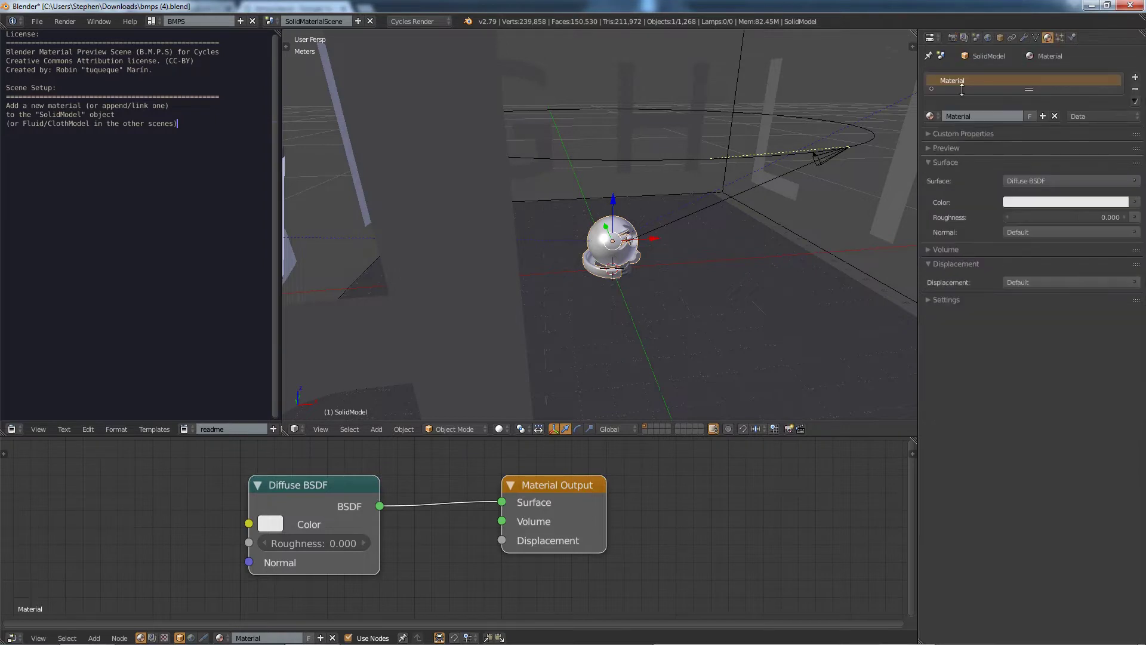
left_click(987, 38)
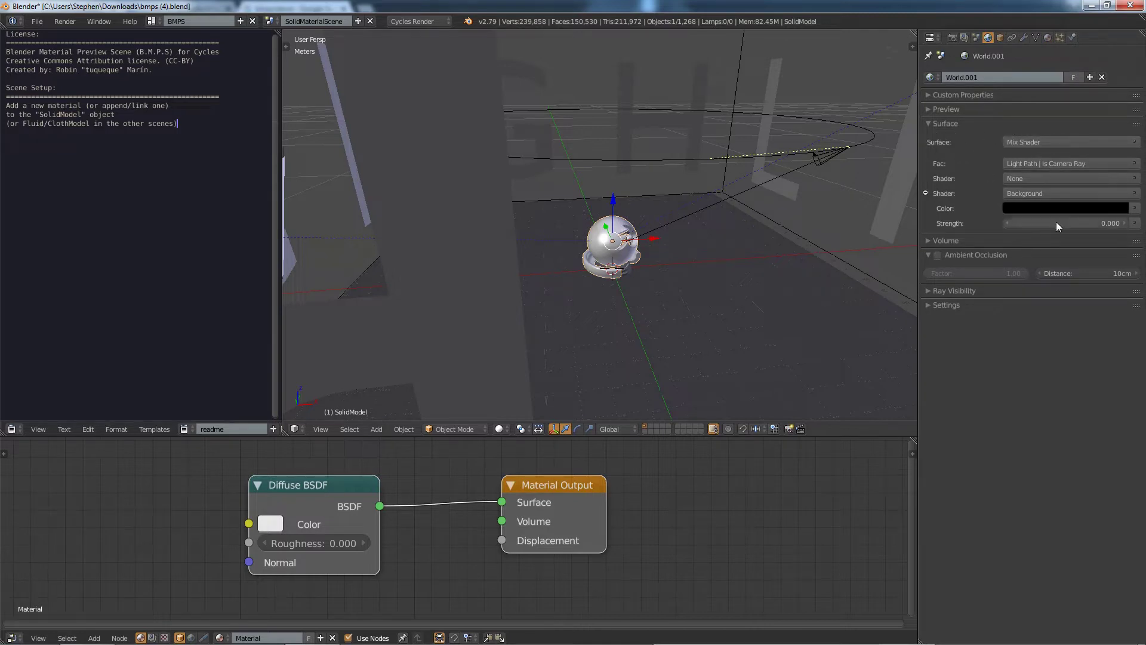
Step: View the preview sphere through the scene camera
middle_click_drag(721, 288, 631, 288)
scroll(631, 288, "up", 5)
key("KP_0")
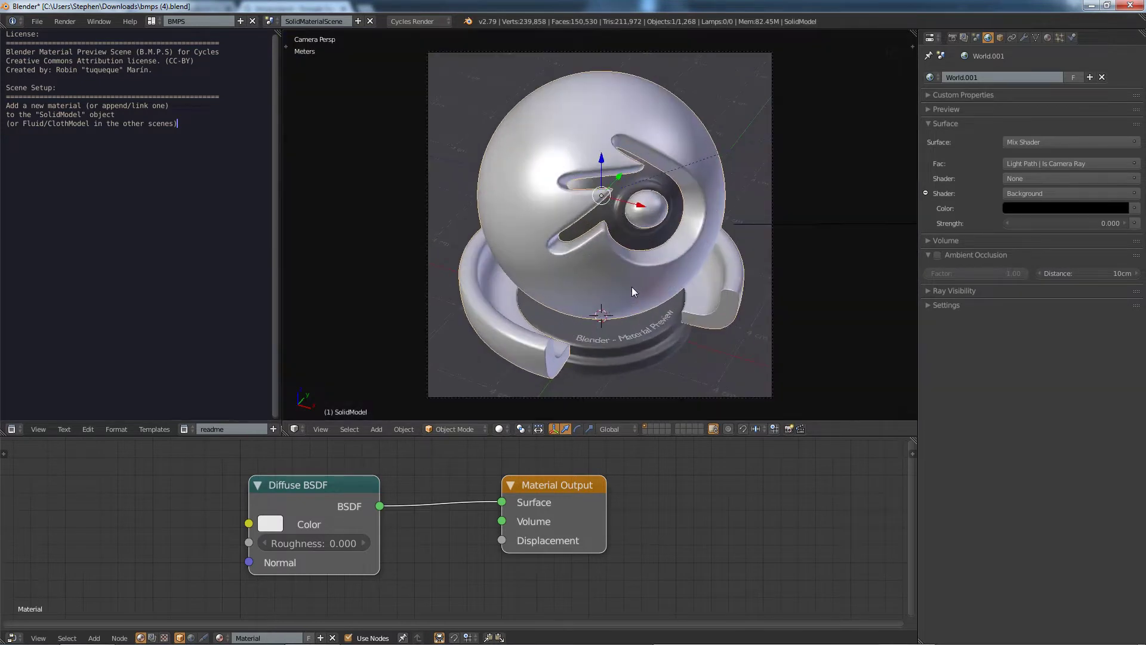
key("KP_0")
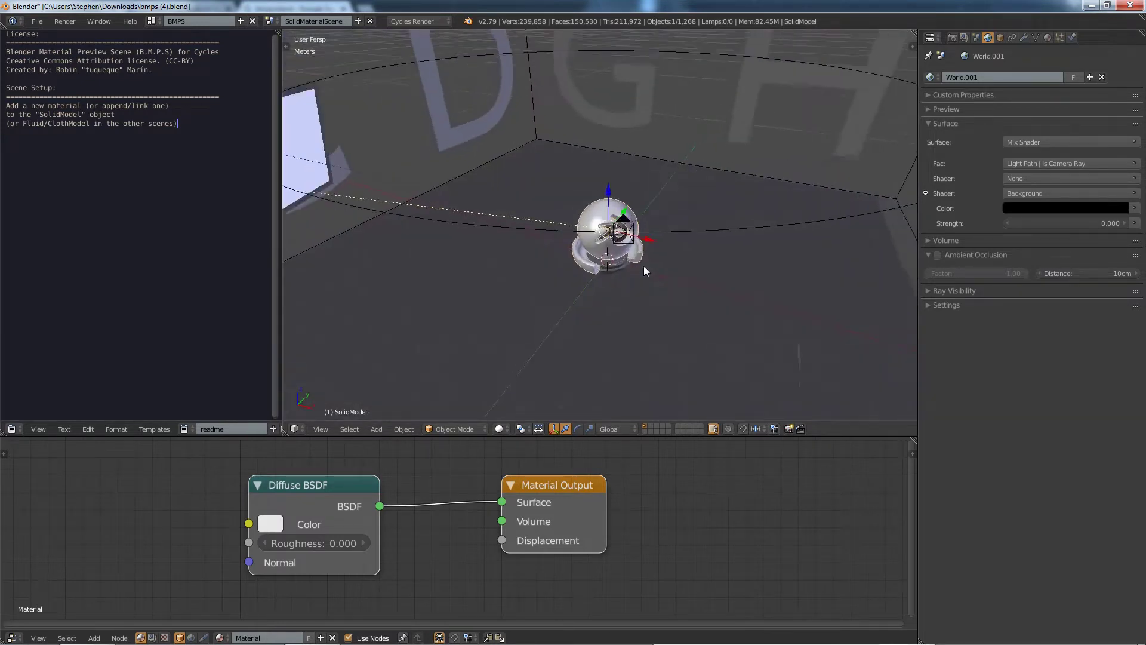
scroll(643, 266, "up", 4)
key("KP_0")
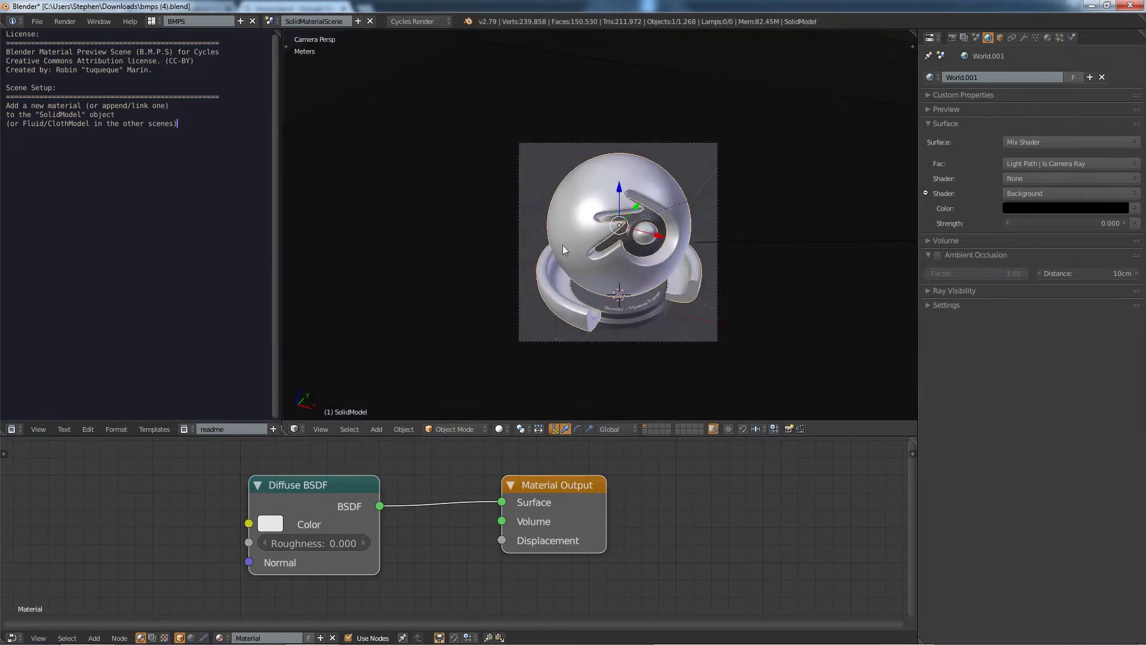
scroll(668, 147, "up", 2)
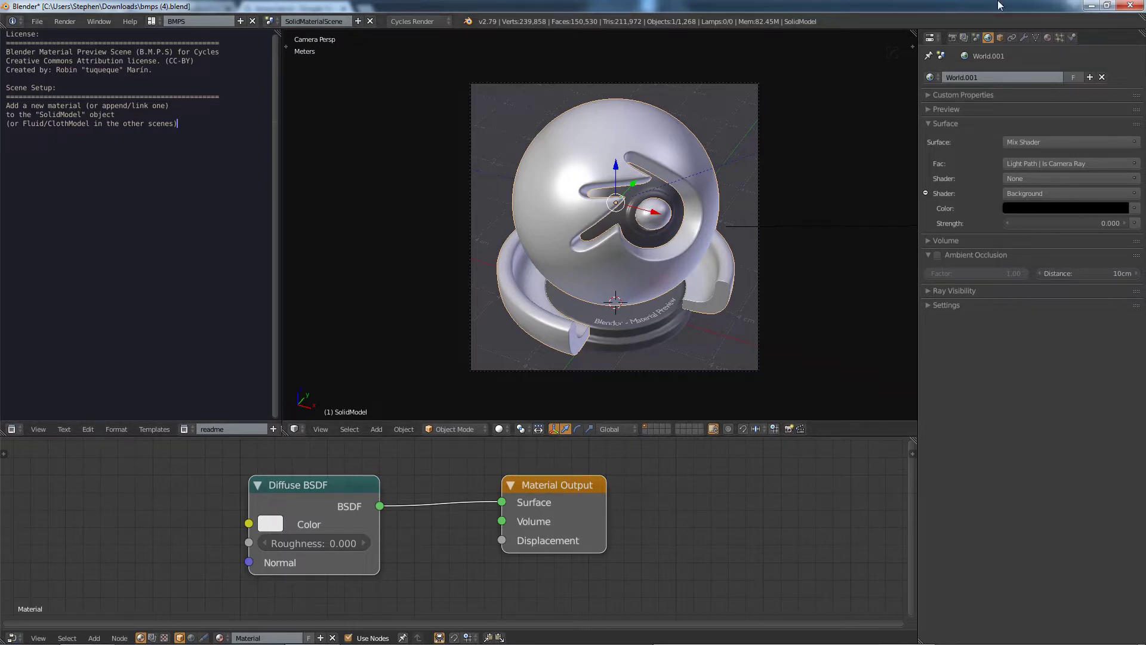
Step: Close bmps (4).blend without saving and bring up the bmps.blend window
left_click(1130, 5)
left_click(577, 372)
left_click(888, 638)
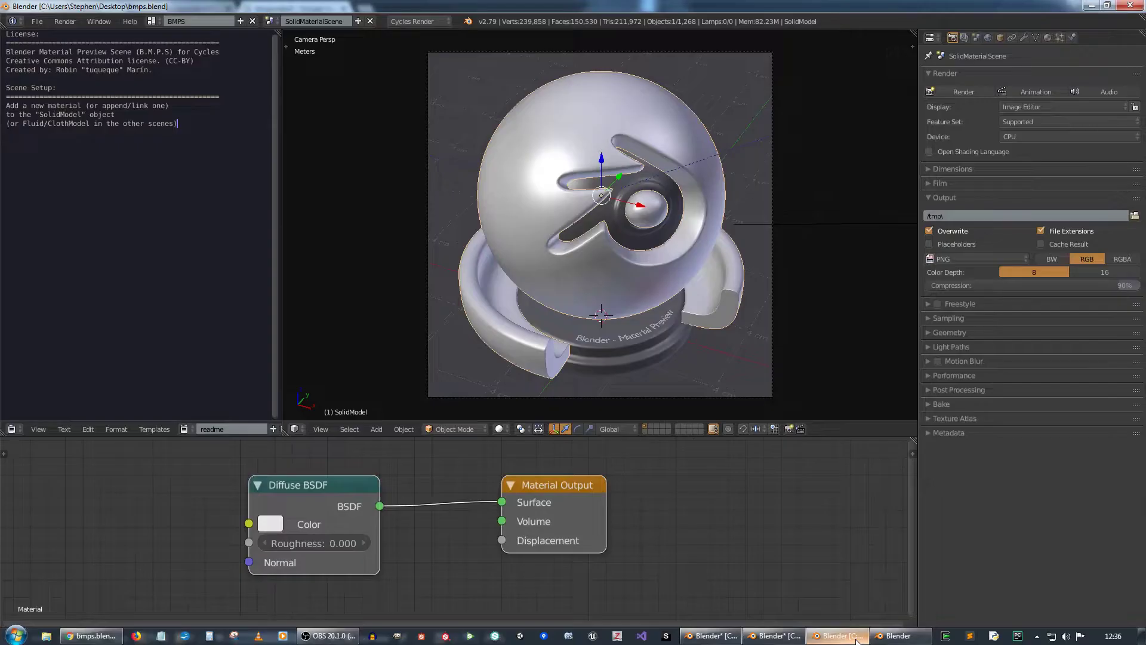
Step: Close bmps.blend and return to GraniteNodeGroup.blend's M_Granite node tree
left_click(1137, 5)
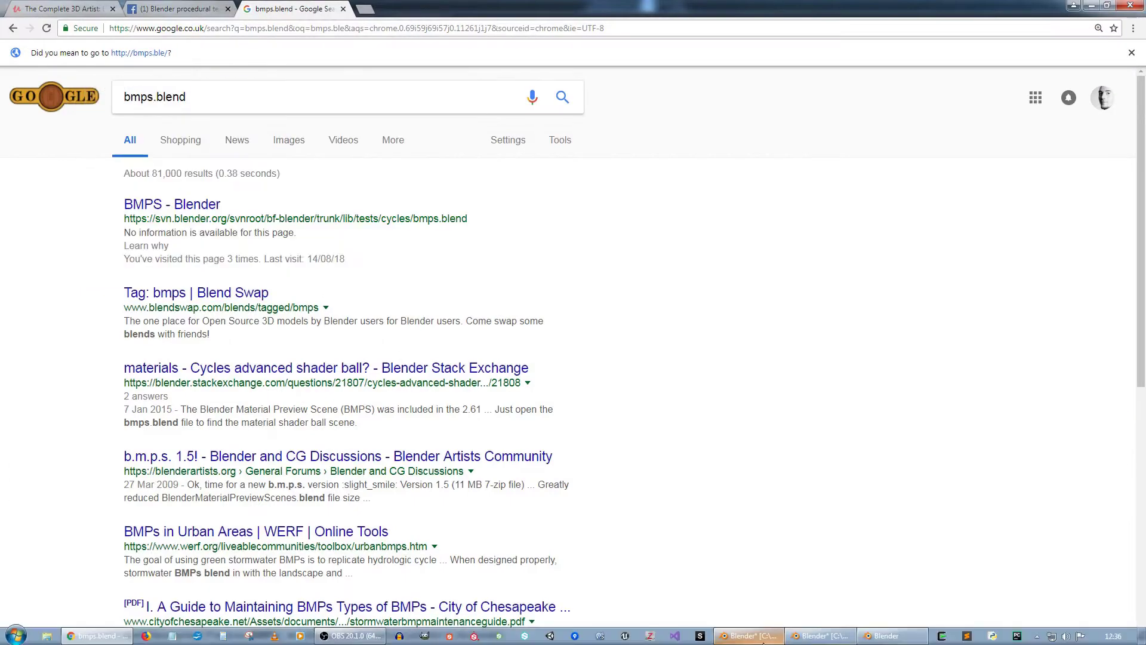
left_click(877, 636)
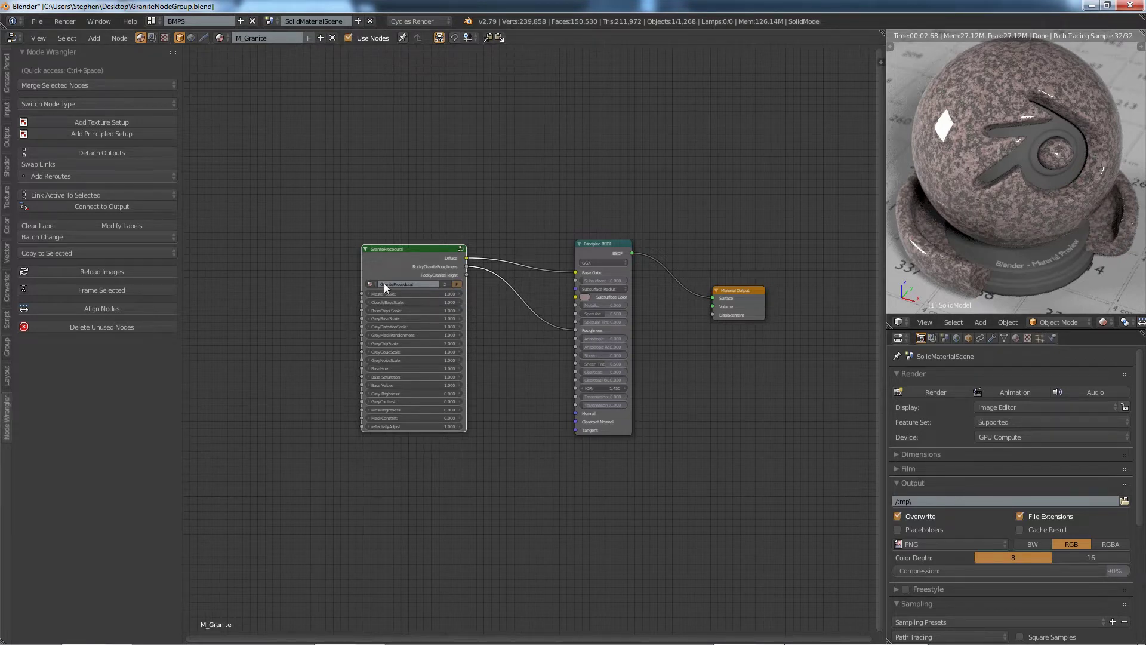
scroll(421, 271, "up", 3)
scroll(509, 295, "down", 4)
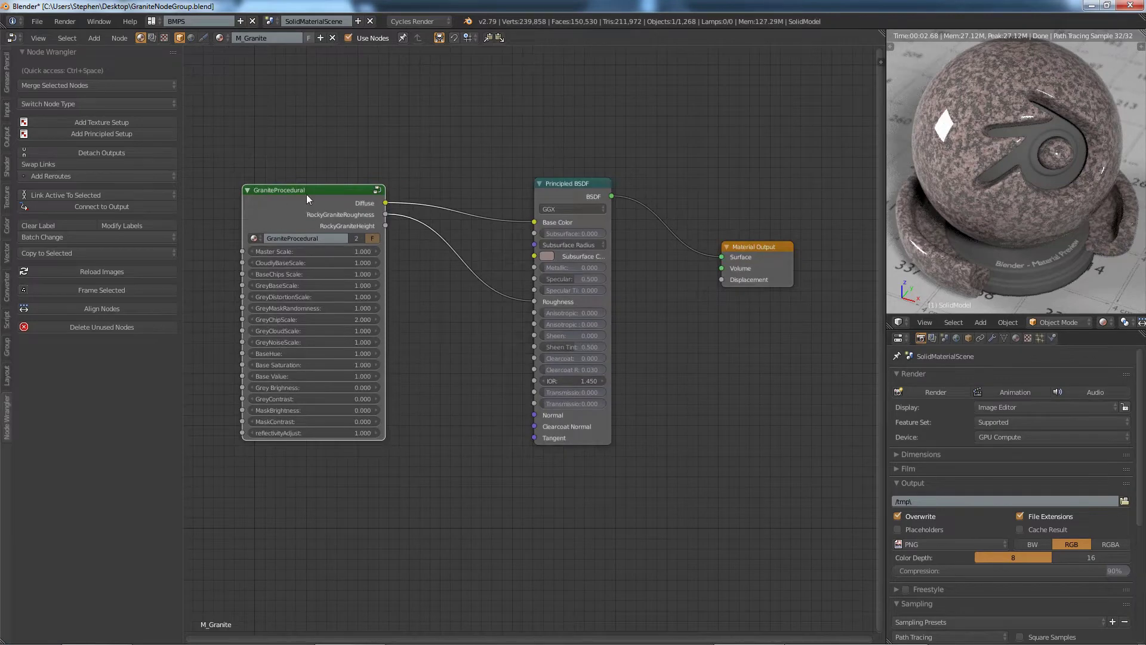
key("Tab")
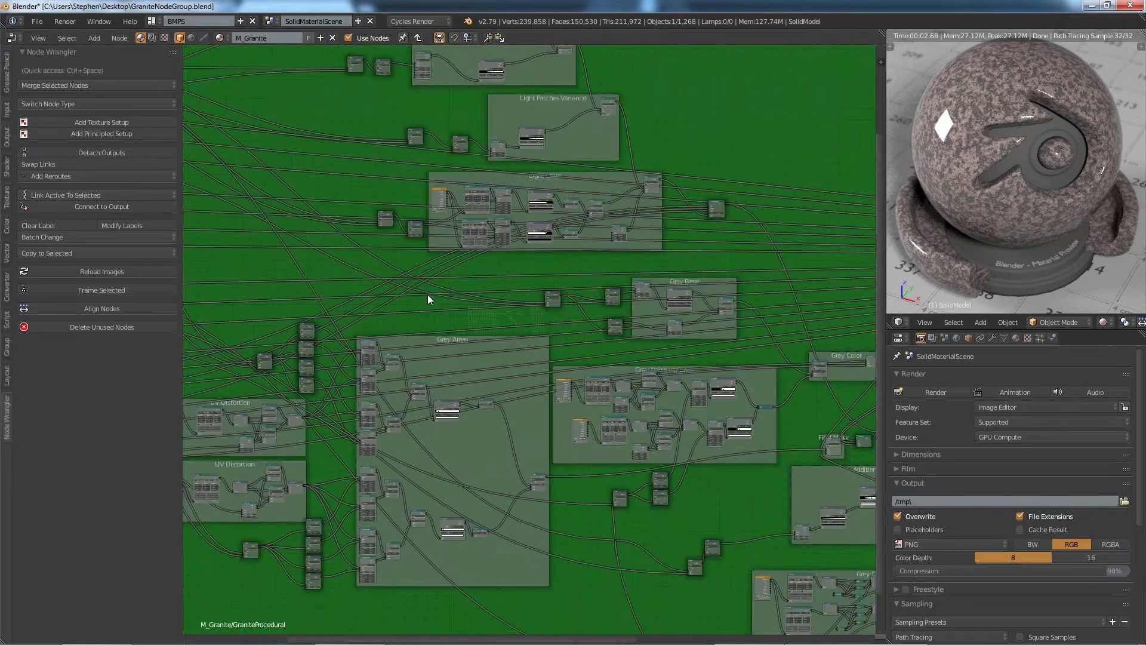
scroll(428, 295, "down", 3)
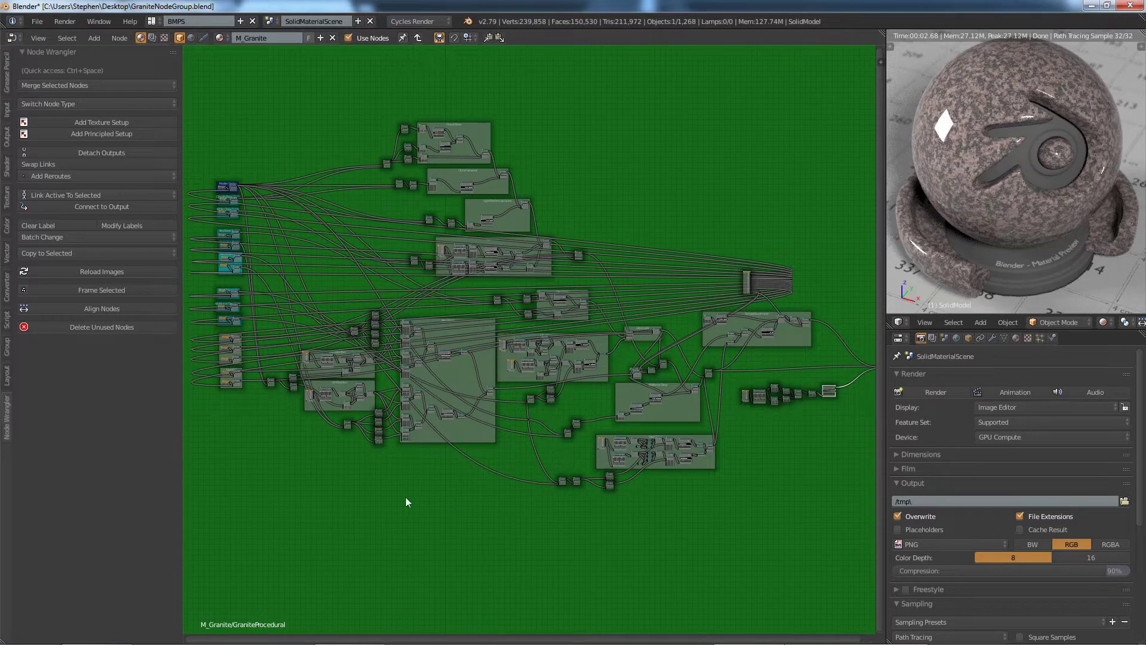
key("Tab")
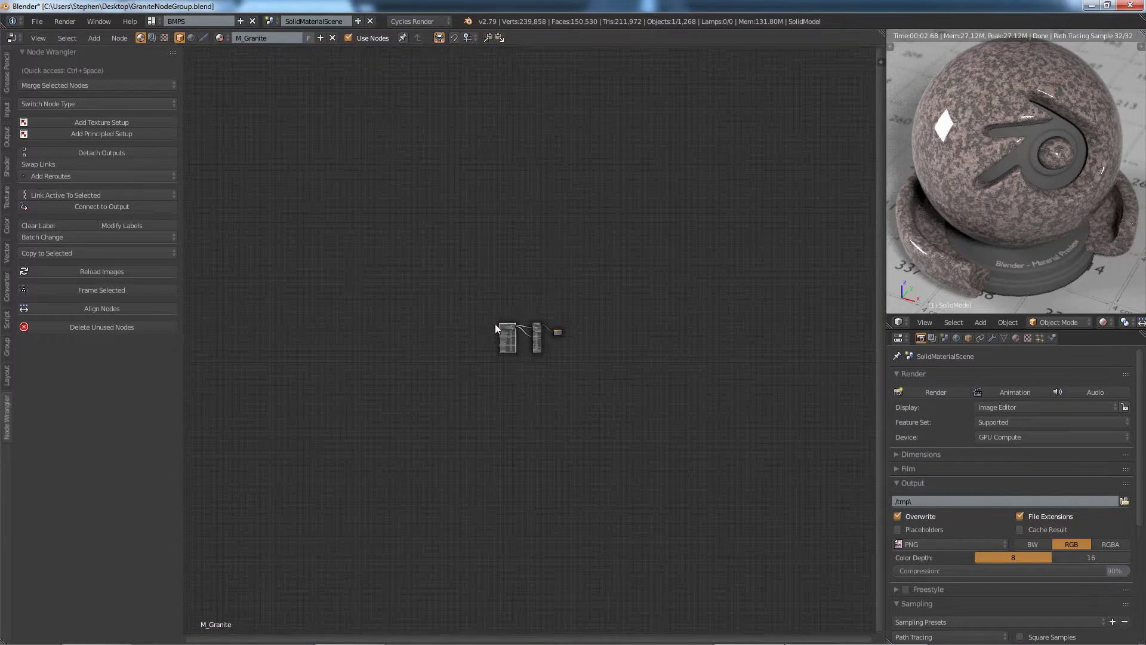
scroll(515, 325, "up", 9)
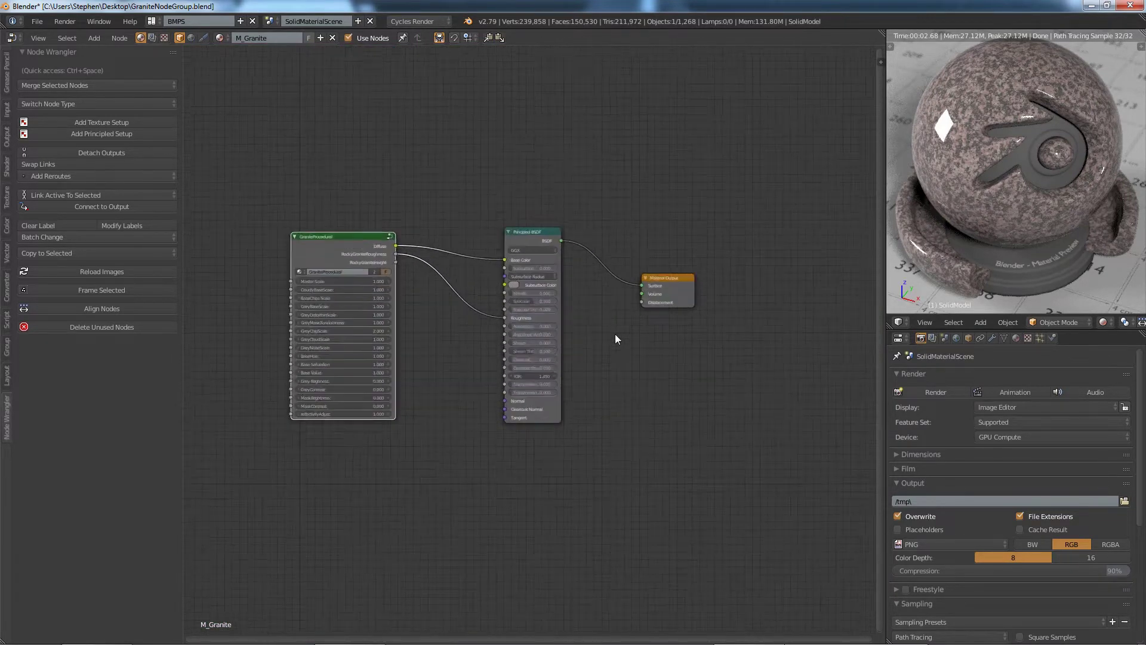
scroll(616, 339, "up", 5, "shift")
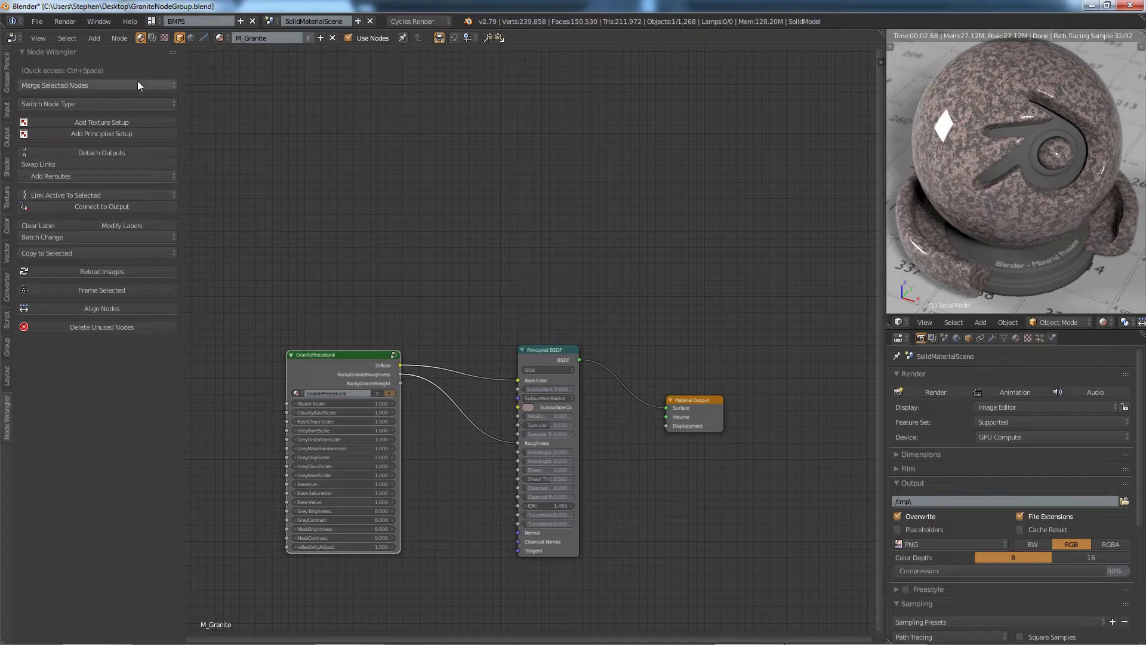
left_click(43, 21)
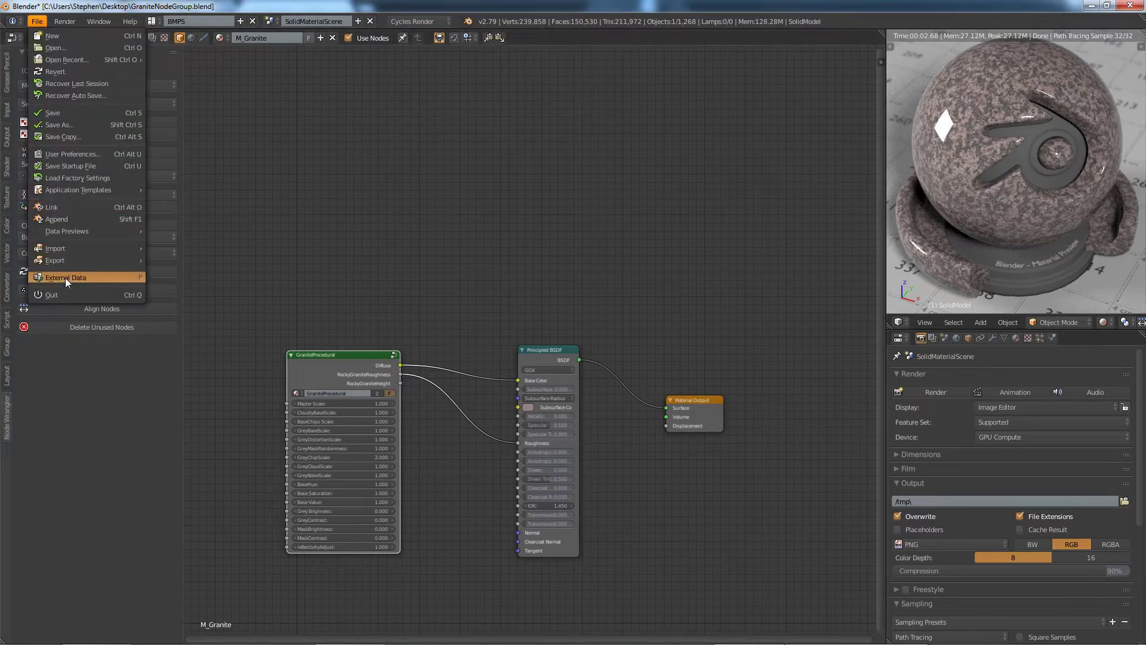
left_click(72, 154)
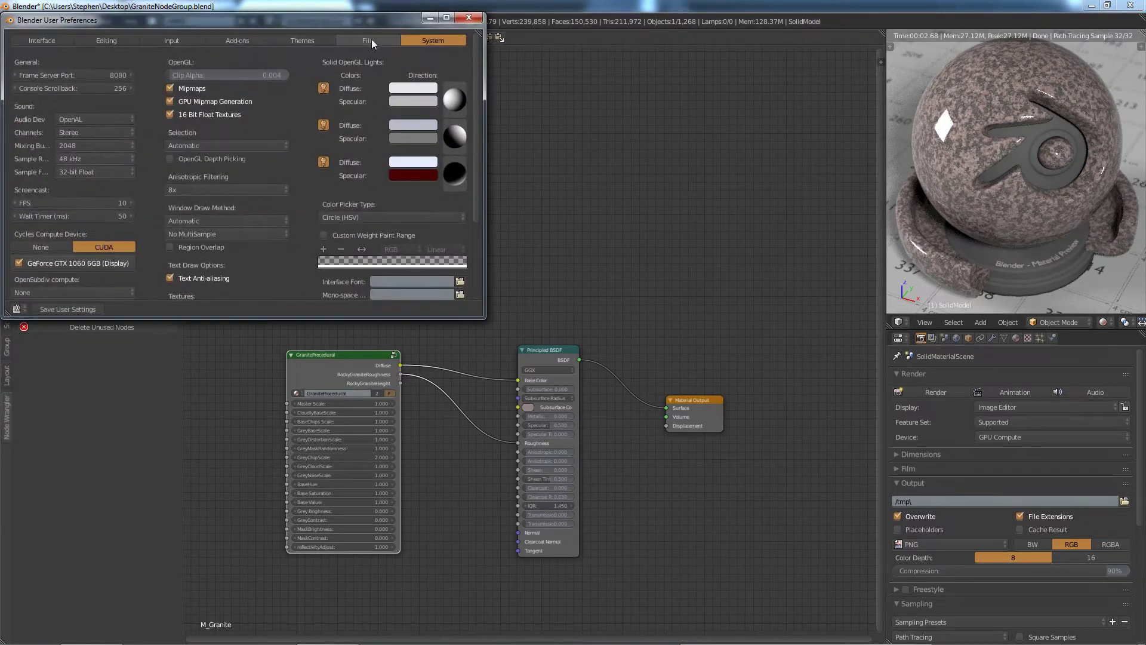
left_click(229, 42)
scroll(232, 209, "down", 10)
scroll(231, 209, "down", 10)
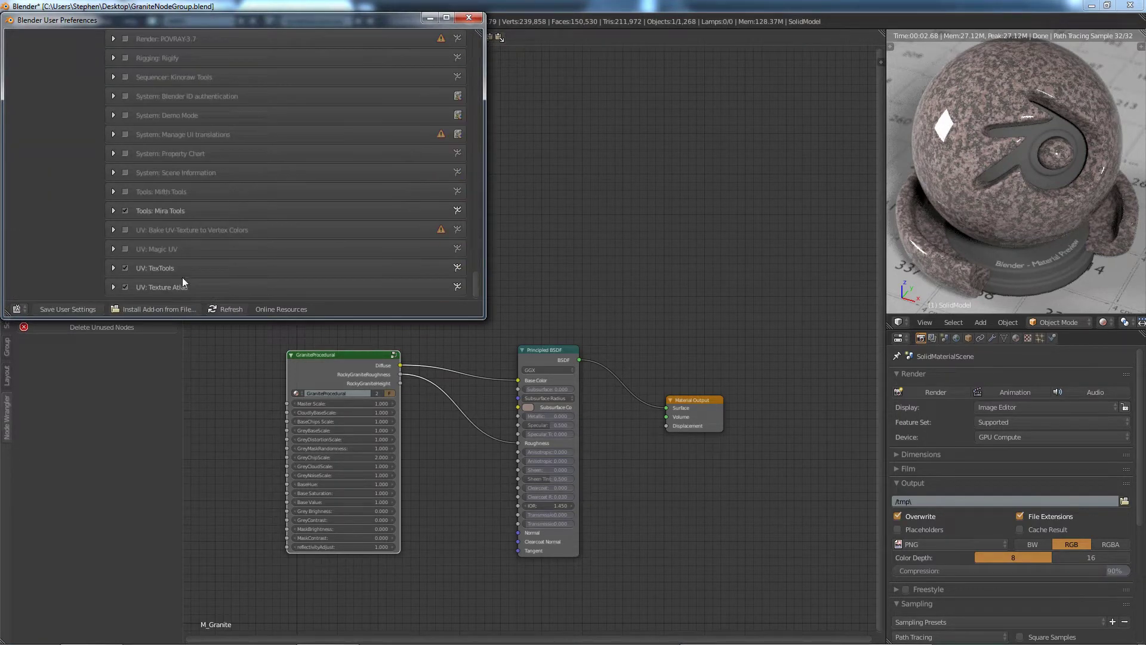
scroll(173, 272, "up", 10)
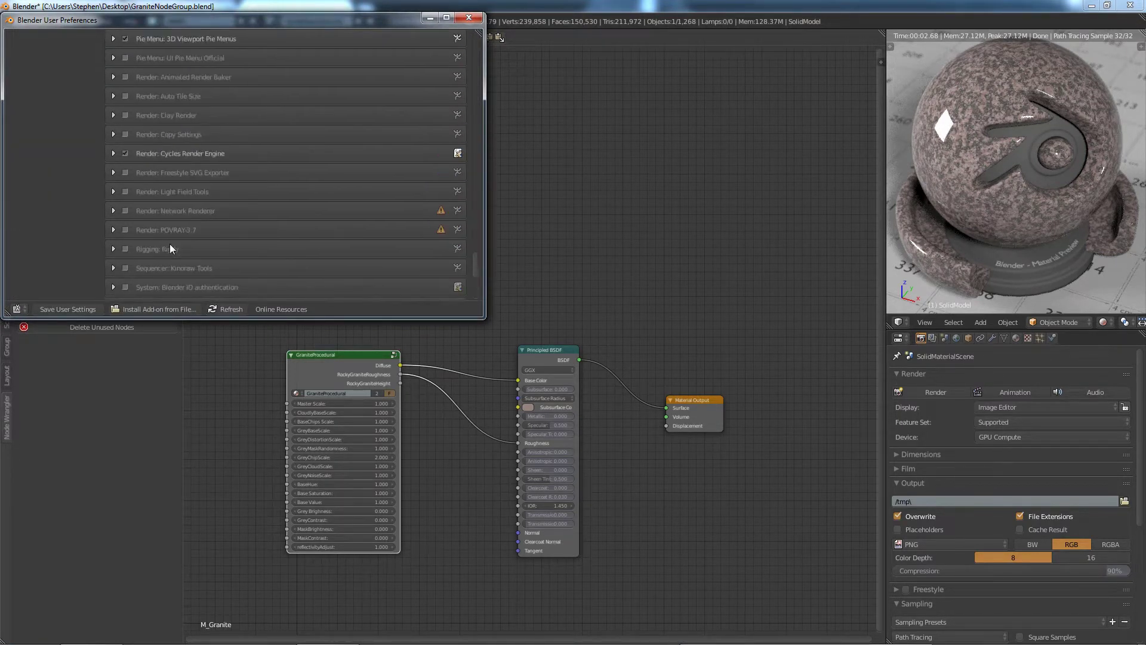
scroll(179, 144, "up", 10)
scroll(167, 170, "up", 5)
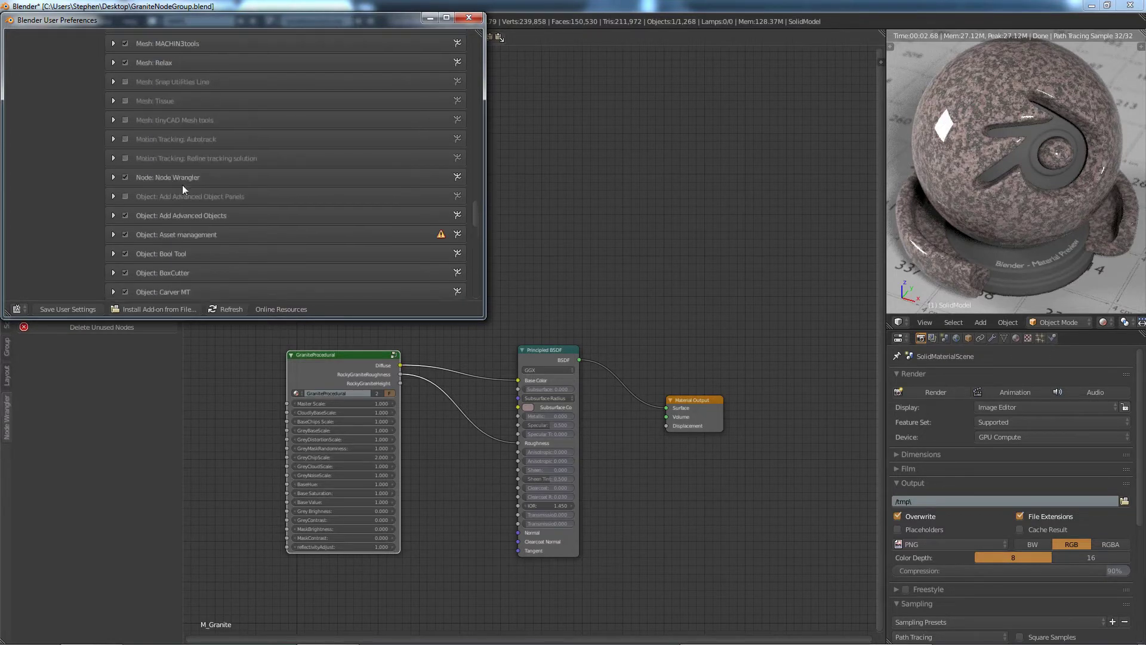
left_click(114, 178)
scroll(104, 192, "down", 5)
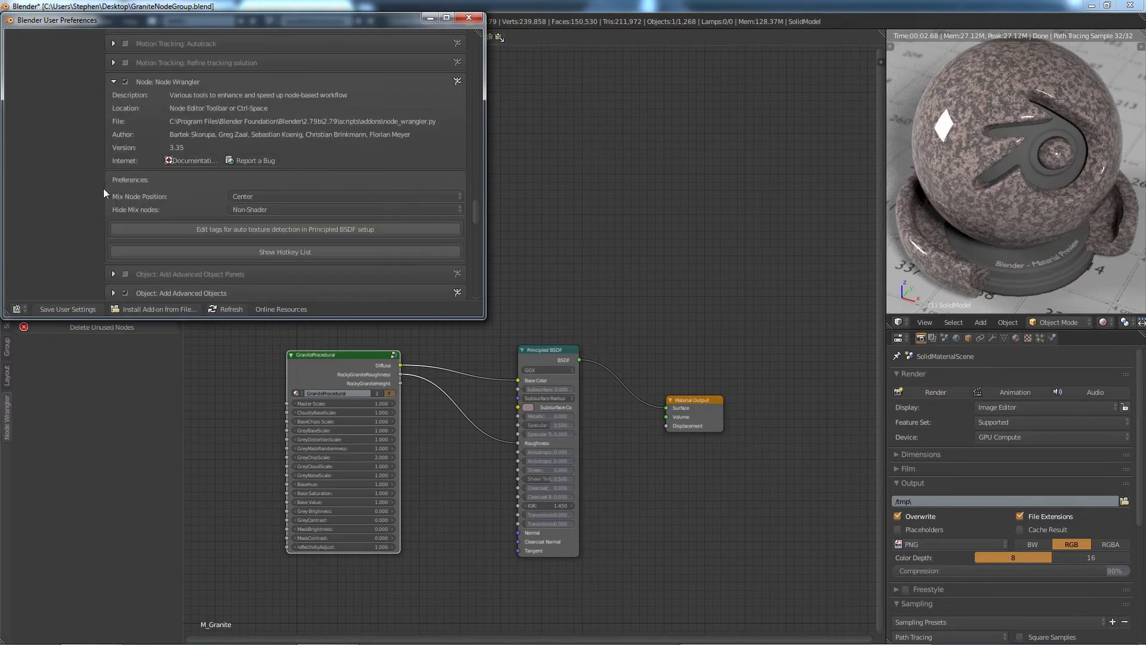
left_click(114, 82)
left_click(469, 17)
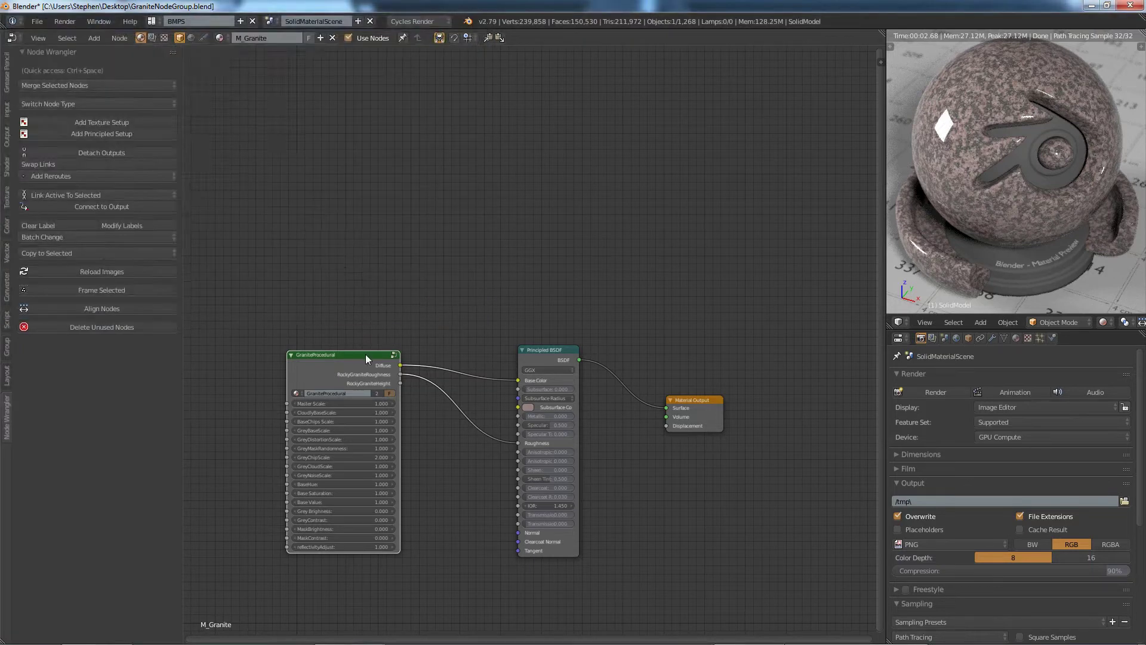
scroll(270, 270, "down", 3)
middle_click_drag(290, 321, 594, 280)
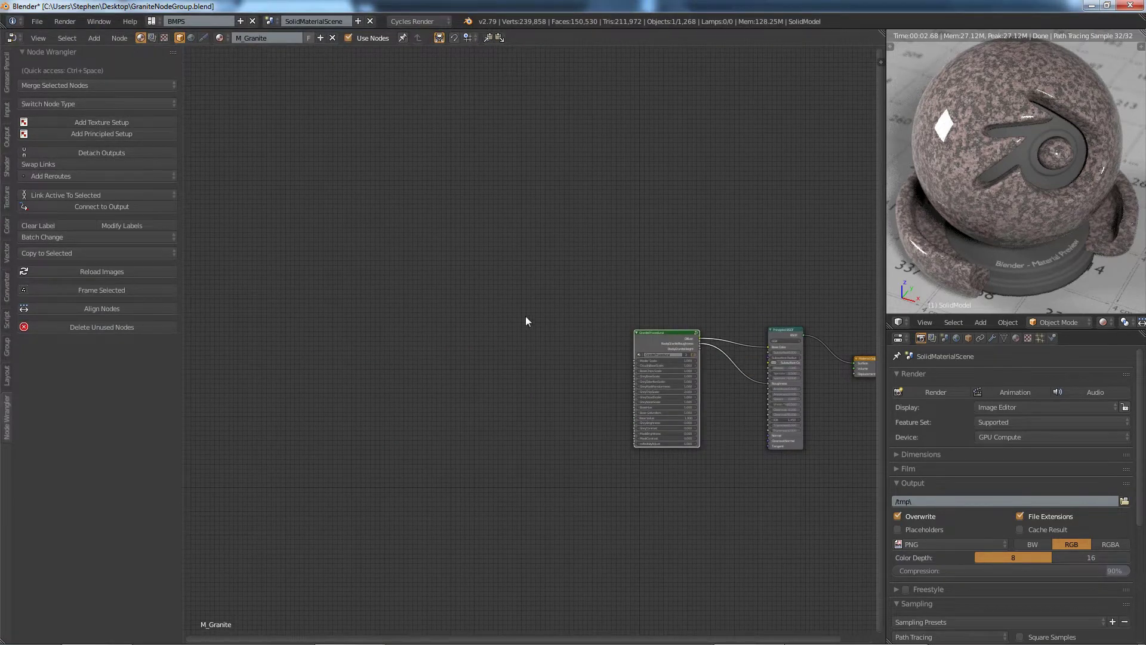
middle_click_drag(529, 321, 316, 320)
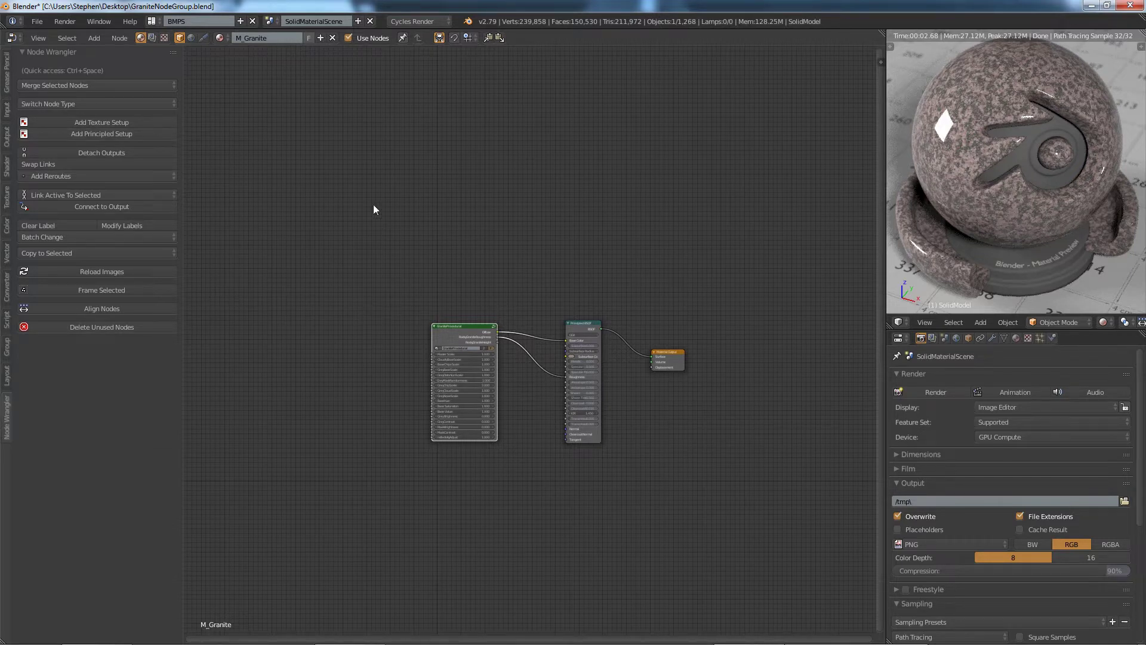
key("shift+a")
mouse_move(365, 251)
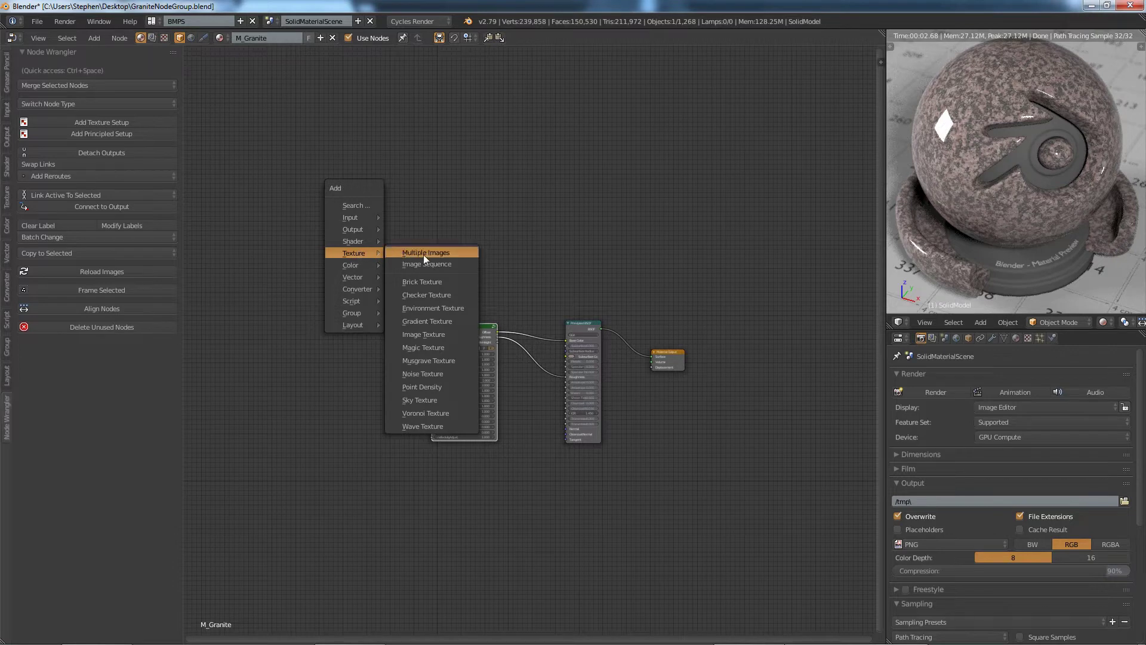
left_click(428, 372)
left_click(371, 202)
scroll(371, 201, "up", 5)
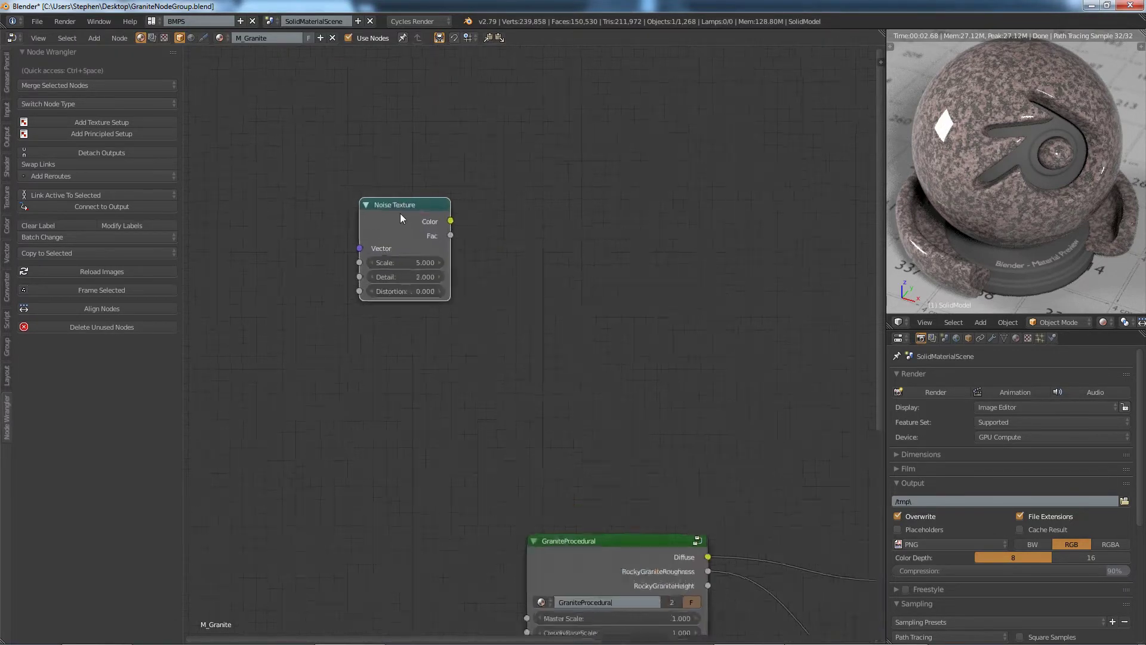
middle_click_drag(409, 206, 597, 225)
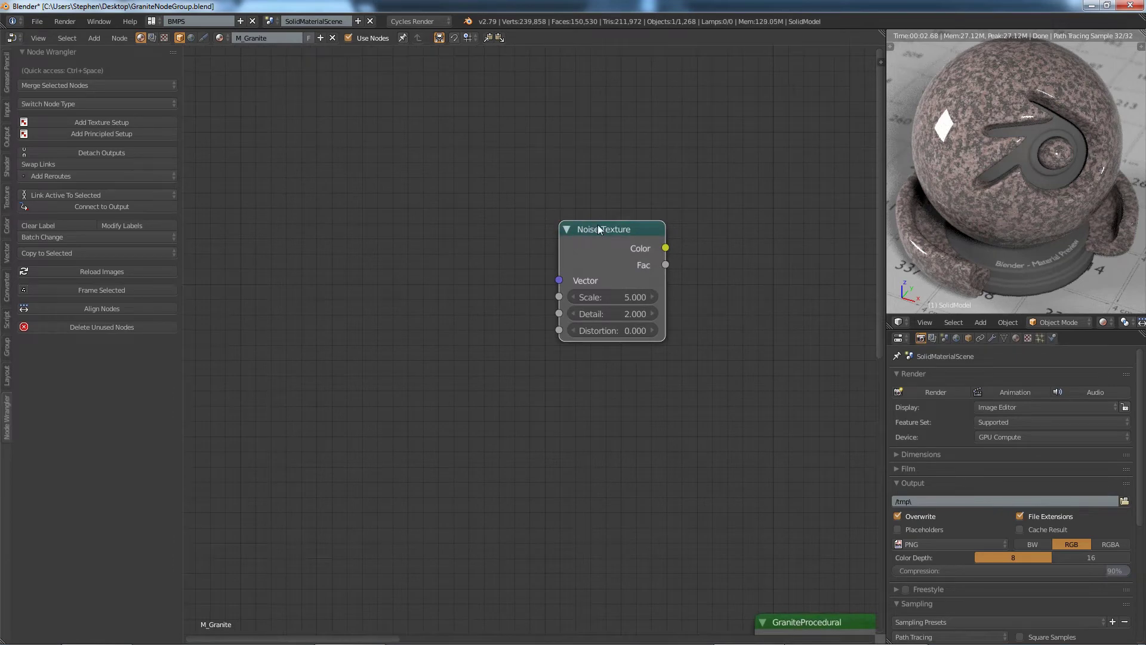
key("ctrl+t")
scroll(567, 235, "down", 2)
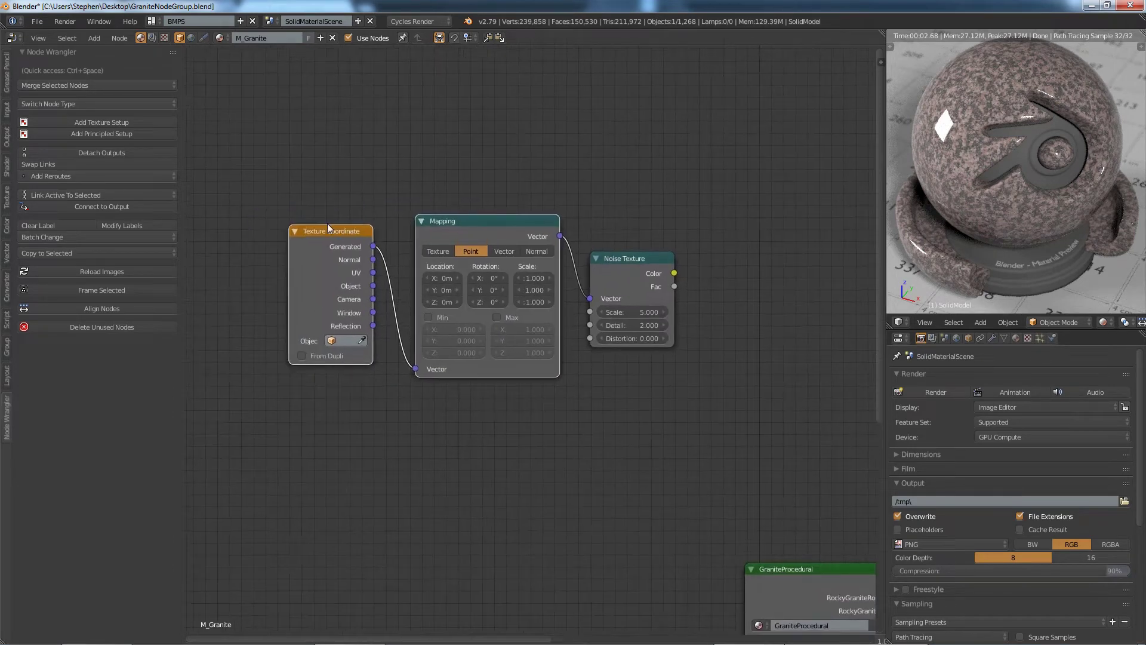
left_click(348, 244)
key("x")
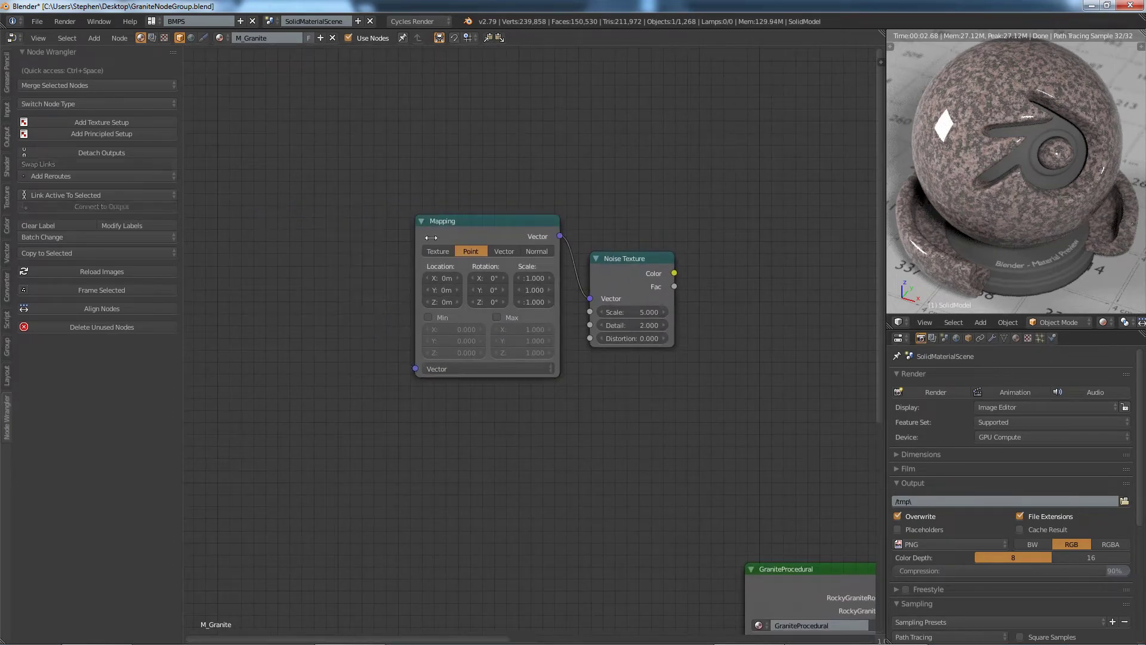
left_click(481, 233)
key("x")
key("x")
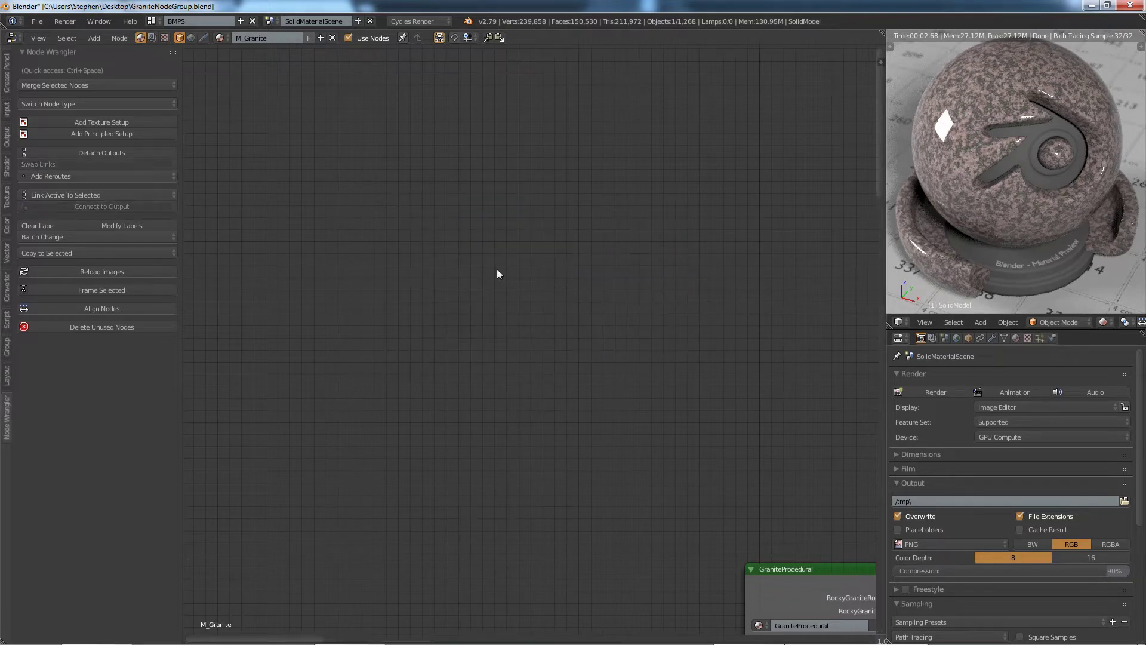
Step: Add Gradient and Magic Texture nodes and combine their colours through a Mix node
key("shift+a")
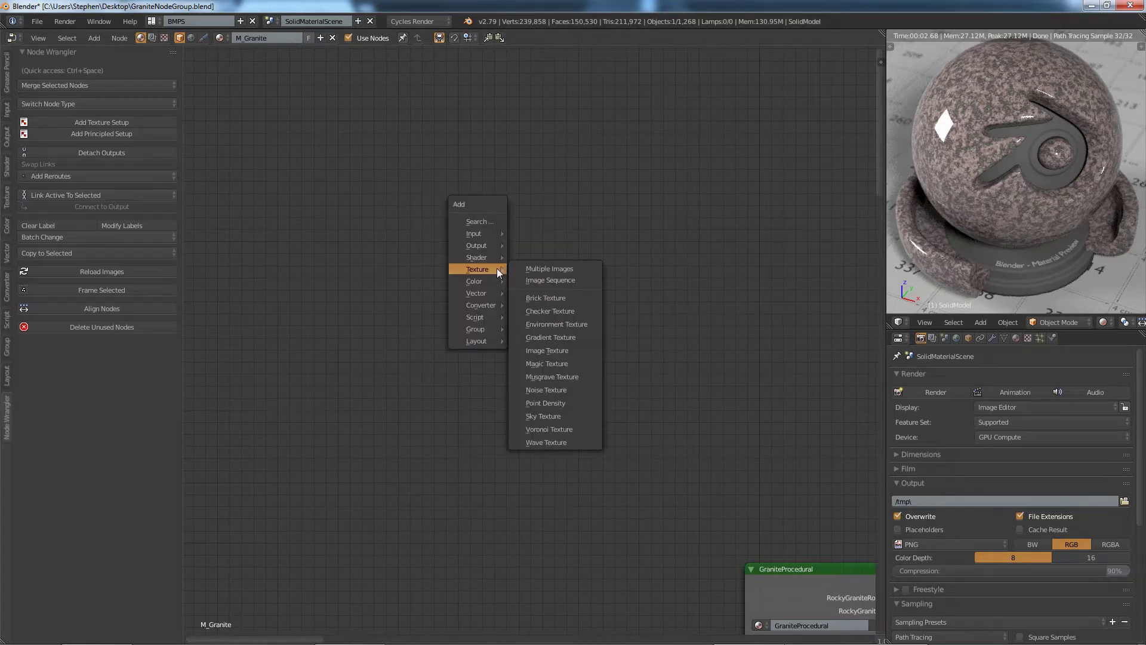
key("Escape")
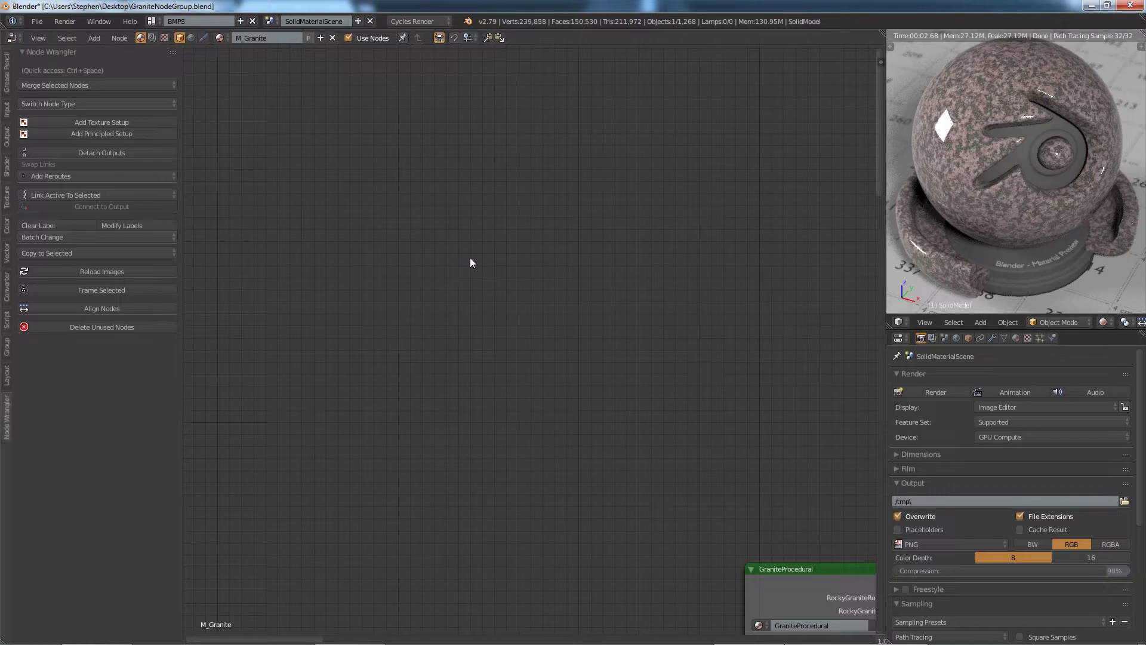
key("shift+a")
left_click(518, 325)
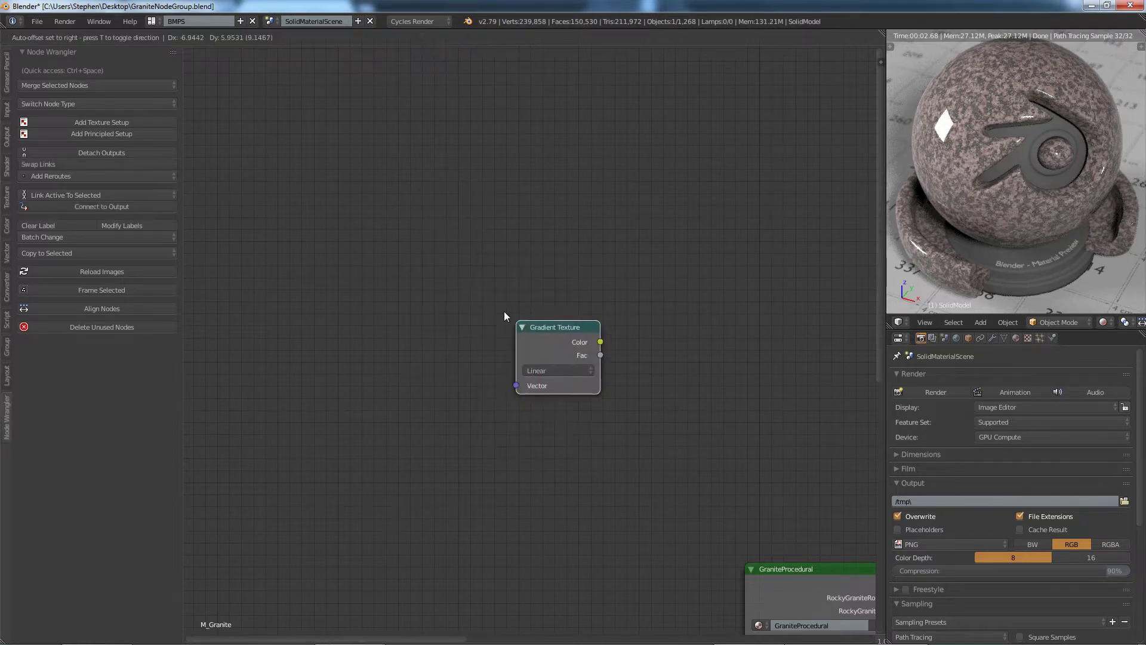
left_click(447, 211)
key("shift+a")
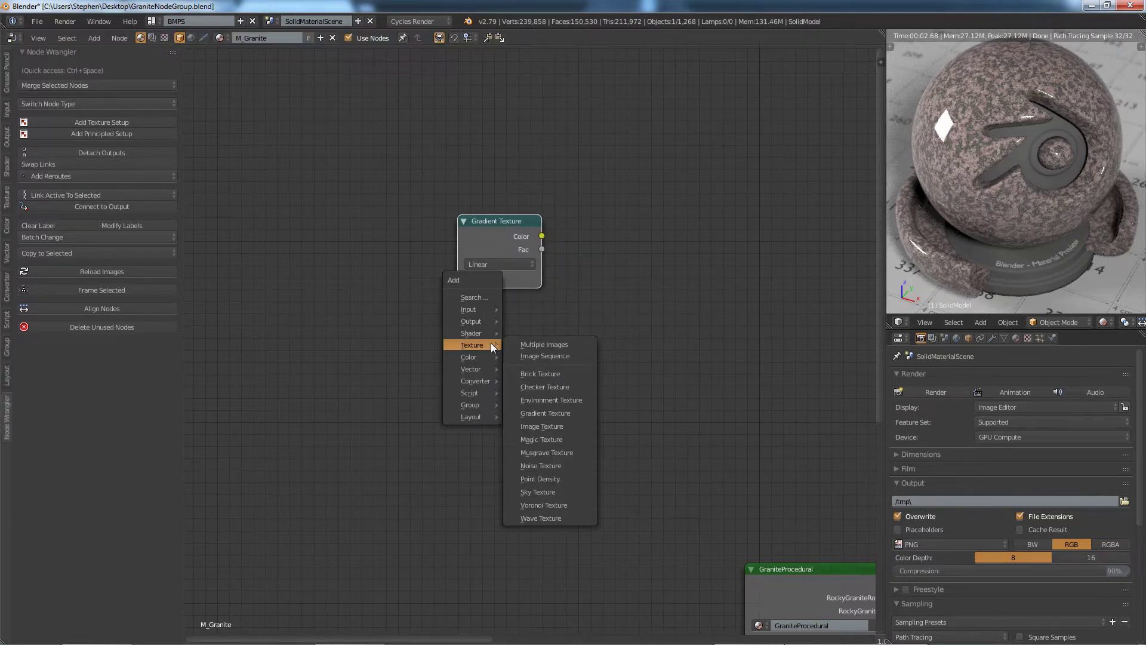
left_click(543, 439)
left_click(456, 337)
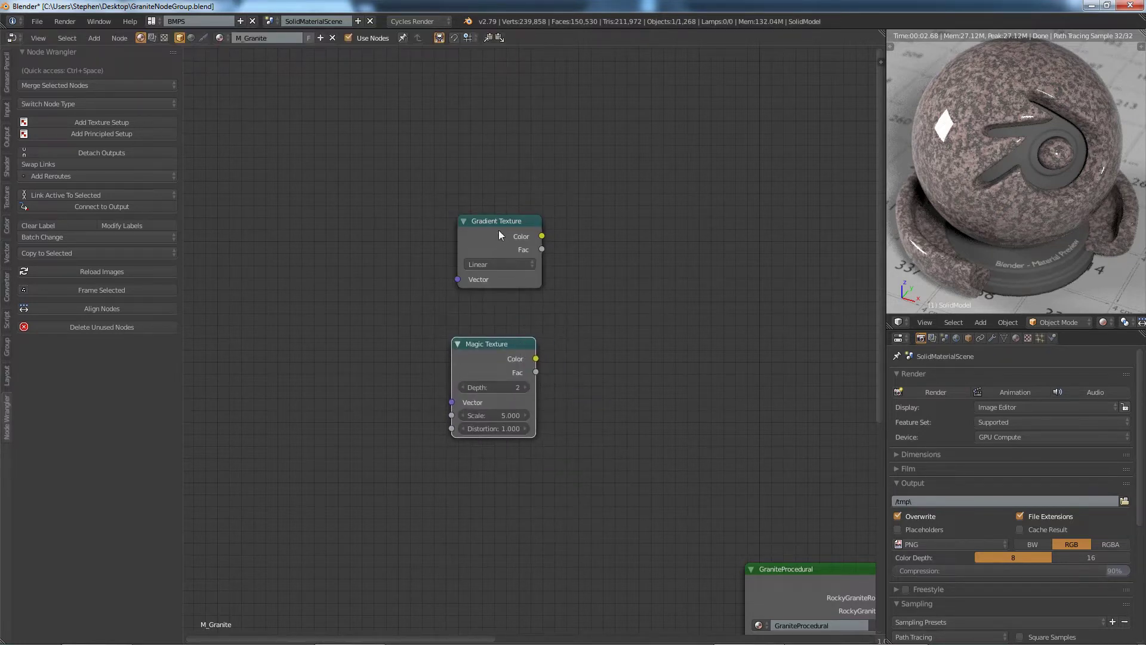
right_click_drag(499, 231, 493, 377, "ctrl+alt")
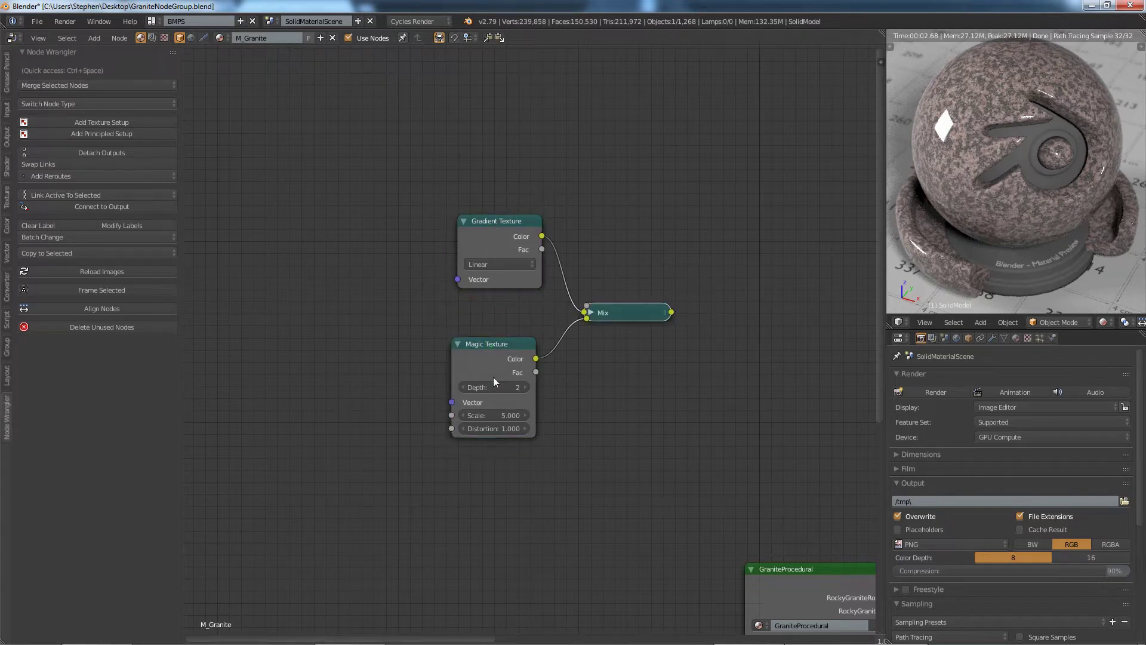
left_click(591, 312)
left_click_drag(640, 313, 668, 245)
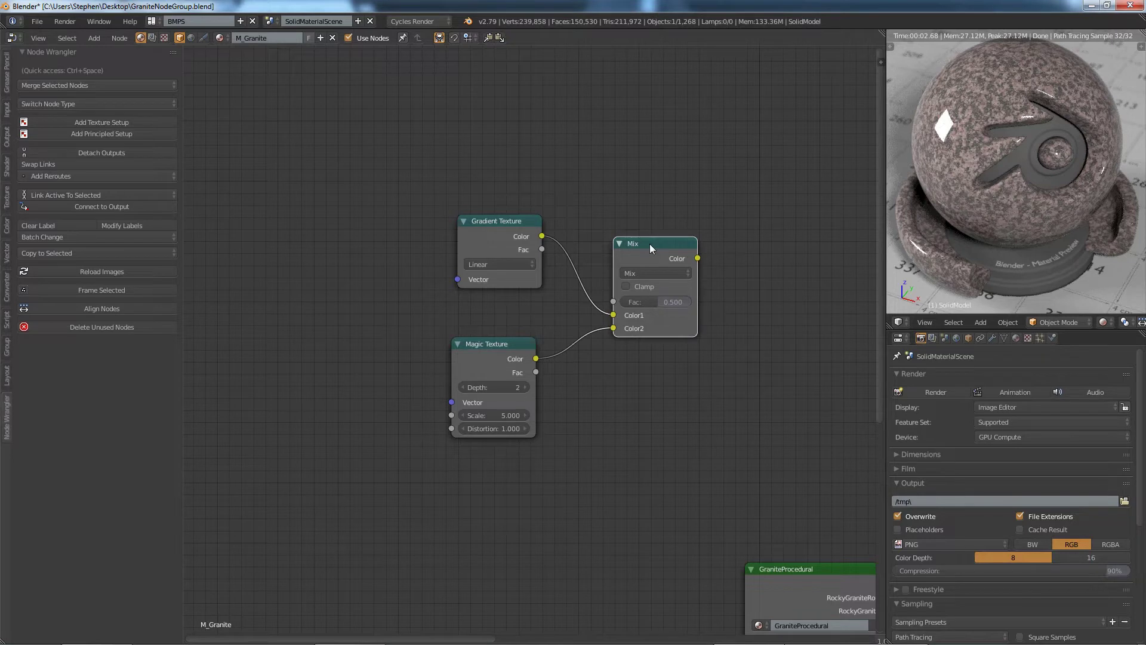
Step: Delete the Mix, Magic Texture and Gradient Texture nodes
key("x")
left_click(498, 345)
key("x")
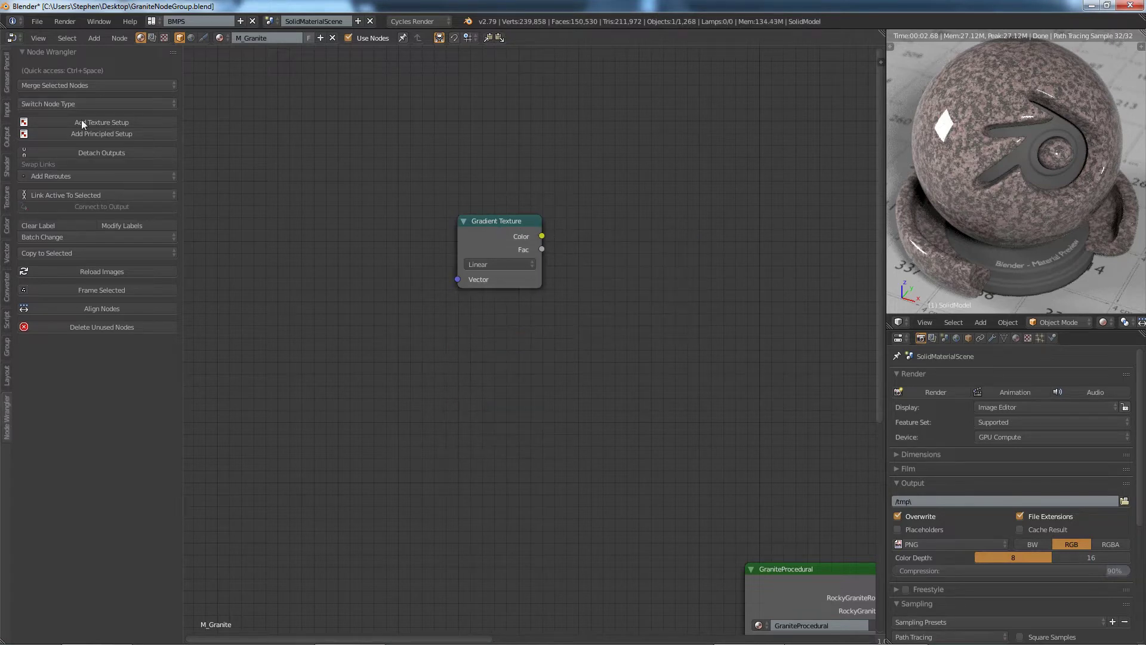
left_click(489, 226)
key("x")
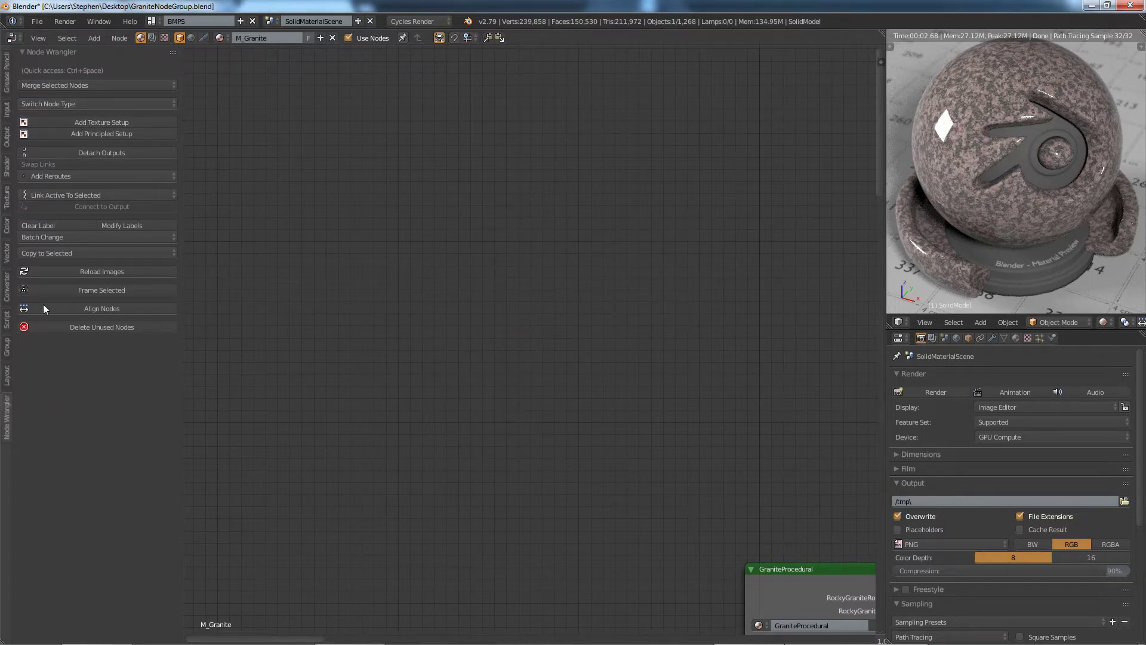
Step: Preview GraniteProcedural's Diffuse and RockyGraniteHeight outputs on the sphere, ending on Diffuse
middle_click_drag(678, 488, 325, 205)
middle_click_drag(613, 343, 535, 314)
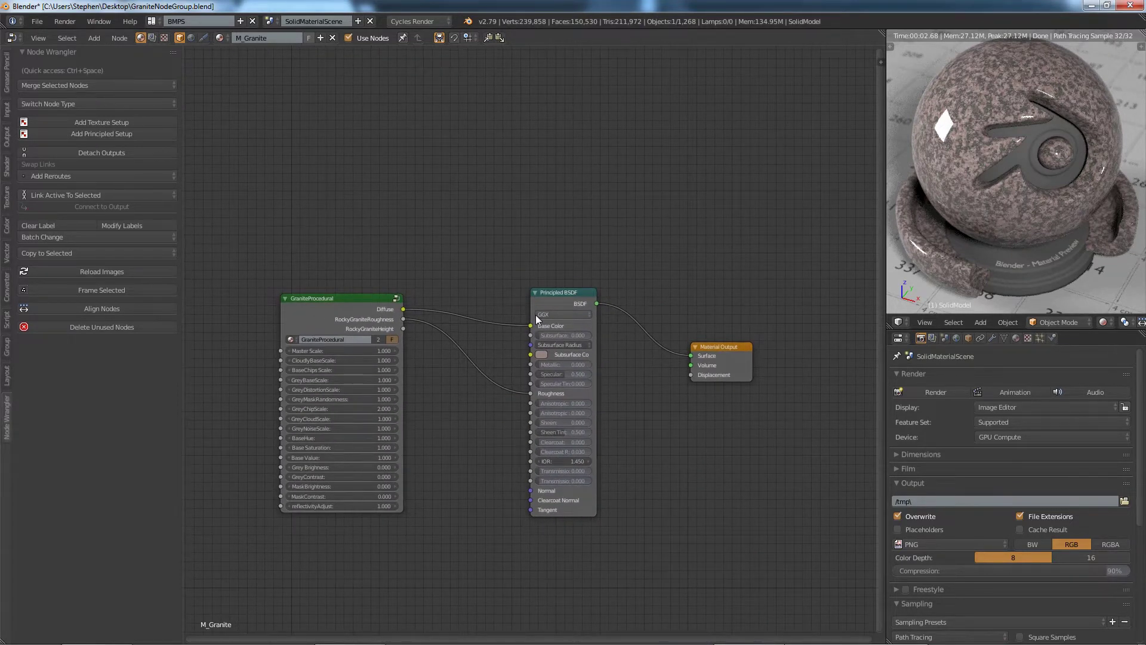
left_click(317, 306, "ctrl+shift")
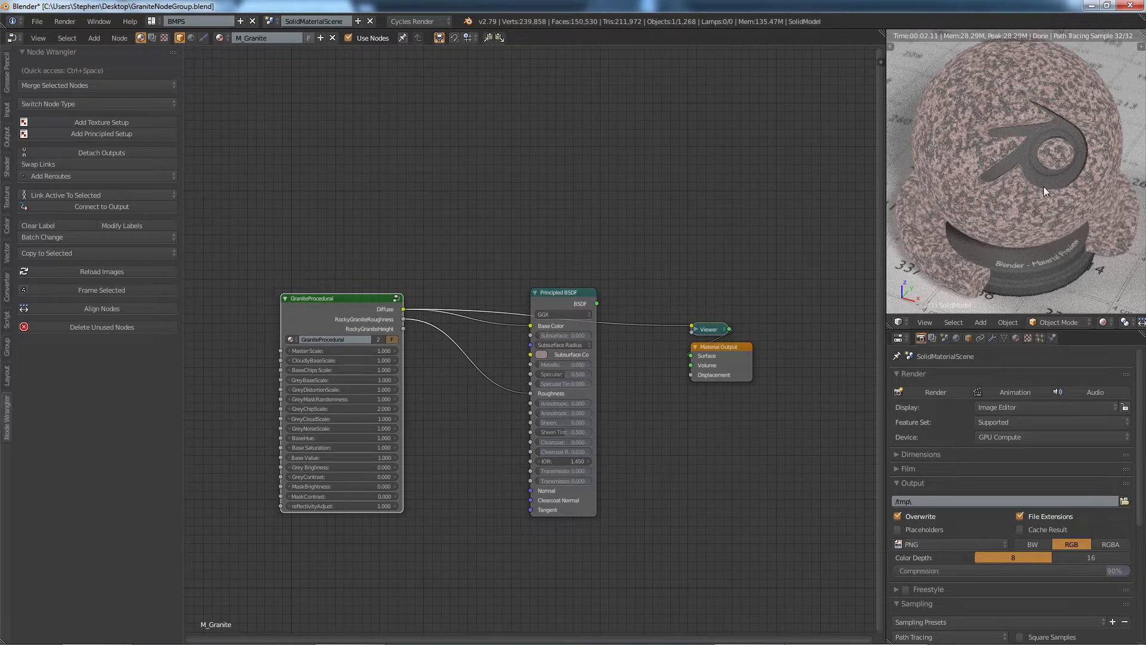
left_click(342, 306, "ctrl+shift")
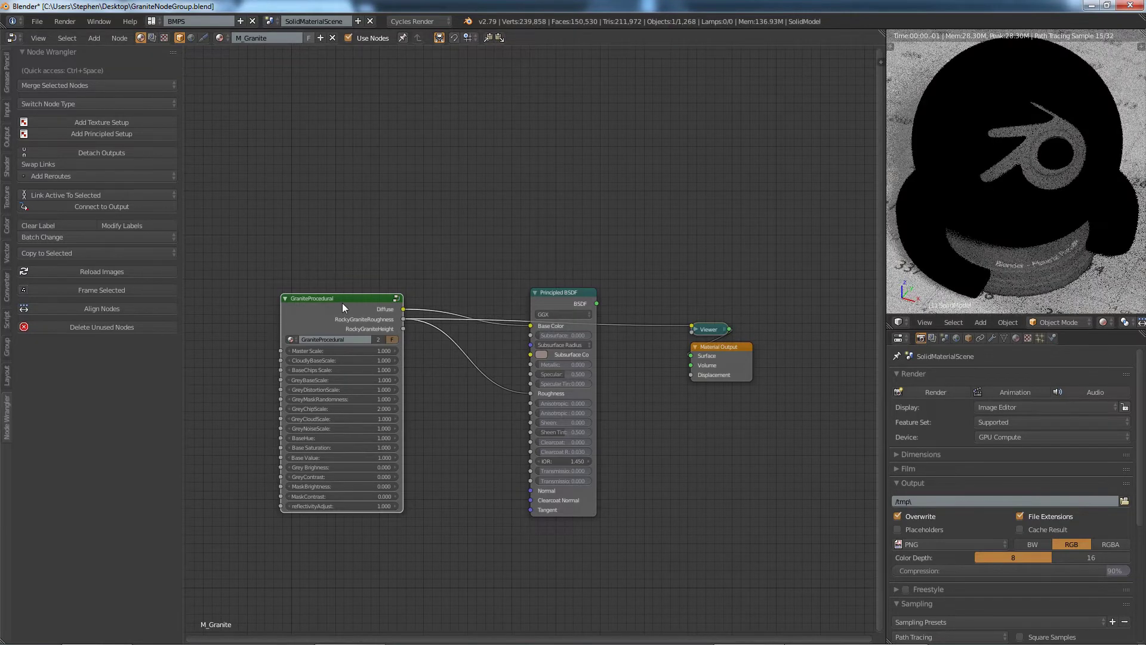
left_click(342, 303, "ctrl+shift")
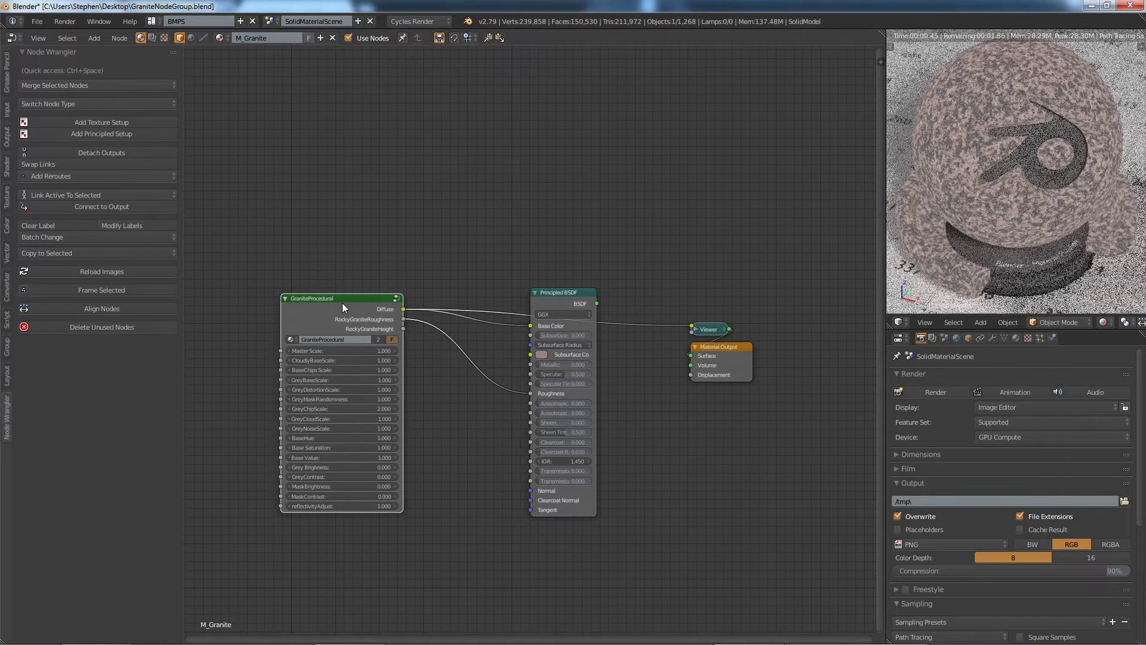
Step: Delete the Viewer node, reconnect BSDF to Surface, and move GraniteProcedural up
left_click(713, 328)
key("x")
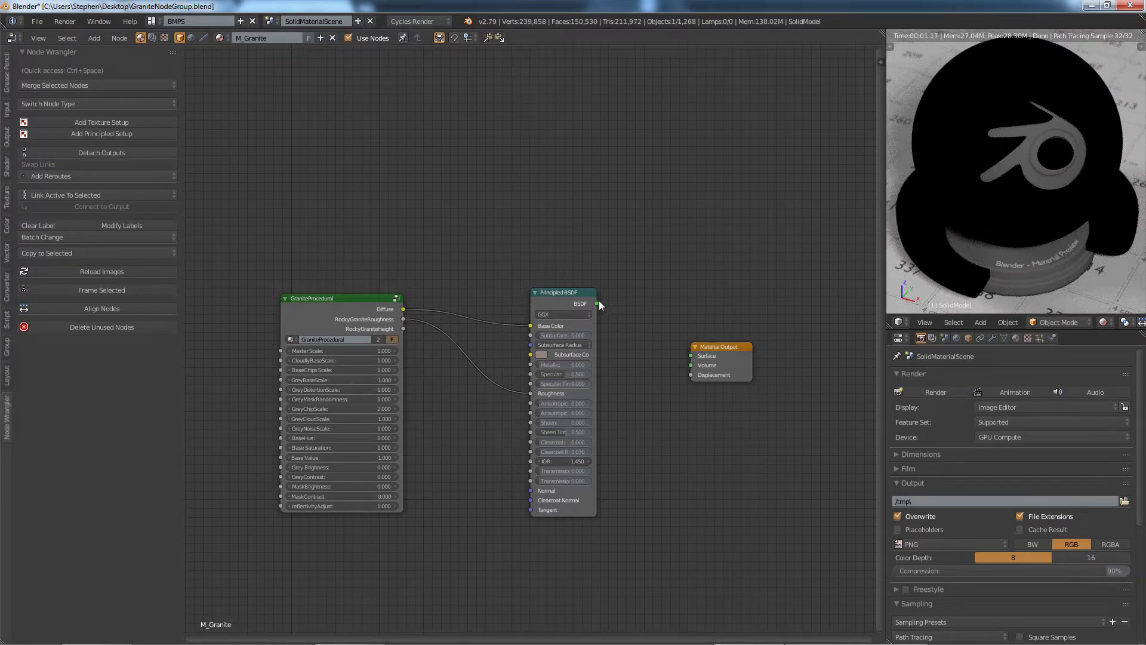
left_click_drag(597, 304, 692, 356)
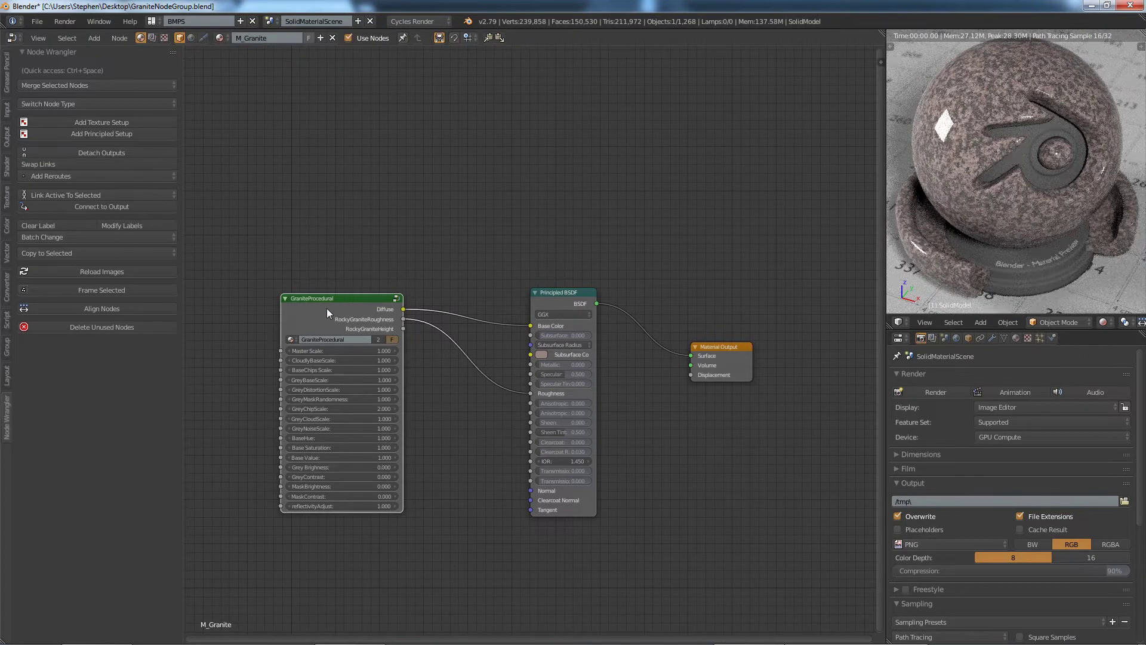
left_click_drag(337, 305, 363, 287)
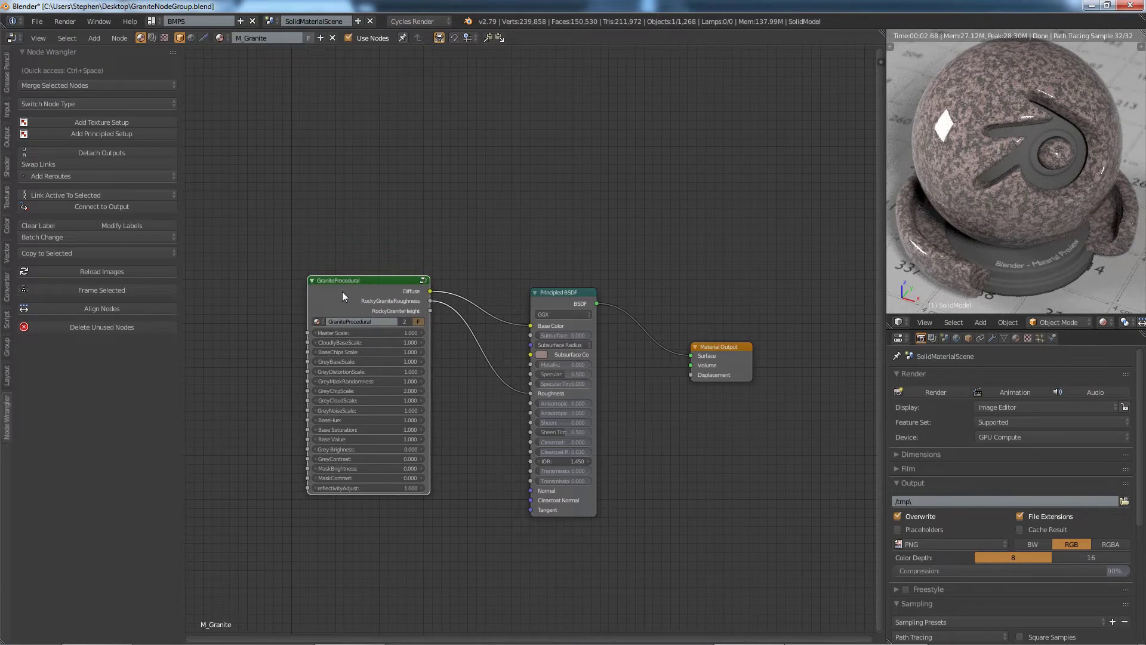
Step: Inspect the group's Grey Base frame and Multiply node, then exit the group
key("Tab")
scroll(439, 327, "down", 3)
middle_click_drag(444, 326, 471, 338)
scroll(486, 293, "up", 2)
scroll(486, 294, "up", 1)
left_click(493, 293)
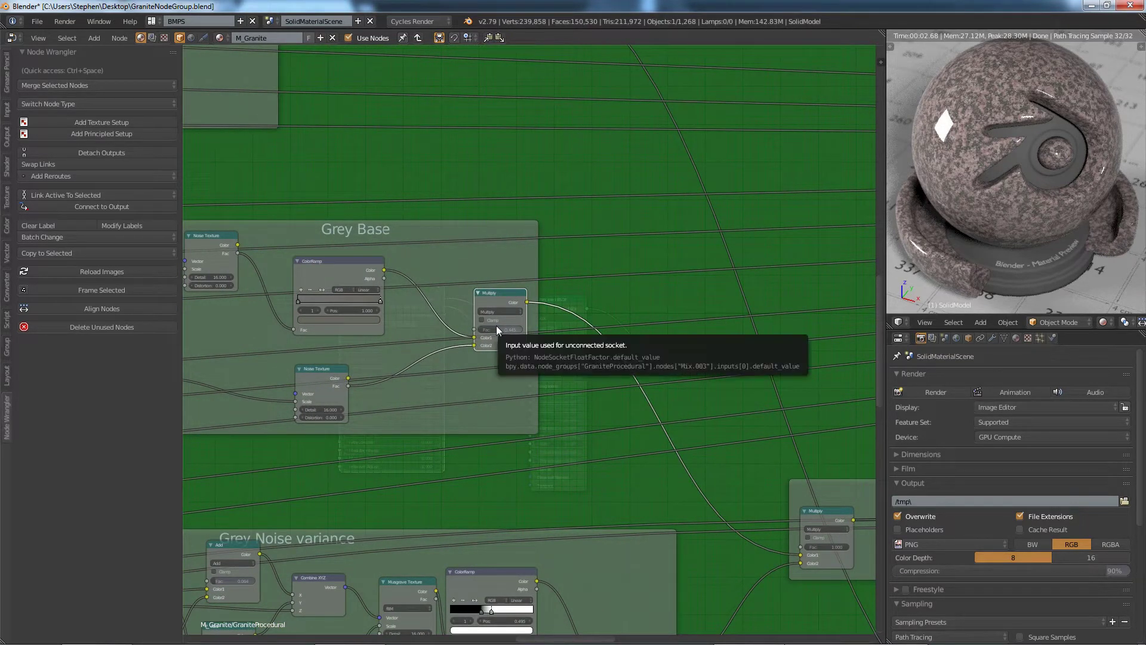
left_click(499, 294)
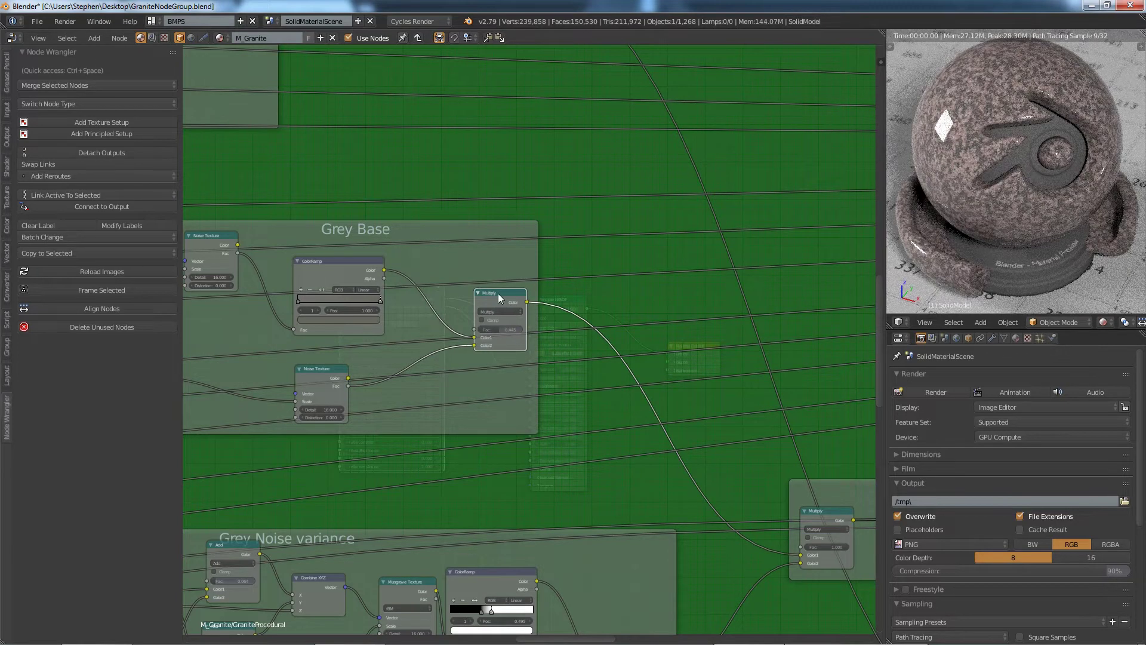
scroll(533, 329, "down", 6)
left_click(533, 330)
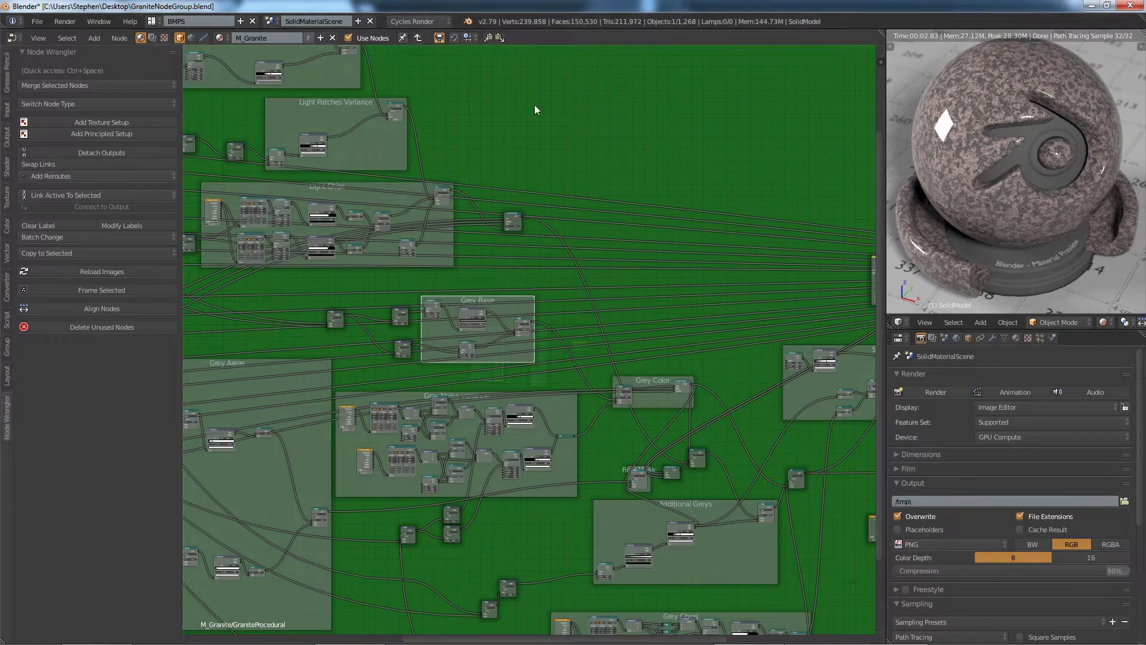
key("Tab")
Step: Frame the material nodes and move GraniteProcedural slightly right
scroll(543, 300, "up", 3)
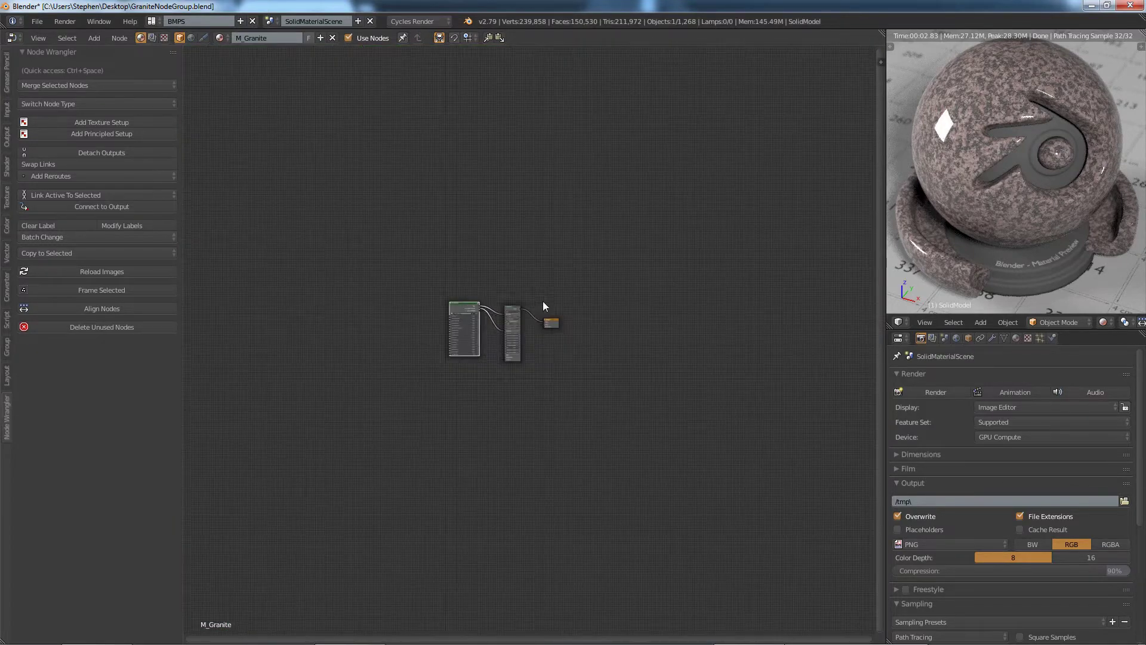
middle_click_drag(548, 311, 531, 281)
scroll(530, 281, "up", 3)
scroll(531, 281, "up", 2)
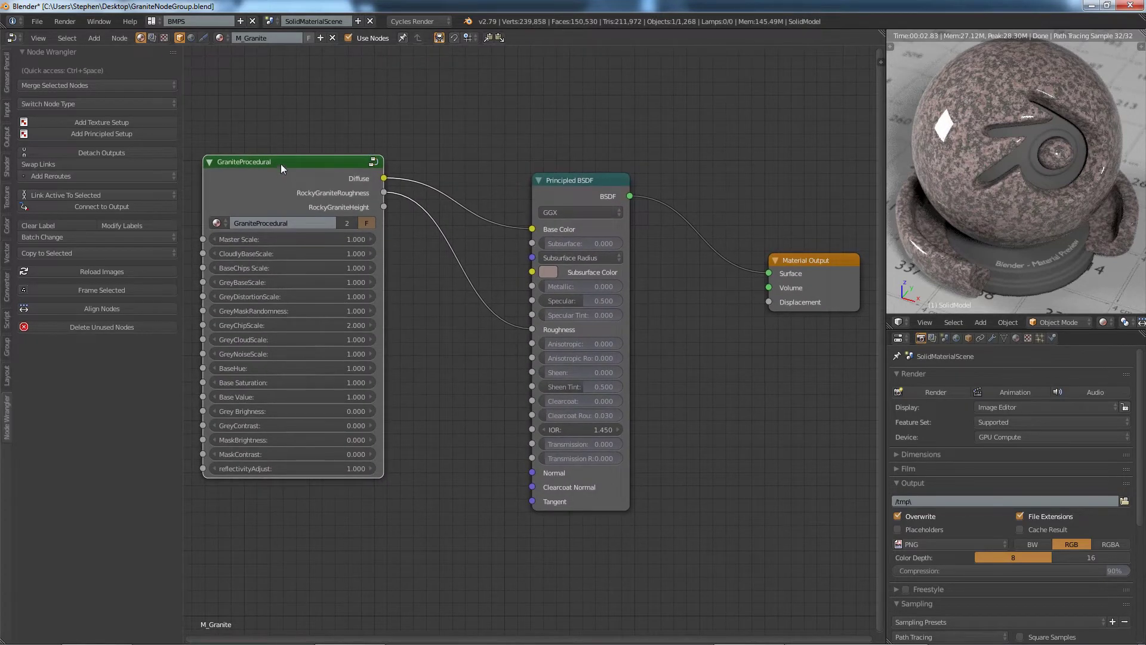
left_click_drag(280, 163, 298, 161)
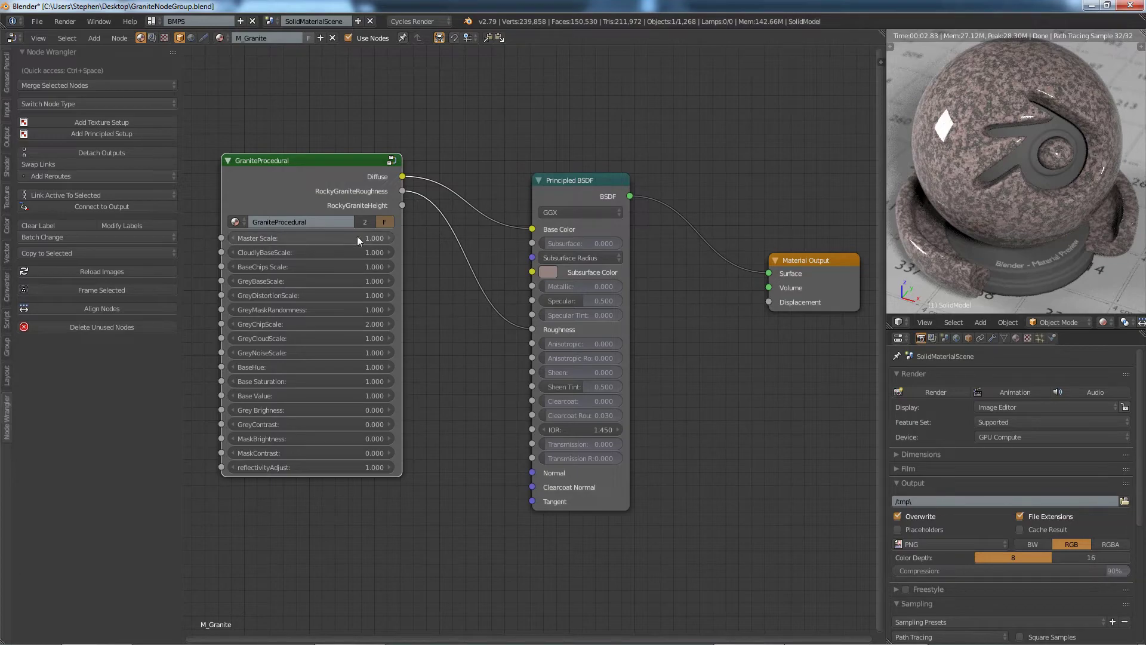
Step: Raise GraniteProcedural's Master Scale to 3.000
scroll(311, 238, "up", 1, "ctrl")
scroll(310, 238, "up", 1, "ctrl")
left_click_drag(371, 237, 406, 237)
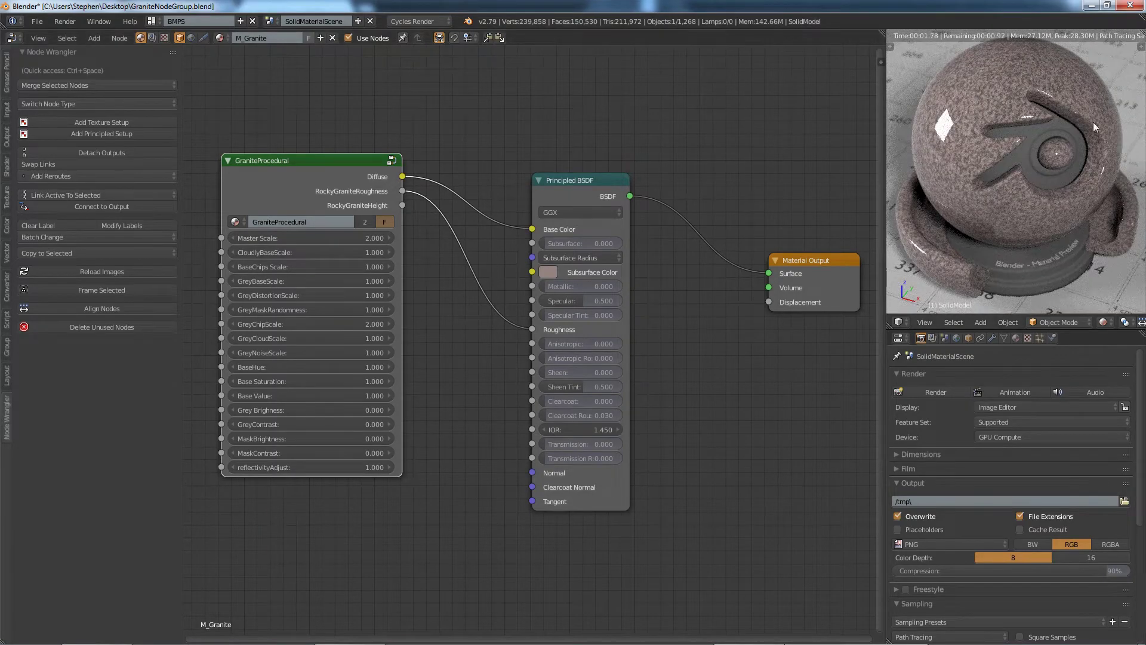
scroll(393, 238, "up", 3, "ctrl")
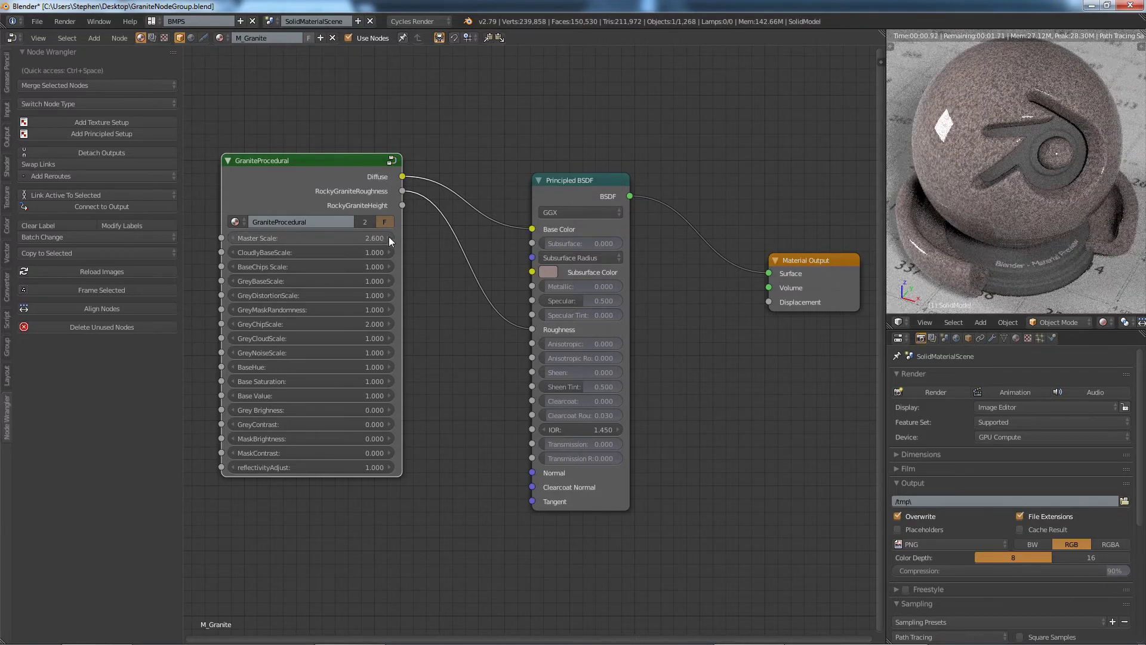
scroll(389, 236, "up", 3, "ctrl")
scroll(377, 236, "up", 4, "ctrl")
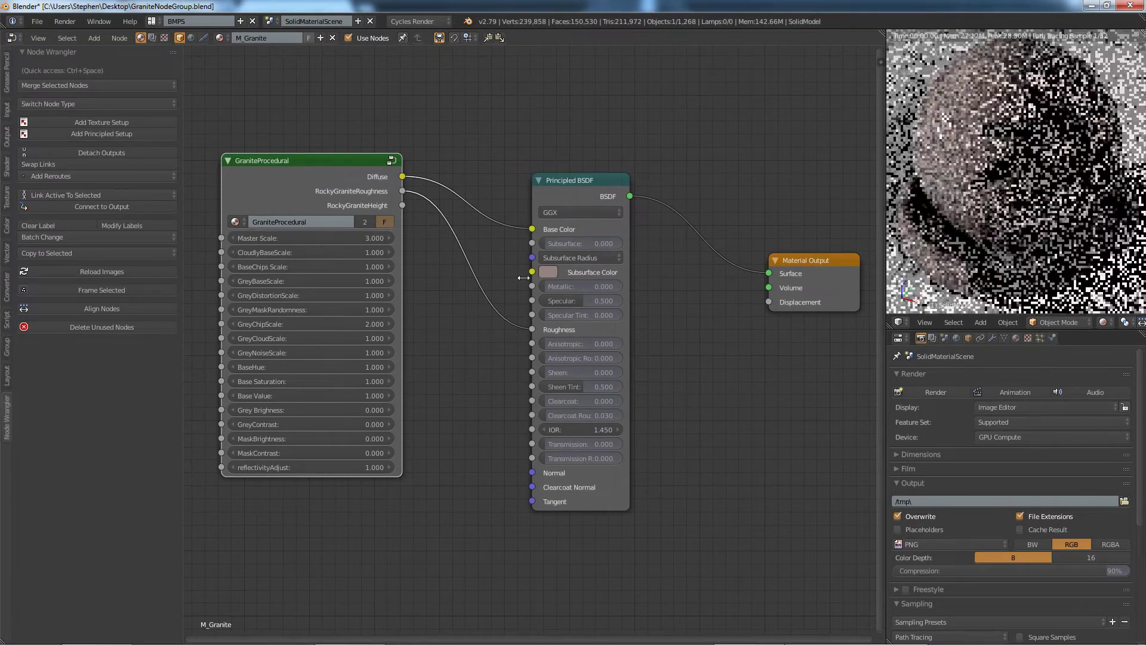
Step: Reset Master Scale to 1.000
left_click(367, 238)
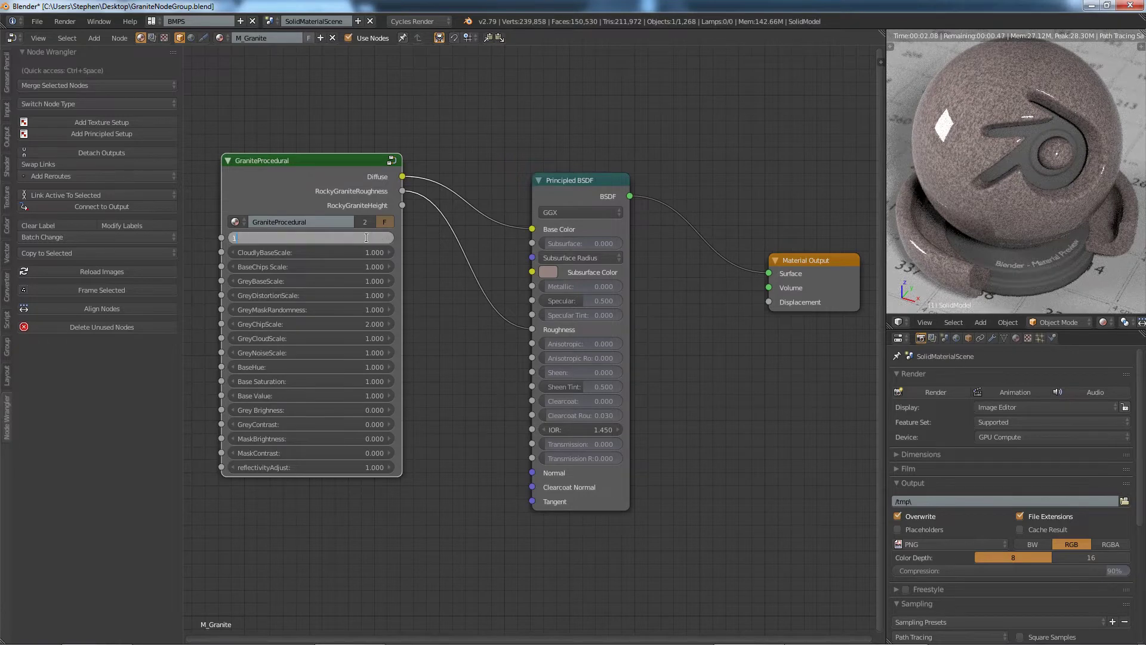
key("Return")
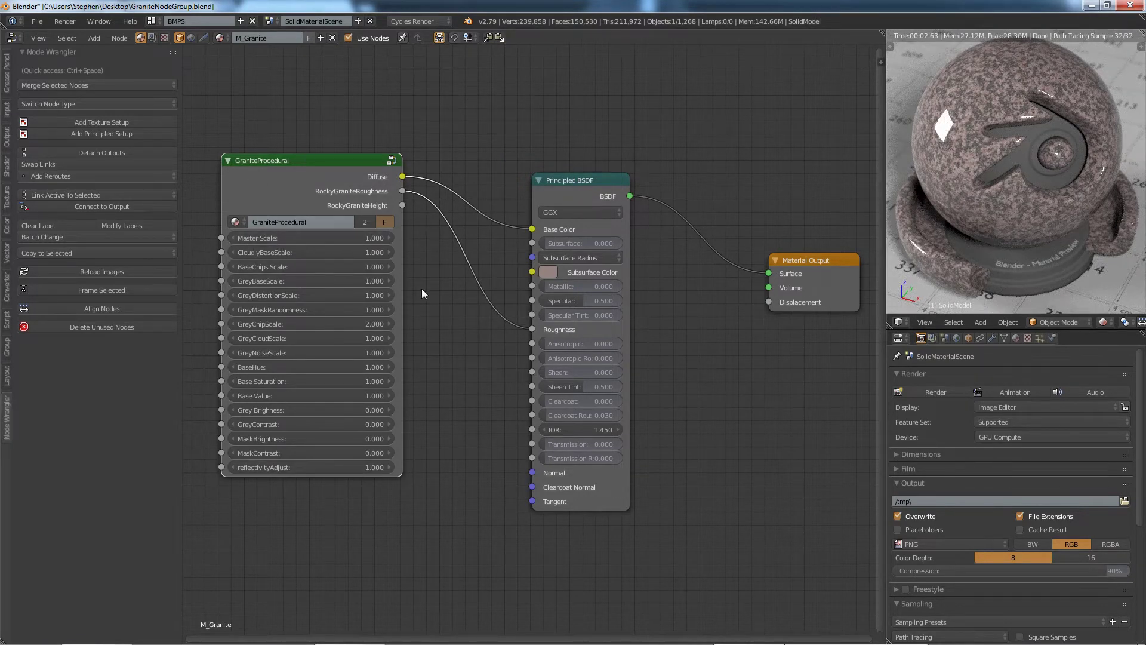
scroll(304, 253, "up", 2)
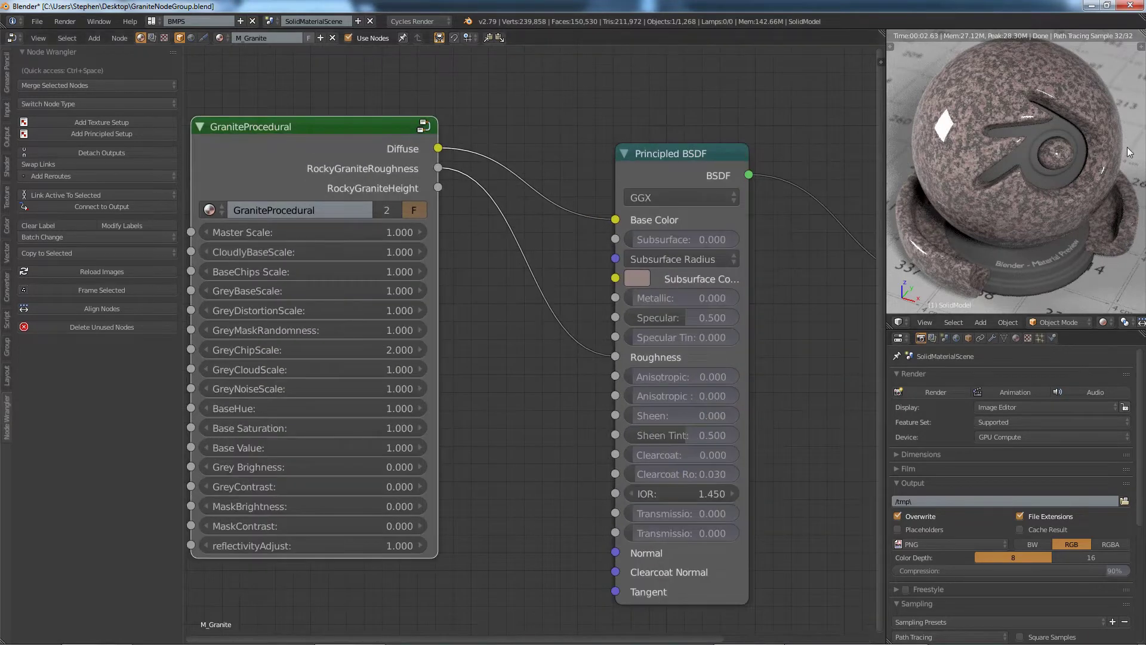
scroll(1031, 128, "up", 3)
scroll(991, 104, "up", 3)
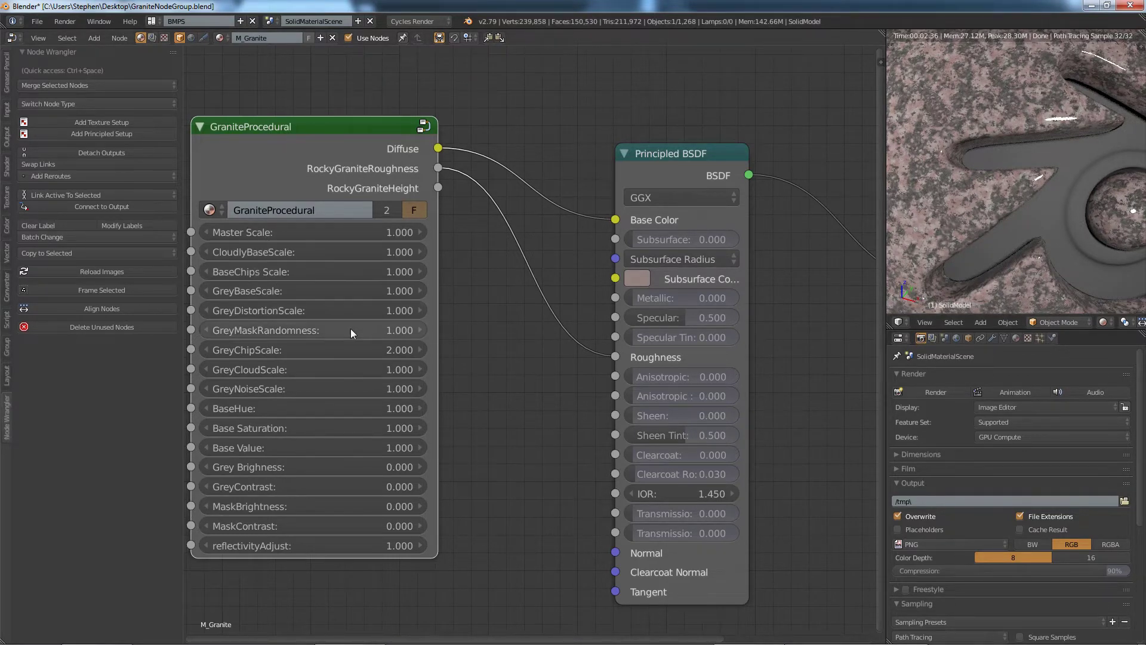
Step: Drag GreyMaskRandomness down to 0.600, then up to 3.800
scroll(341, 332, "down", 1)
scroll(1026, 129, "down", 3)
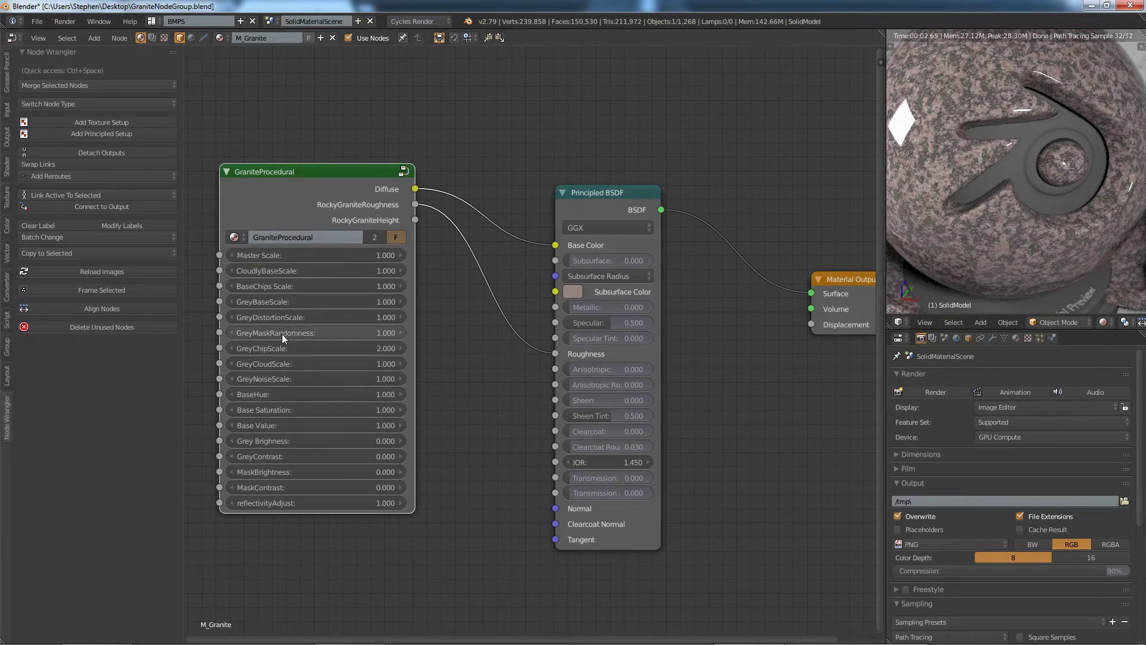
left_click_drag(378, 331, 346, 333)
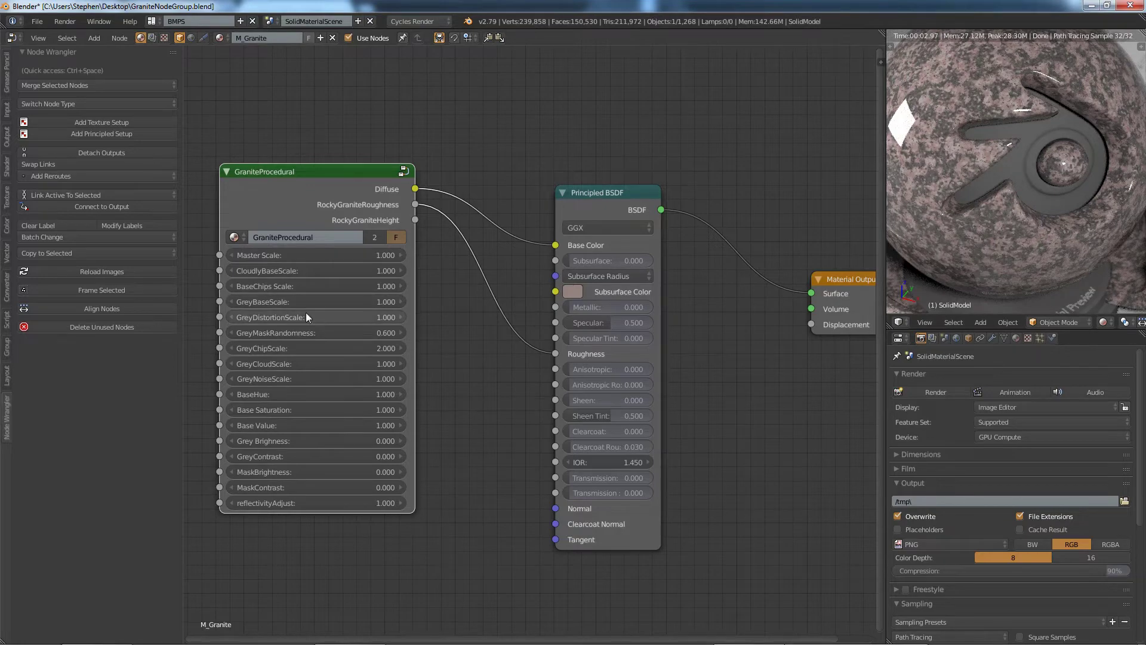
left_click_drag(371, 332, 595, 332)
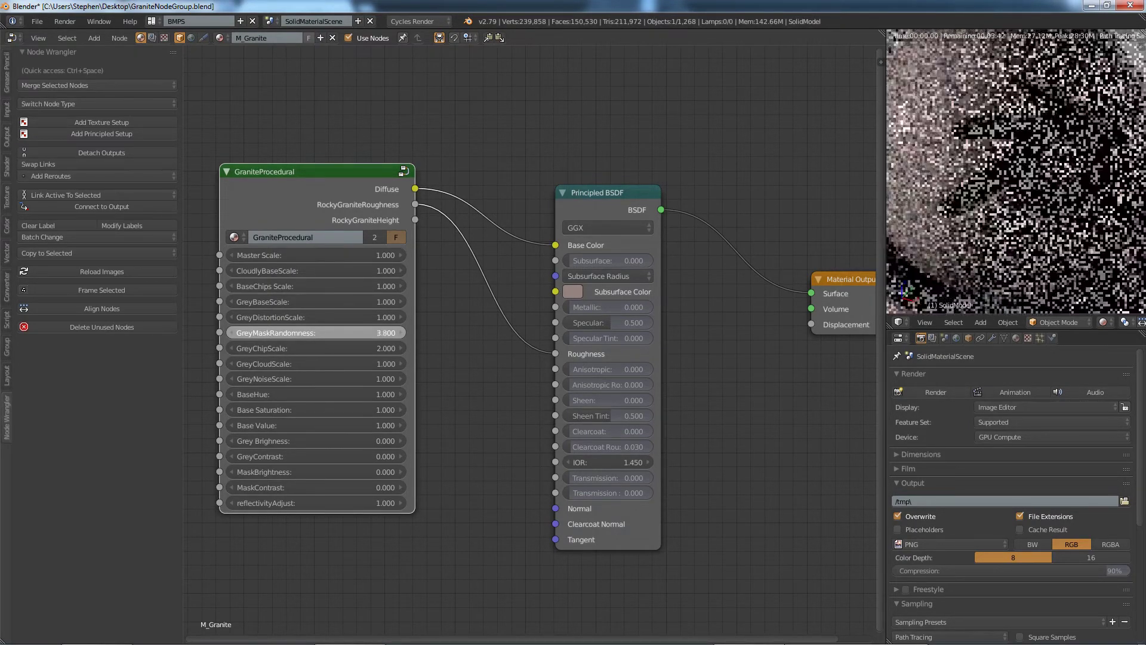
Step: Reset GreyMaskRandomness on the GraniteProcedural node to 1.000
left_click(378, 333)
type("2.2")
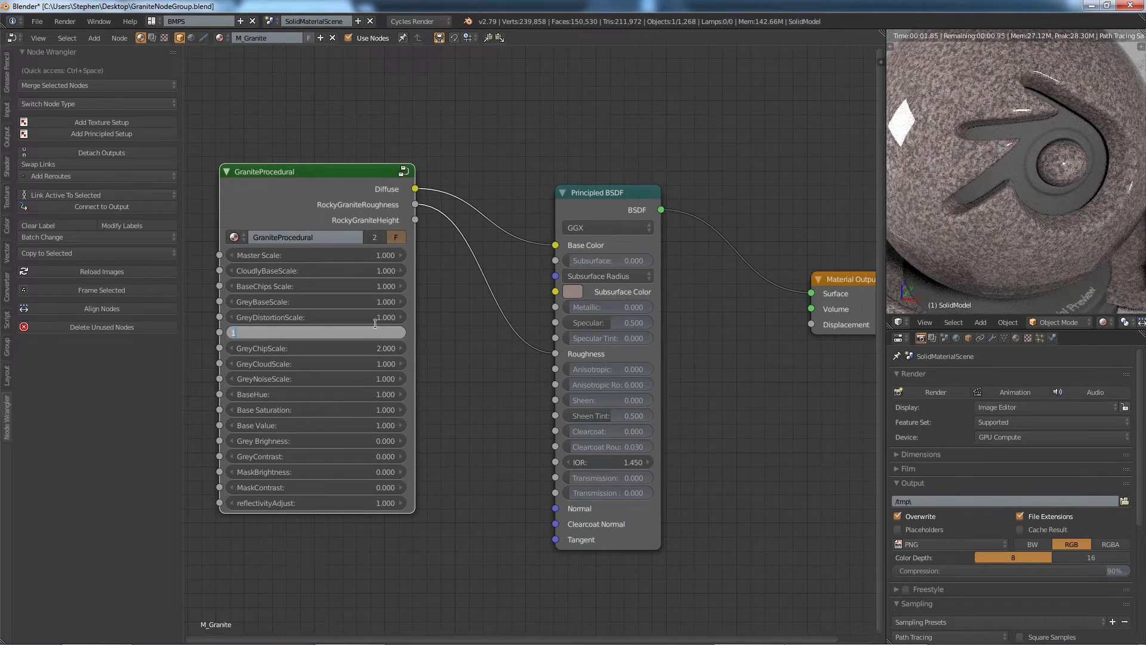
key("Return")
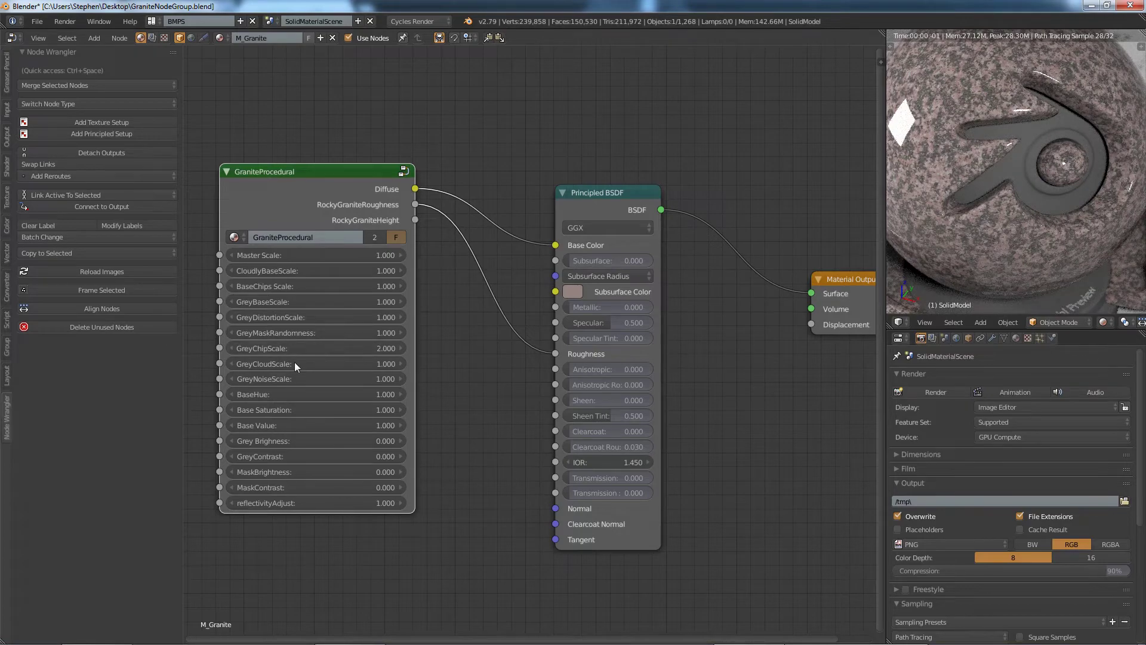
Step: Experiment with BaseHue by dragging, then set it exactly to 1.000
scroll(440, 375, "down", 1)
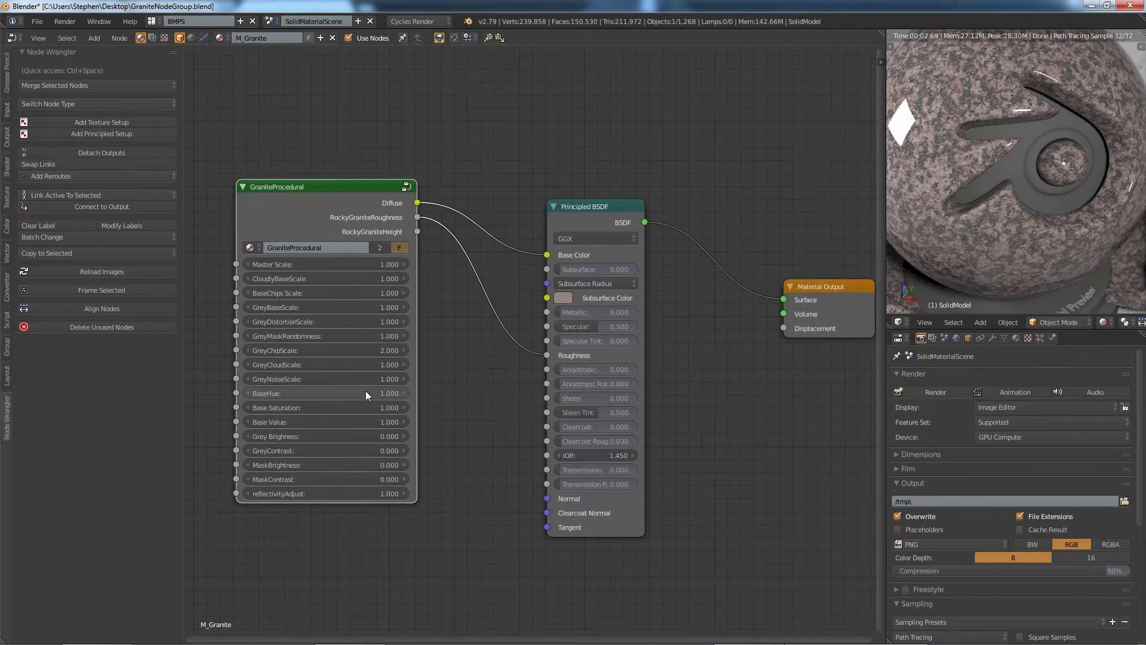
left_click_drag(366, 392, 376, 393)
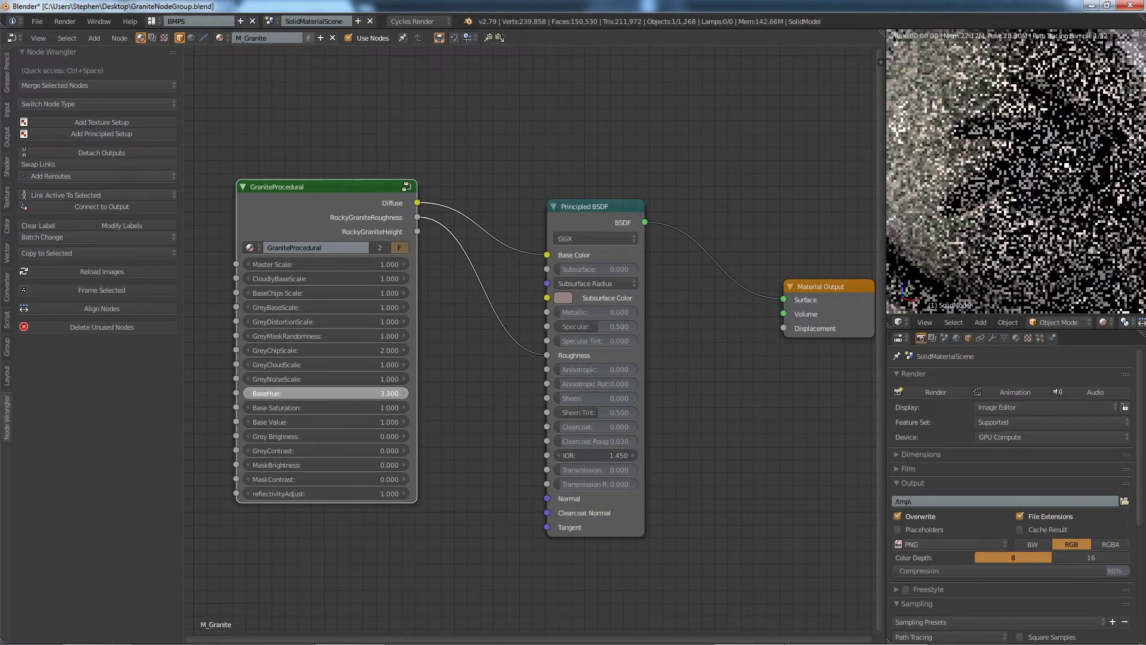
mouse_move(376, 392)
left_mouse_down()
mouse_move(318, 393)
mouse_move(384, 405)
left_mouse_up()
left_click(378, 393)
type("1")
key("Return")
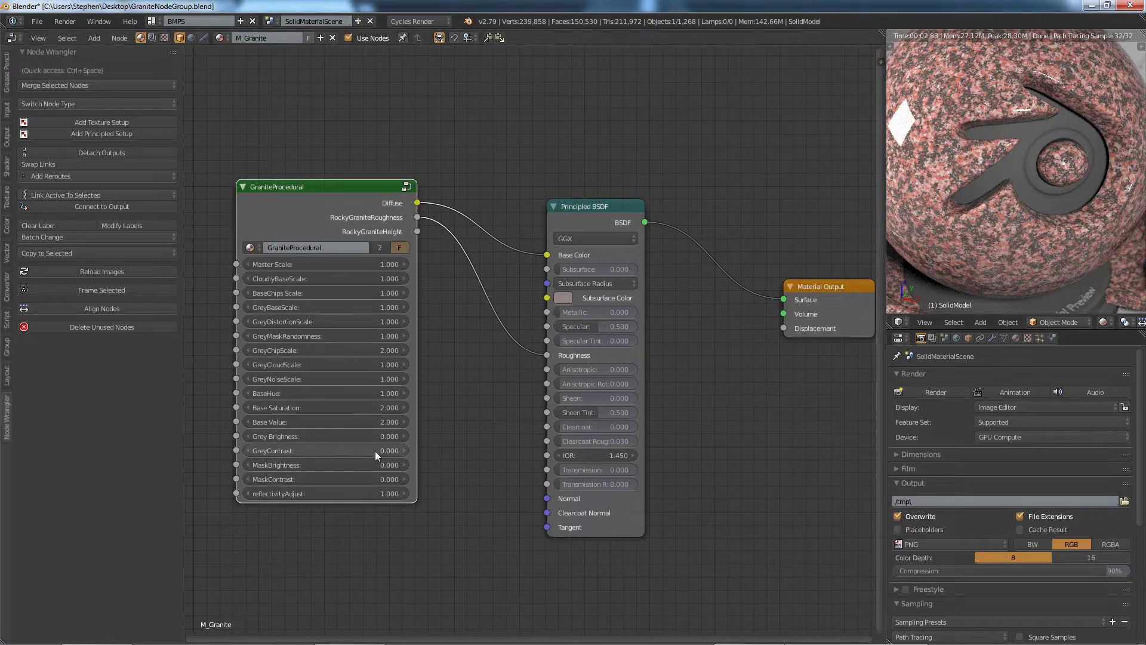
Step: Set GraniteProcedural's GreyContrast to -0.200, MaskBrightness to 0.100 and MaskContrast to 1.300
left_click(247, 451)
left_click_drag(325, 450, 344, 451)
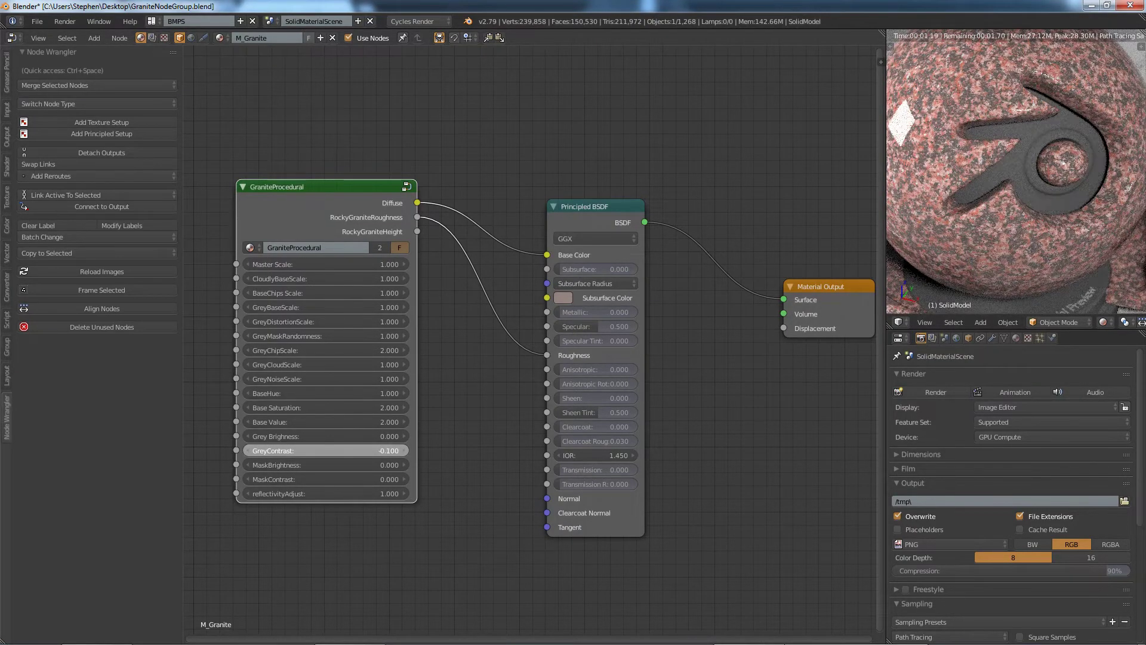
scroll(375, 450, "down", 1, "ctrl")
scroll(378, 464, "up", 3, "ctrl")
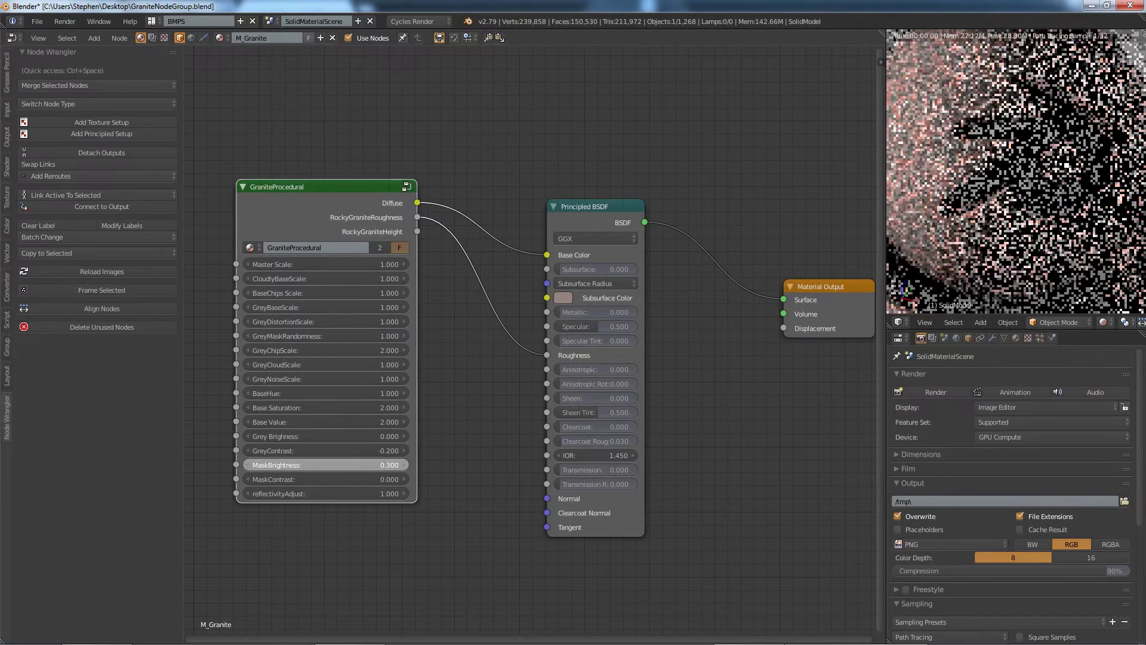
scroll(379, 465, "down", 2, "ctrl")
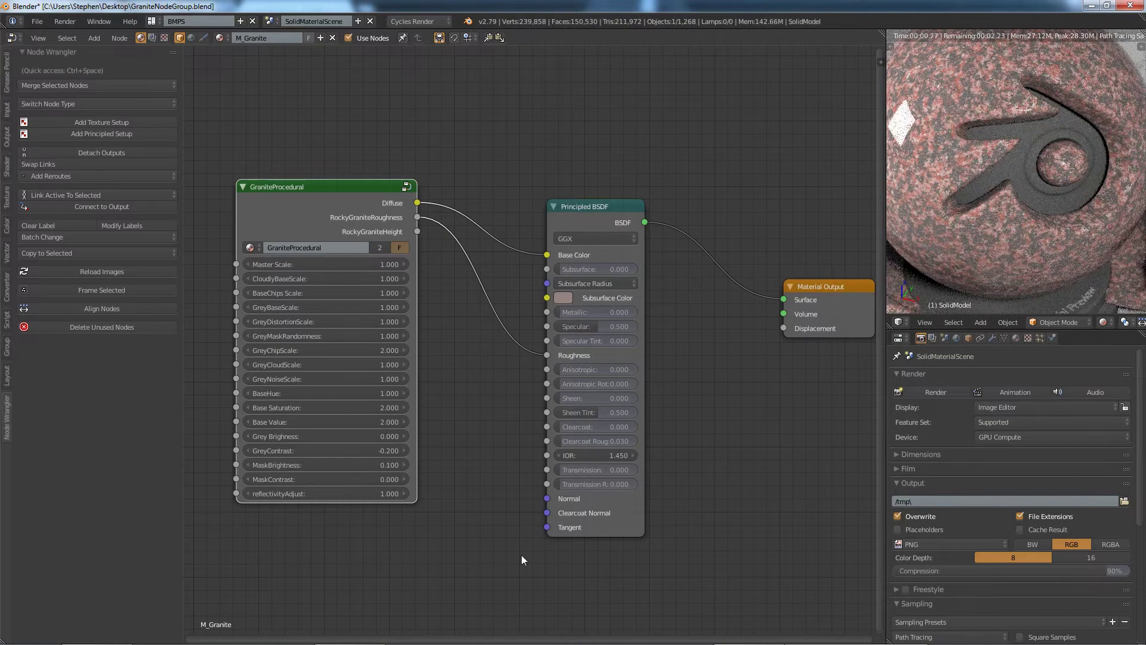
scroll(377, 479, "up", 12, "ctrl")
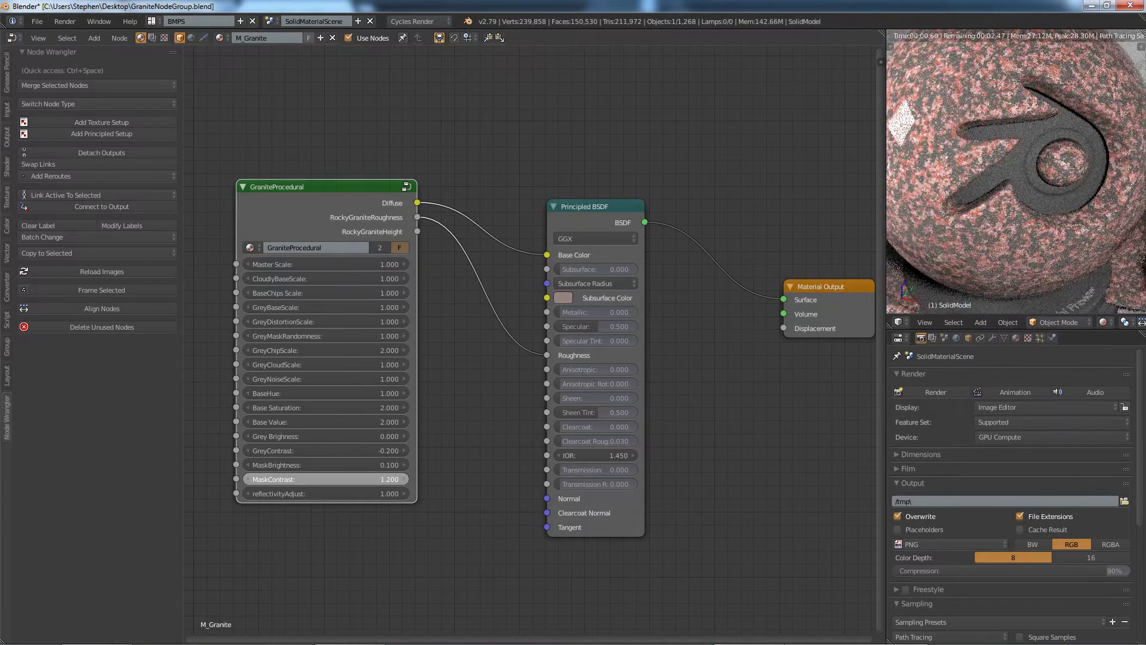
scroll(377, 479, "up", 1, "ctrl")
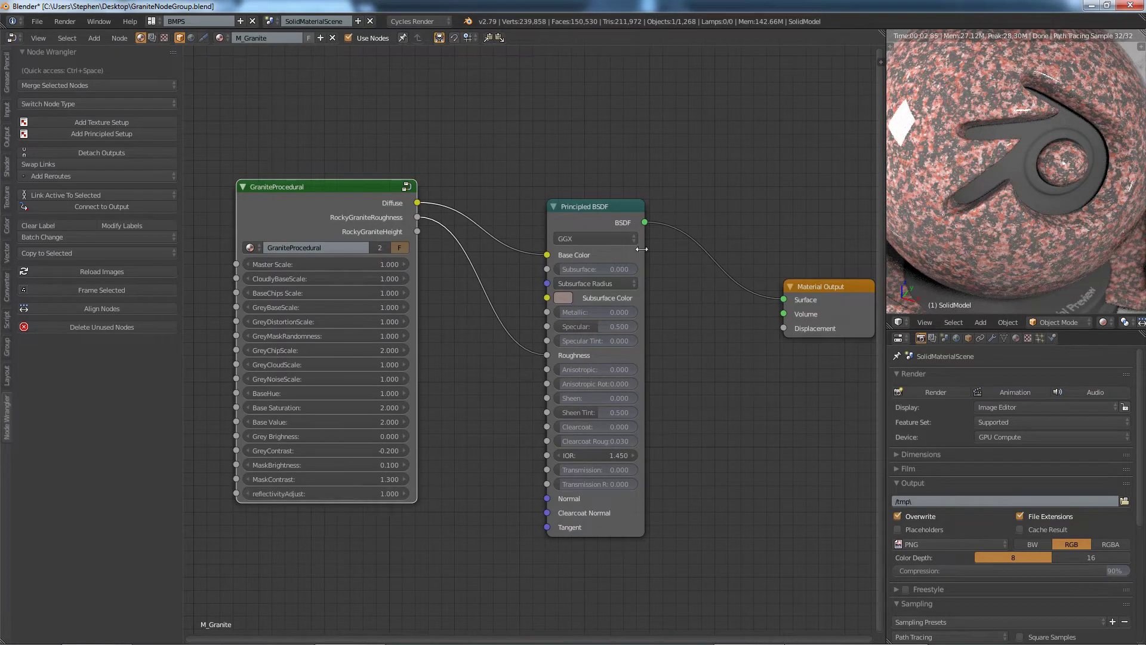
Step: Set the granite group's reflectivityAdjust to 0.300
left_click_drag(366, 493, 331, 494)
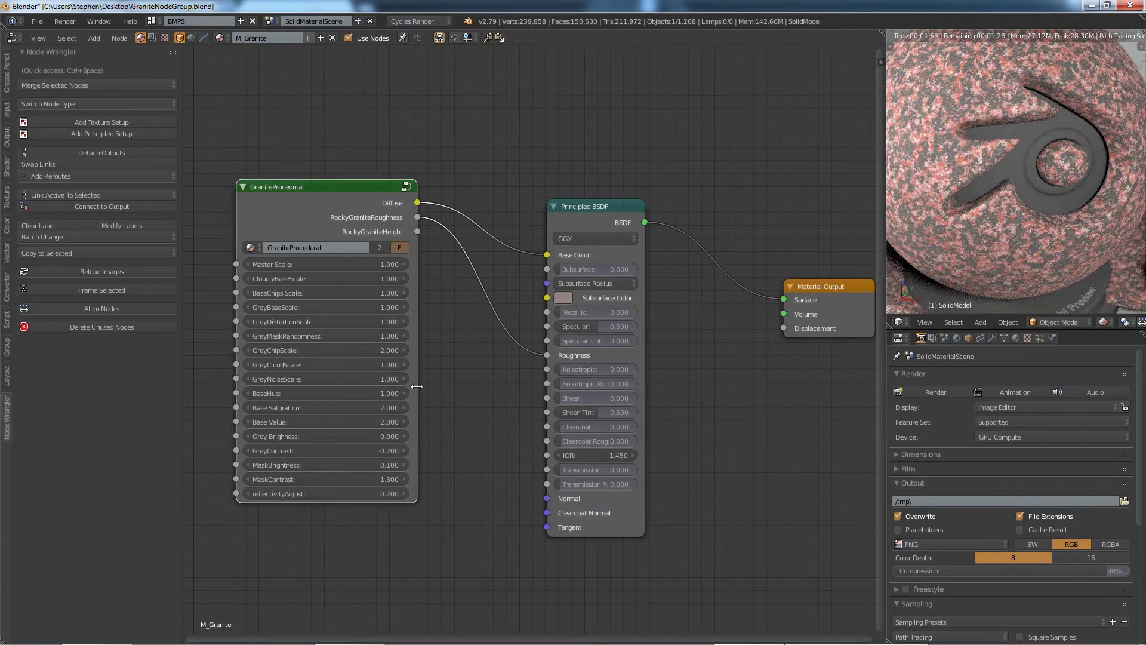
left_click(403, 494)
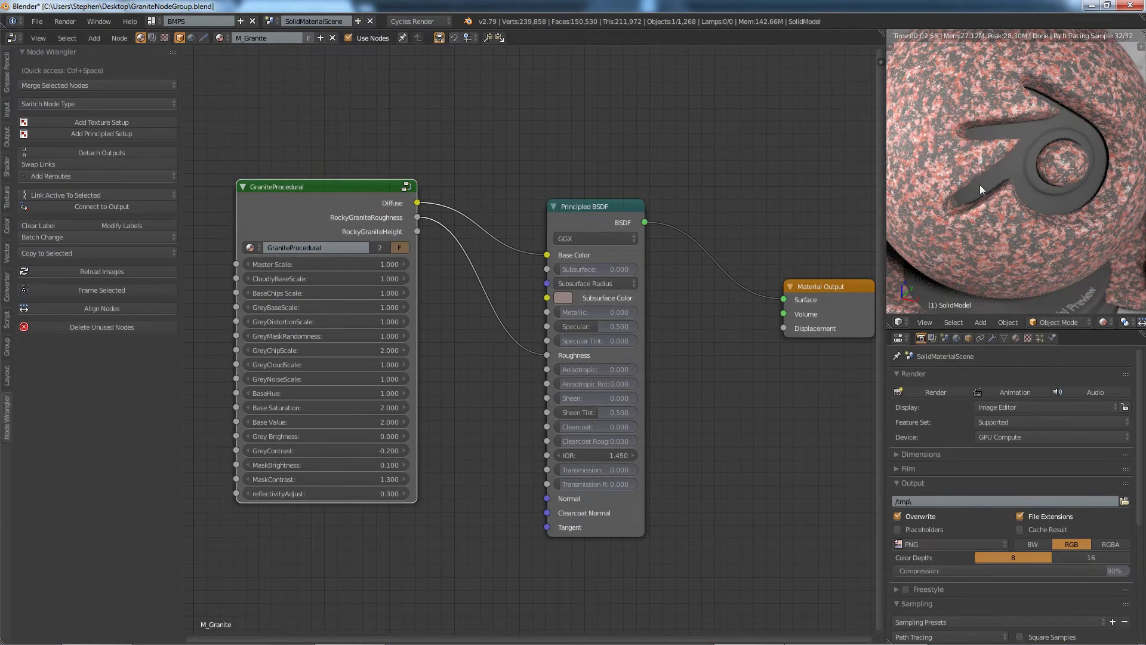
scroll(934, 105, "up", 3)
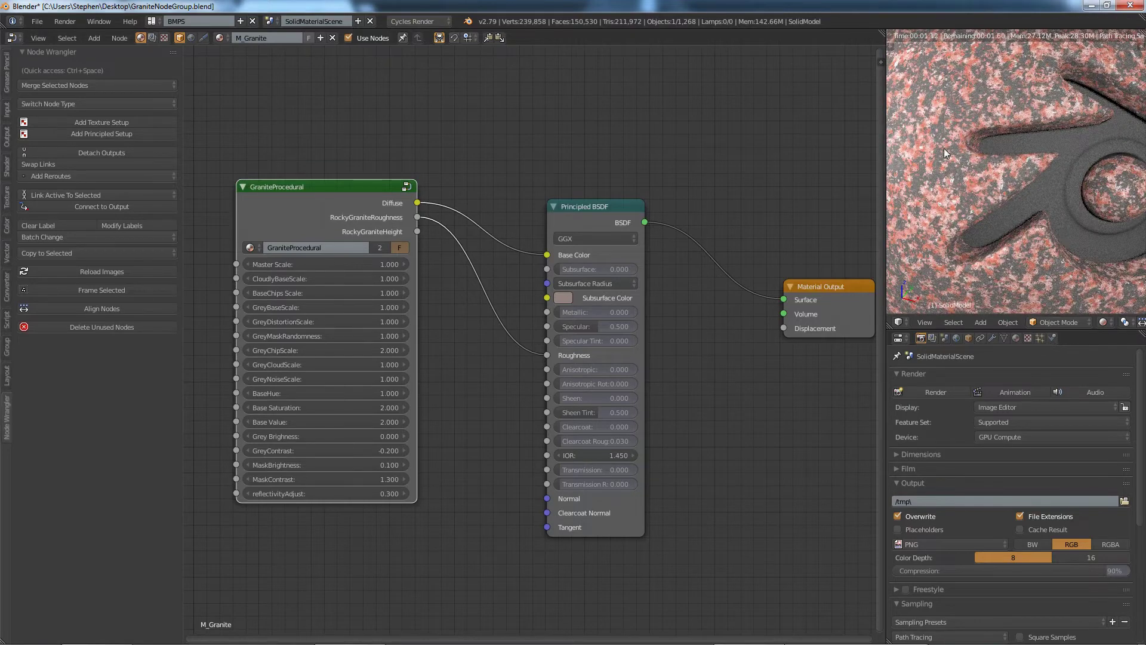
Step: Move Principled BSDF up-right and GraniteProcedural further left to space the nodes apart
middle_click_drag(932, 156, 1044, 171)
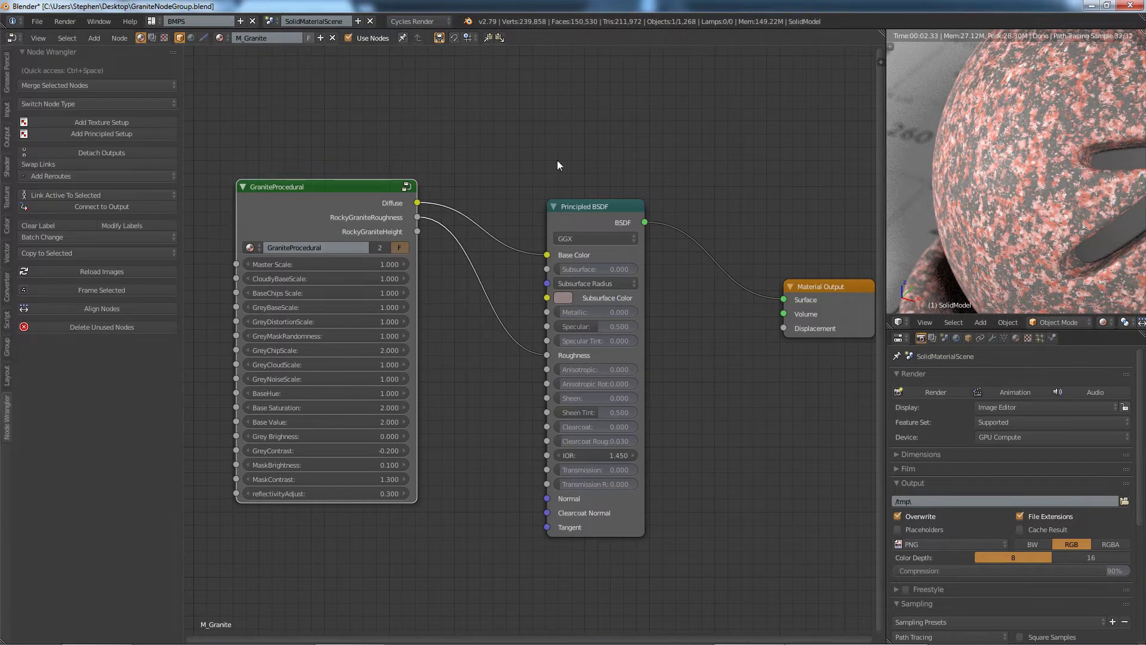
left_click_drag(589, 215, 624, 177)
left_click_drag(359, 191, 301, 190)
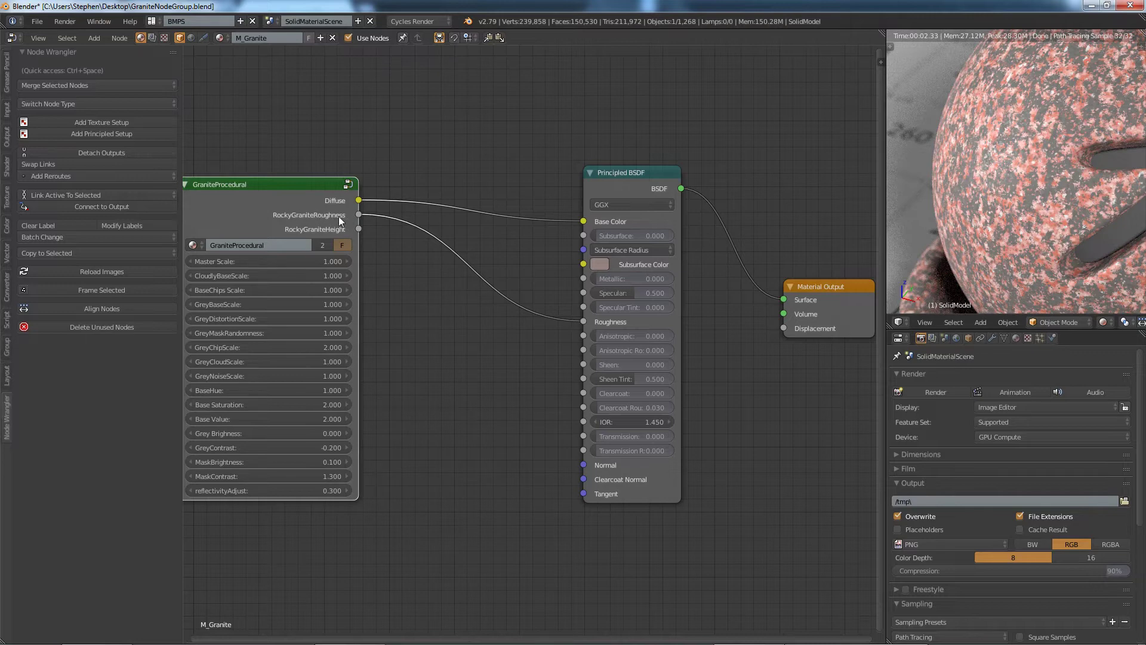
Step: Cycle the Node Wrangler viewer through GraniteProcedural's outputs until it previews RockyGraniteHeight on the sphere
left_click(285, 194, "ctrl+shift")
left_click(285, 195, "ctrl+shift")
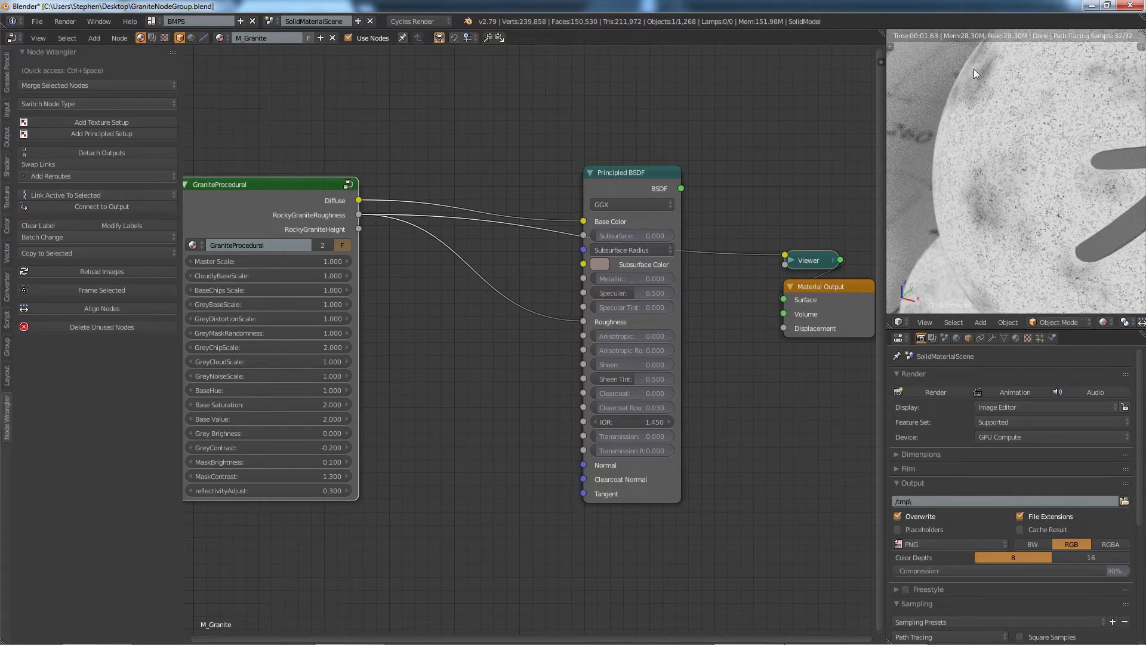
middle_click_drag(975, 130, 1048, 102)
middle_click_drag(1015, 178, 937, 282)
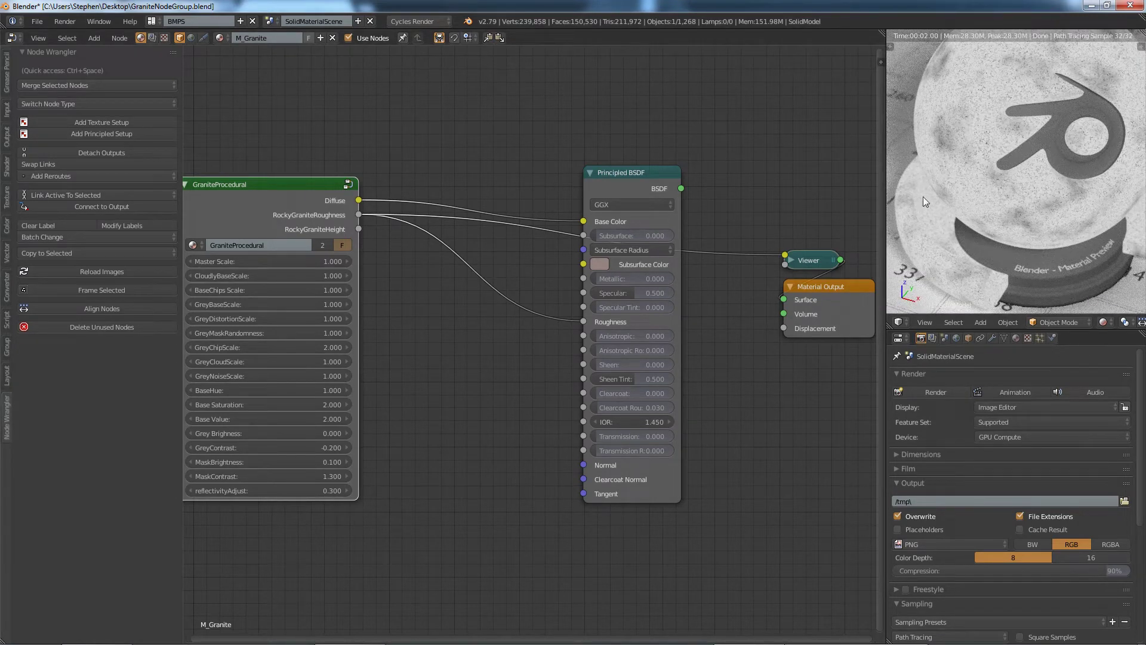
left_click(303, 201, "ctrl+shift")
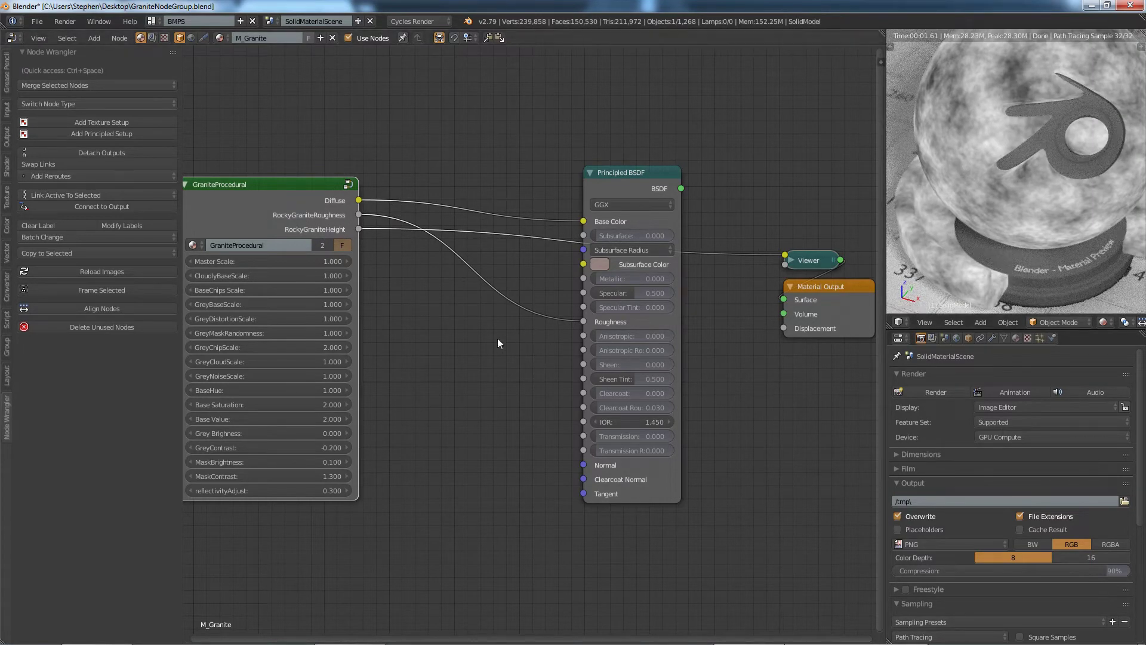
Step: Add a Bump node feeding RockyGraniteHeight into the Principled BSDF's Normal, BSDF driving Material Output
key("shift+a")
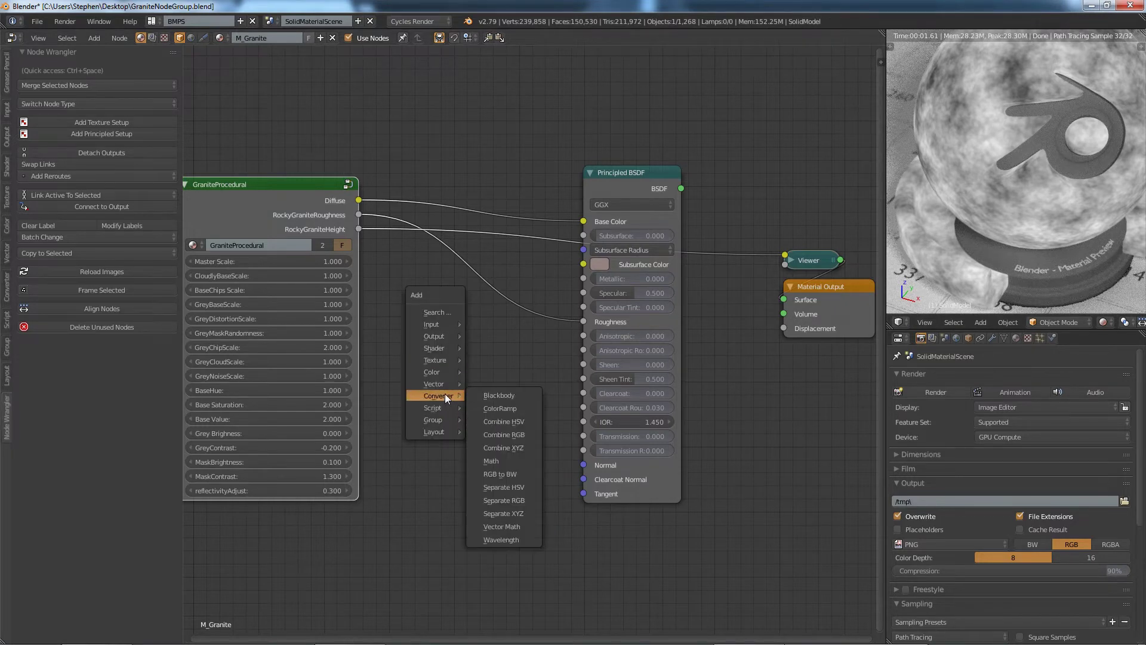
mouse_move(441, 383)
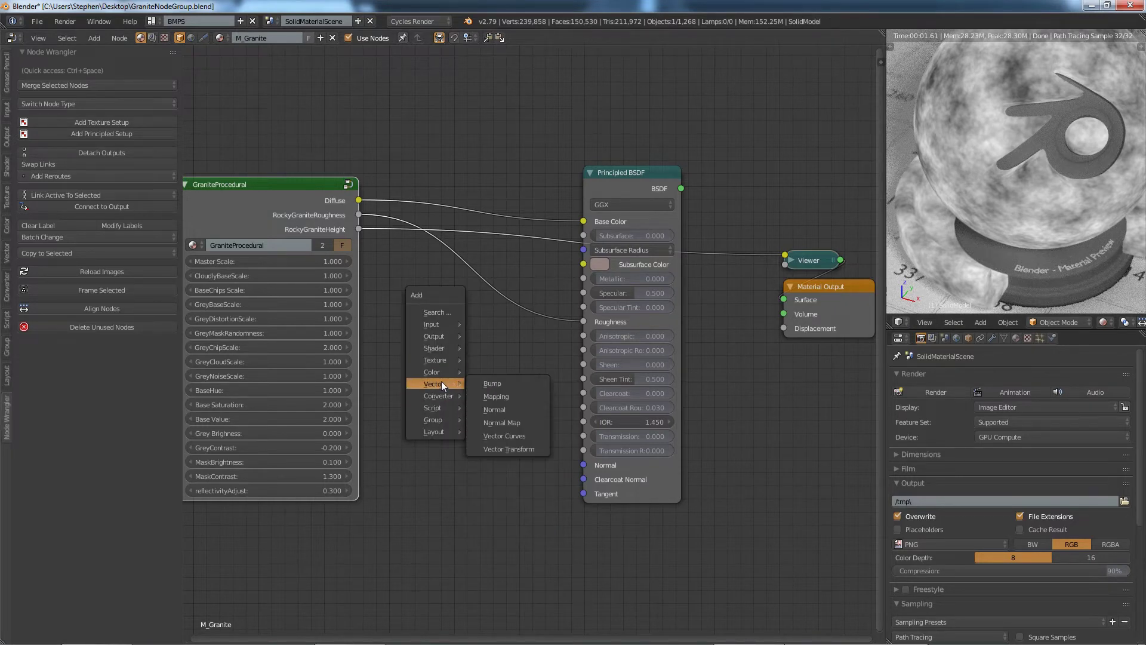
left_click(495, 384)
left_click(433, 332)
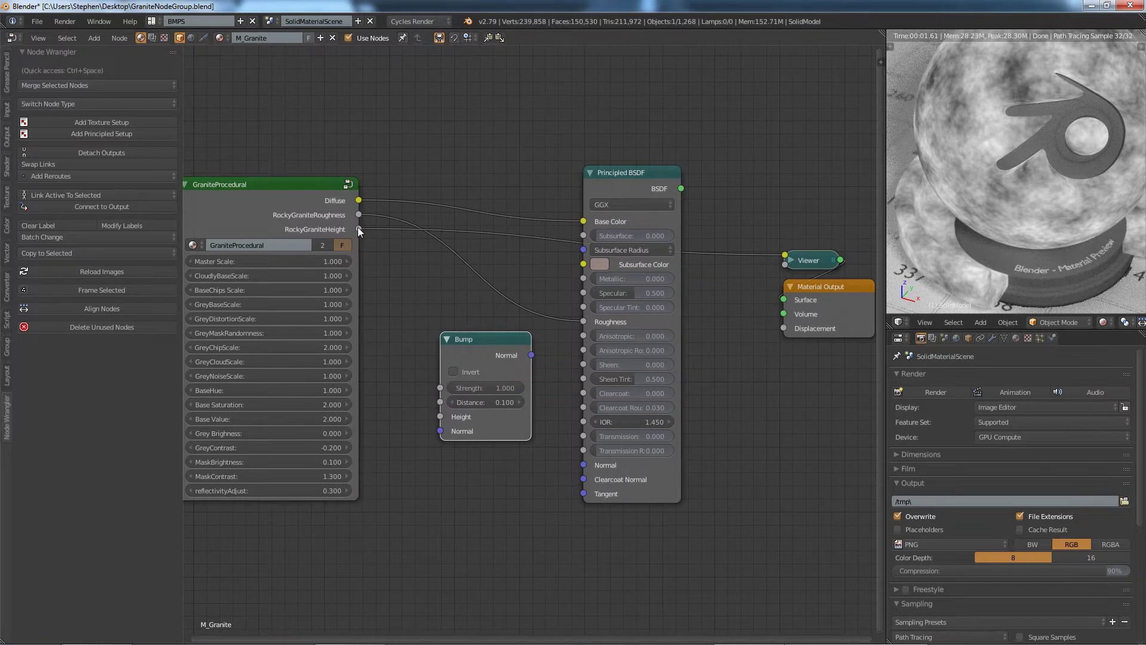
left_click_drag(359, 230, 440, 417)
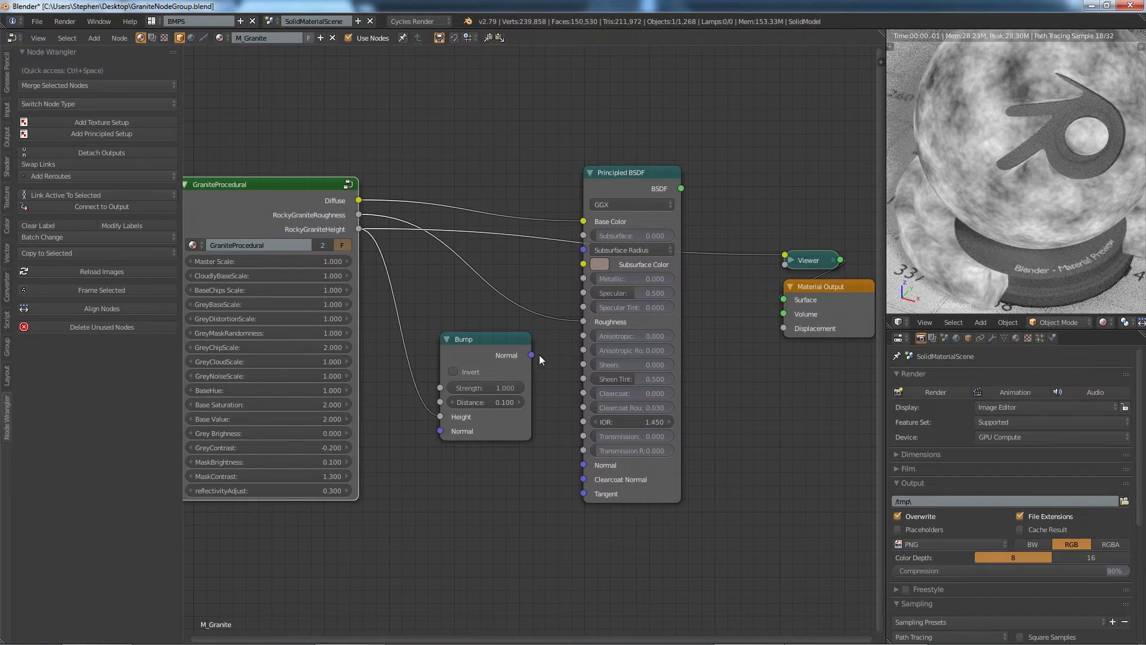
left_click_drag(531, 355, 583, 465)
left_click(632, 171, "ctrl+shift")
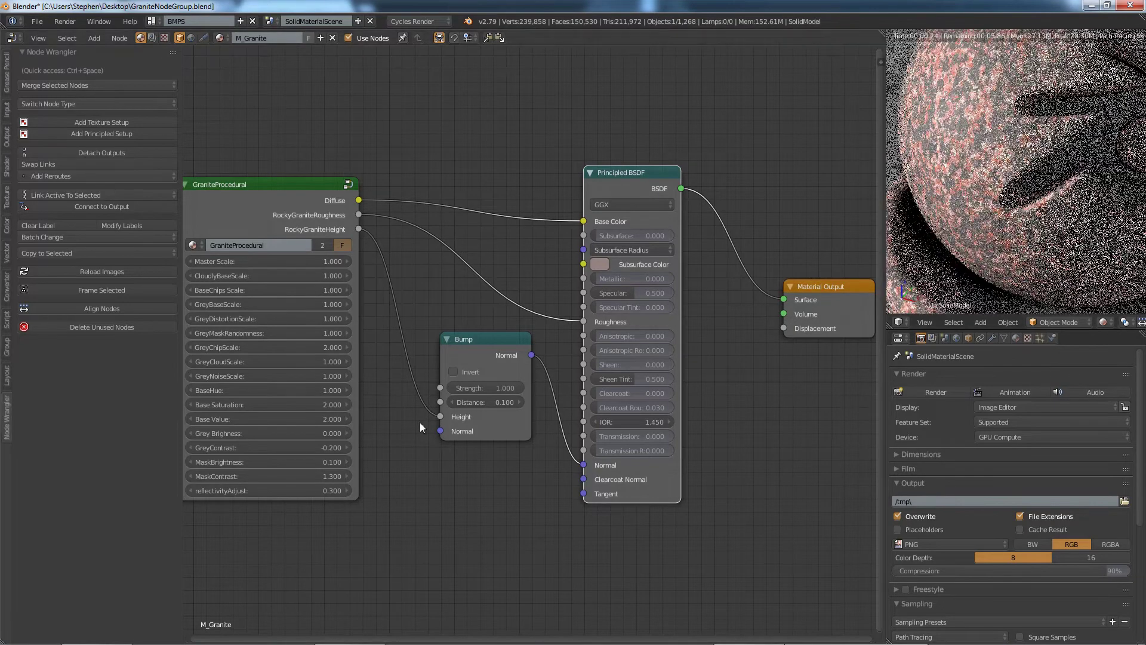
Step: Set the granite group's reflectivityAdjust to 1.000
left_click(330, 491)
type("1")
key("Return")
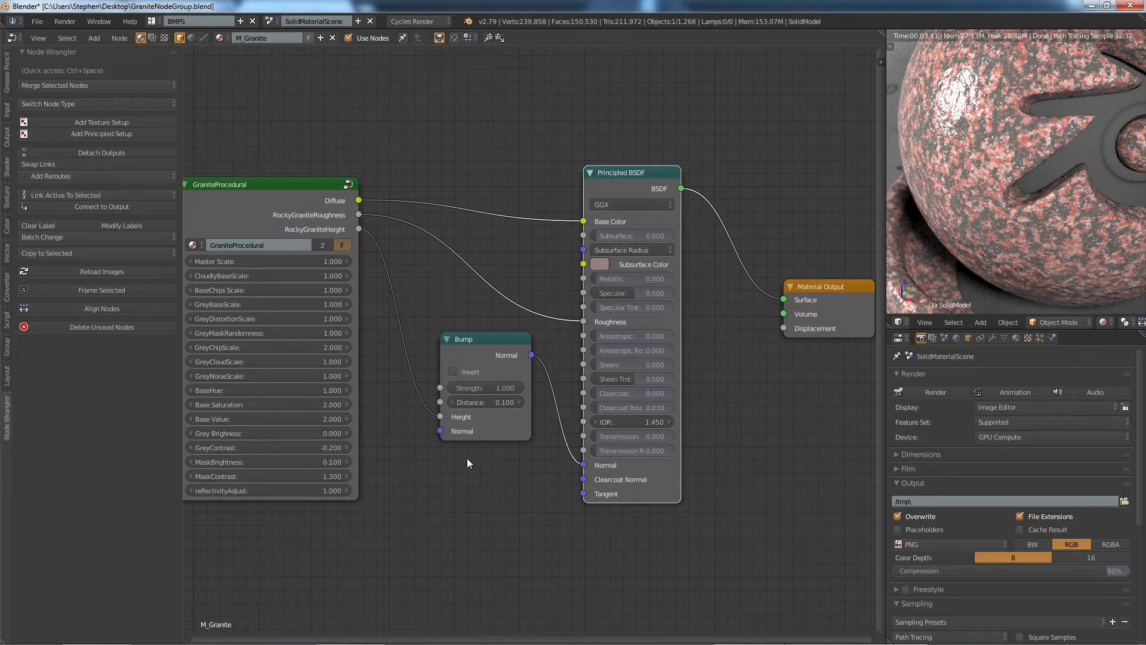
Step: Connect RockyGraniteHeight to Material Output's Displacement and delete the Bump node
left_click_drag(483, 344, 501, 343)
left_click_drag(293, 197, 253, 185)
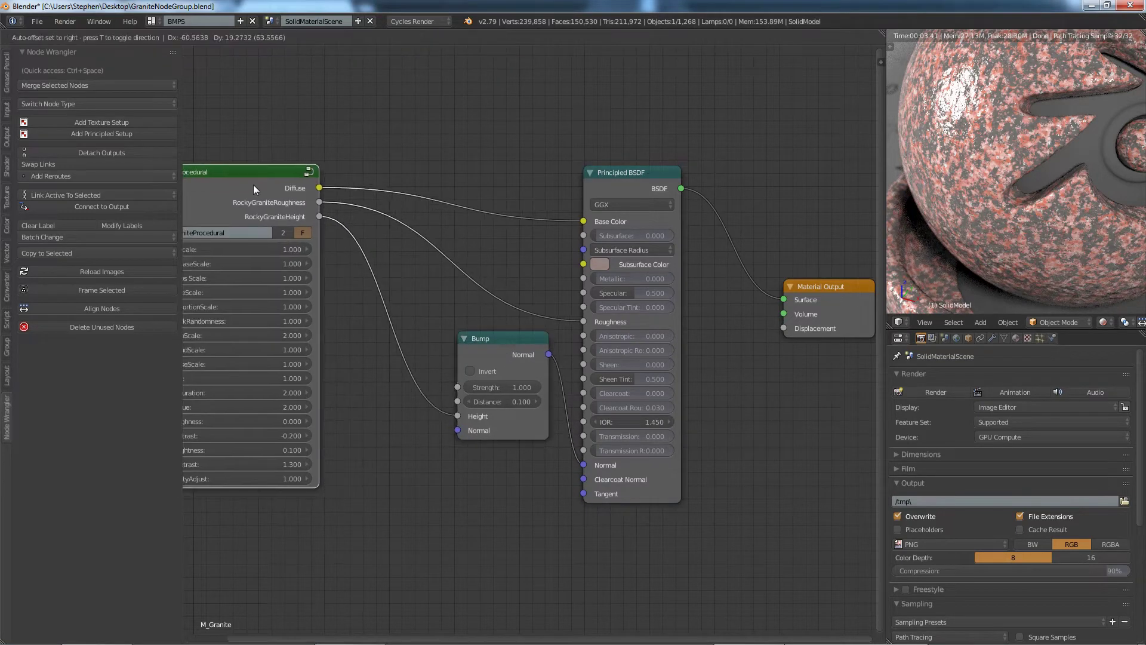
left_click_drag(507, 356, 443, 361)
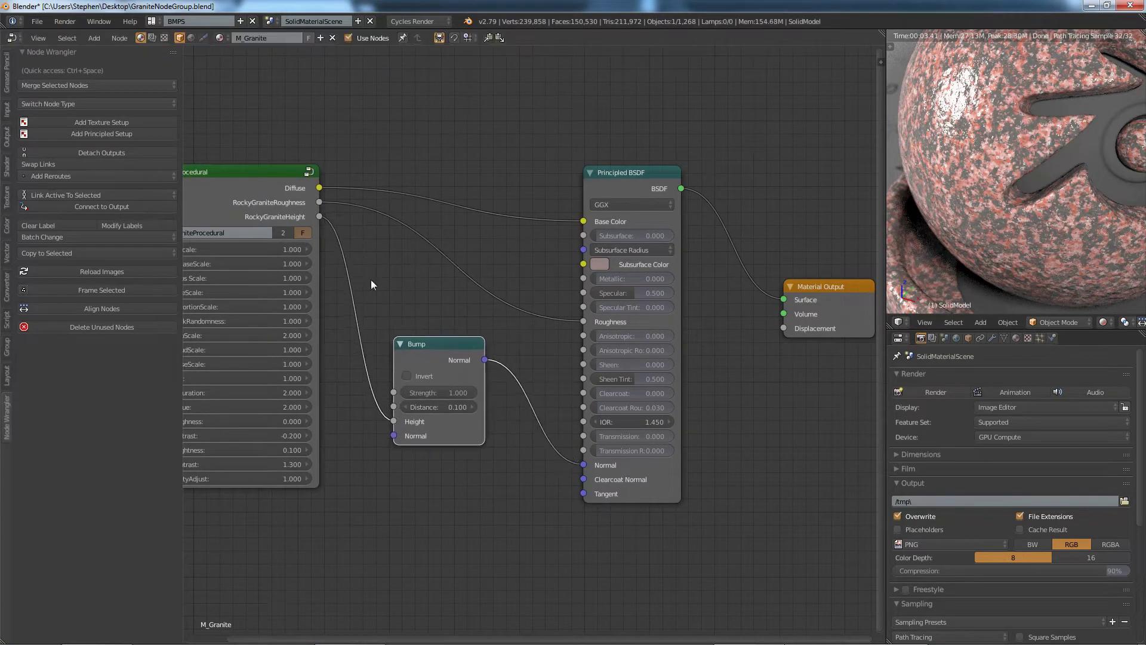
left_click_drag(321, 216, 789, 327)
key("x")
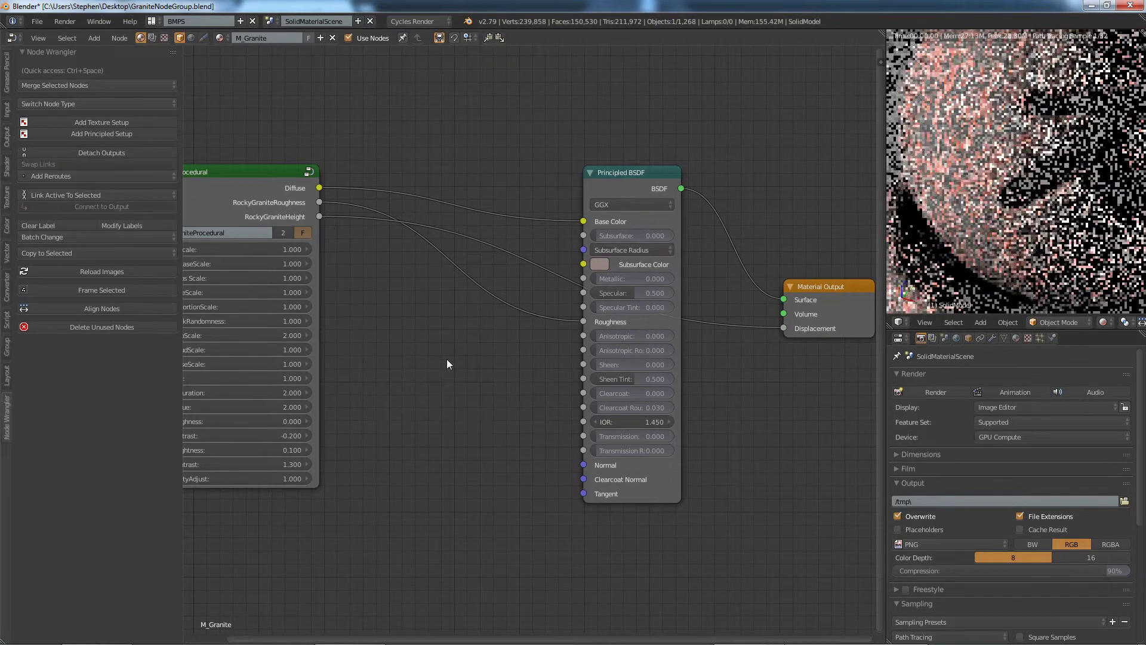
Step: Switch the Cycles render Feature Set to Experimental
scroll(972, 160, "down", 3)
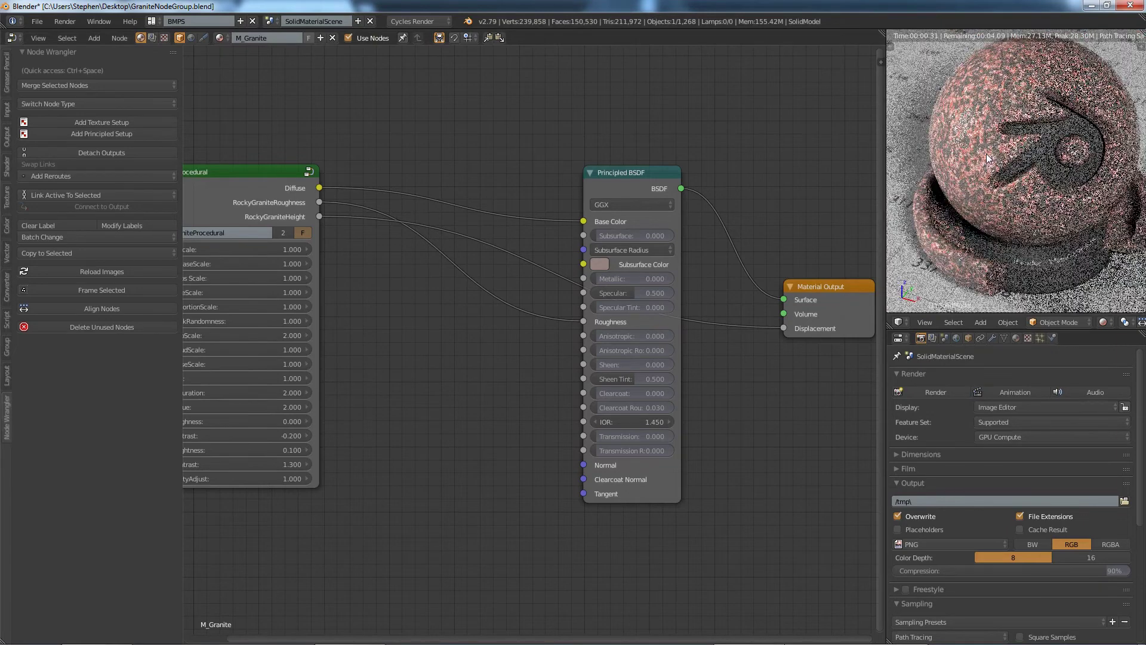
scroll(986, 153, "up", 3)
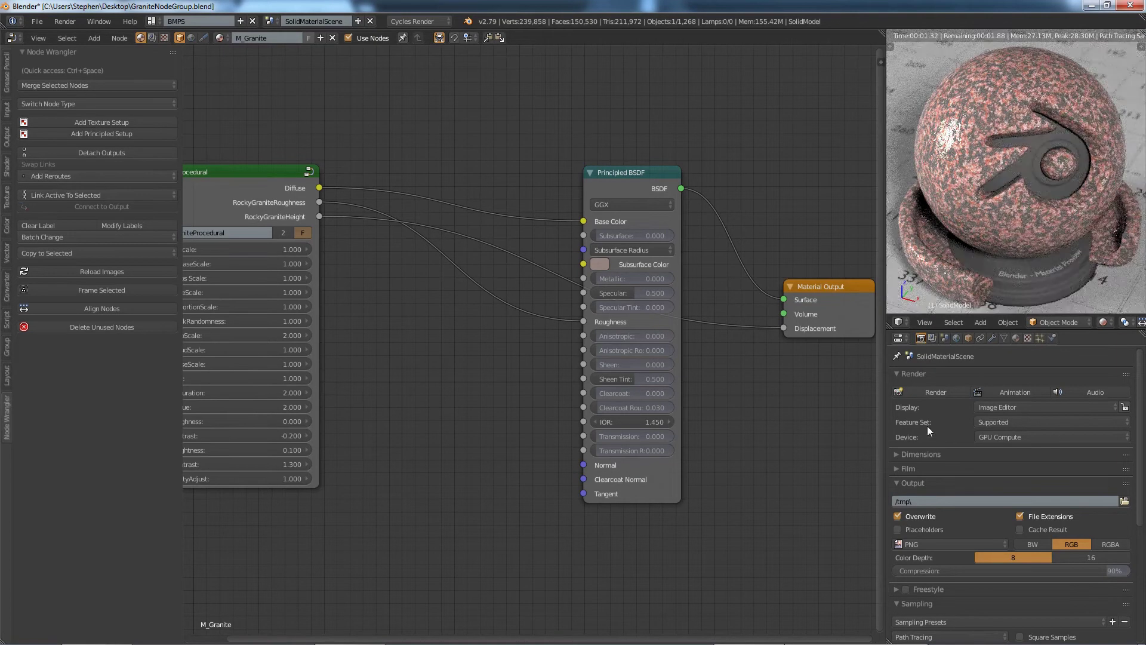
left_click(1023, 419)
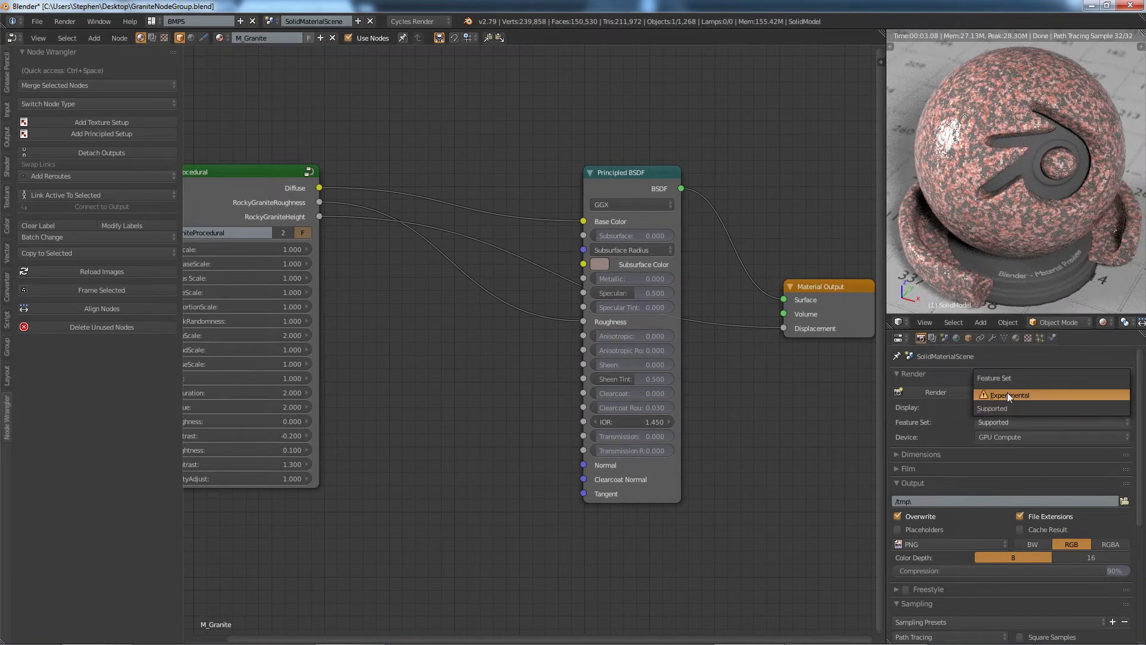
left_click(1008, 394)
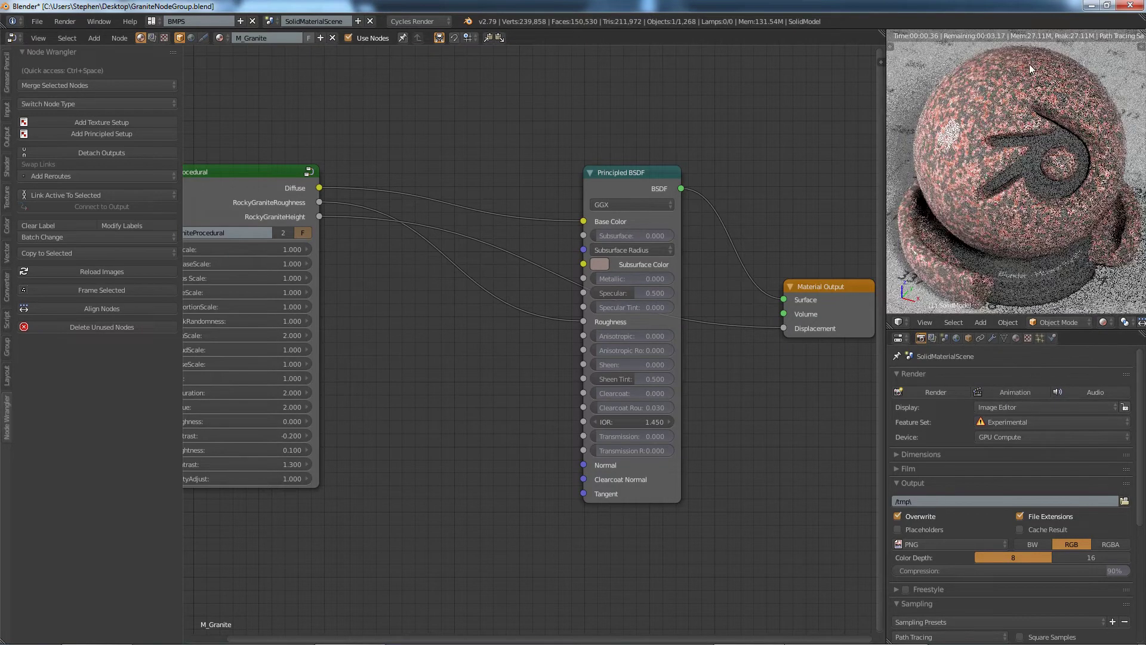
Step: On the CoreSolidMaterial base's Subsurf modifier, enable Adaptive subdivision and raise viewport levels
right_click(1005, 77)
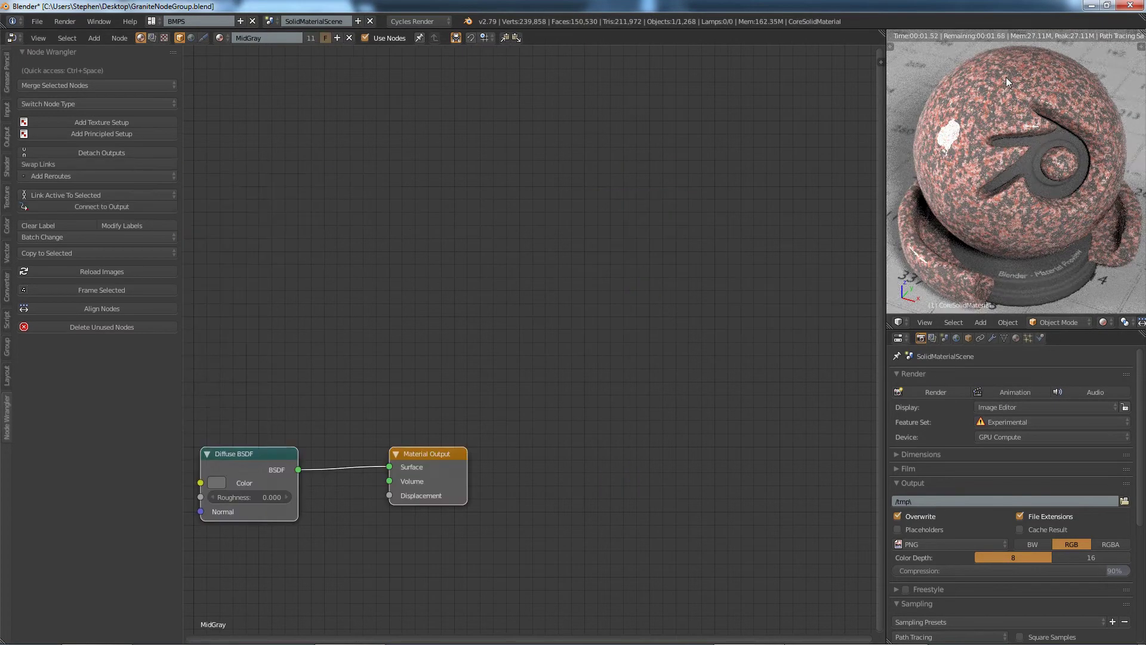
left_click(993, 338)
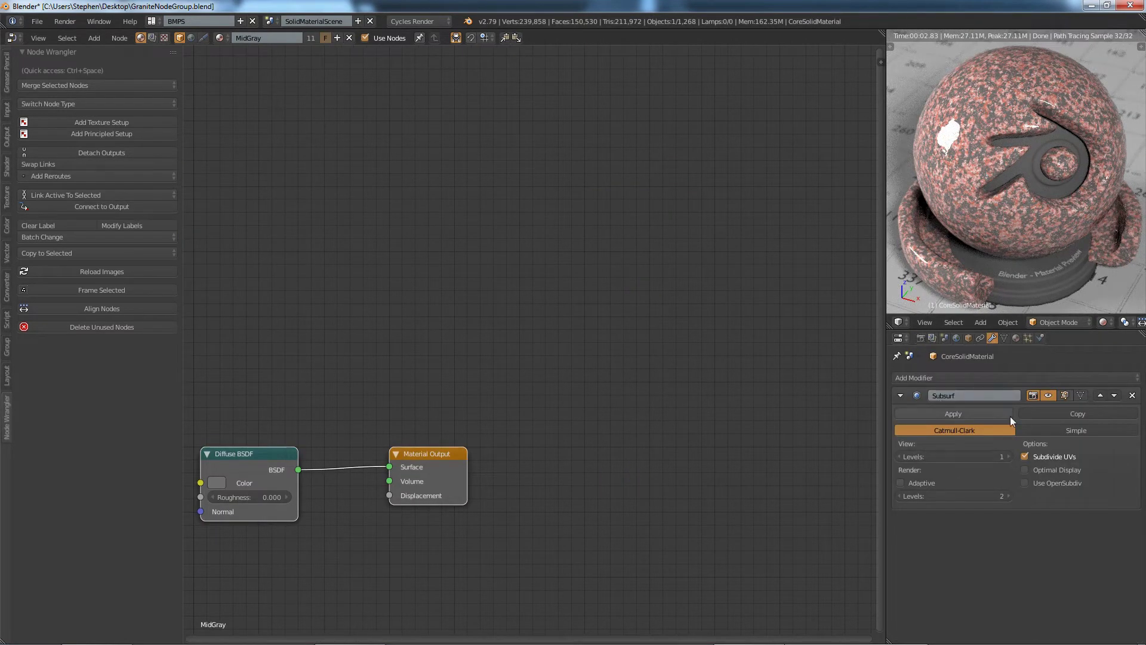
left_click(913, 483)
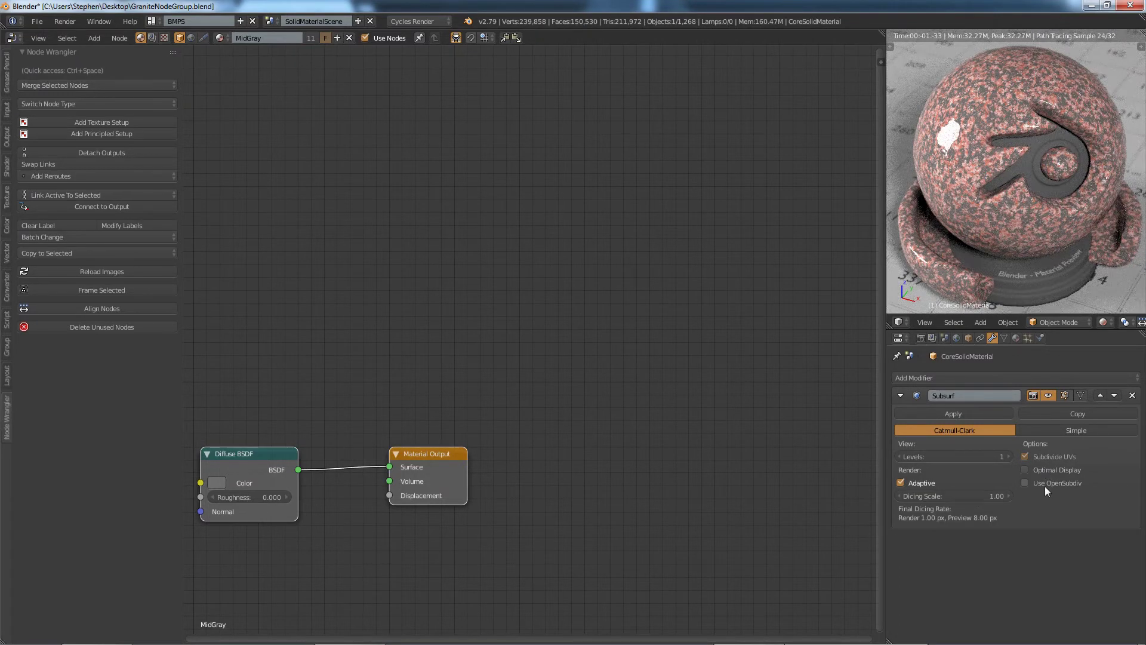
left_click(1010, 458)
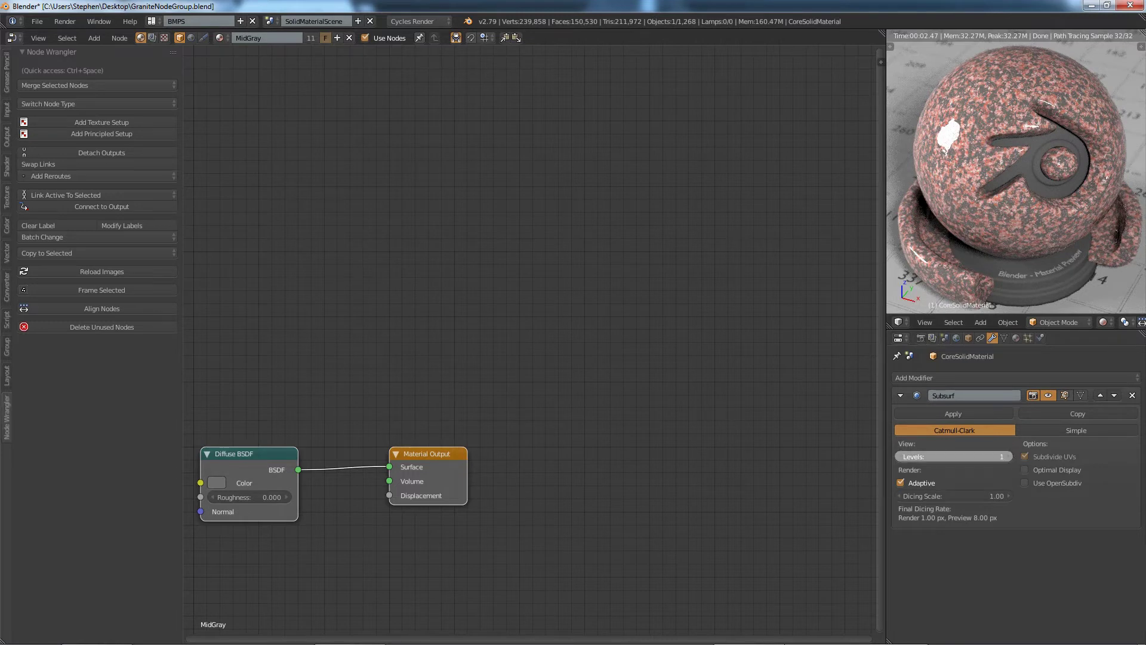
Step: Set the MidGray material's displacement method to Both
left_click(1013, 339)
scroll(957, 468, "down", 5)
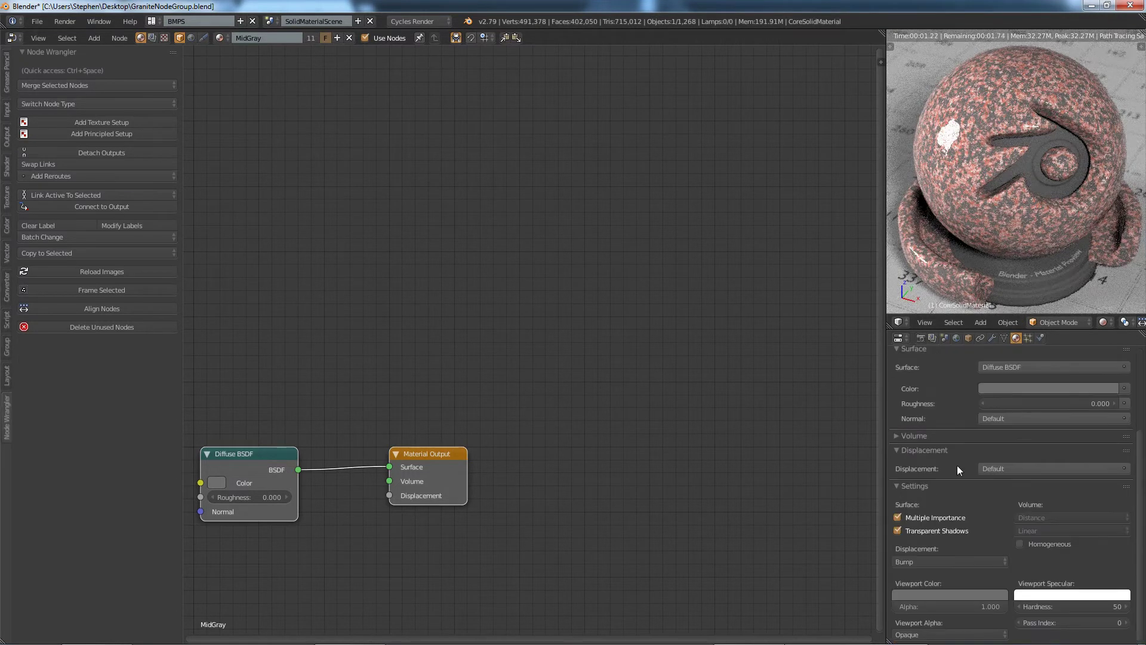
left_click(931, 558)
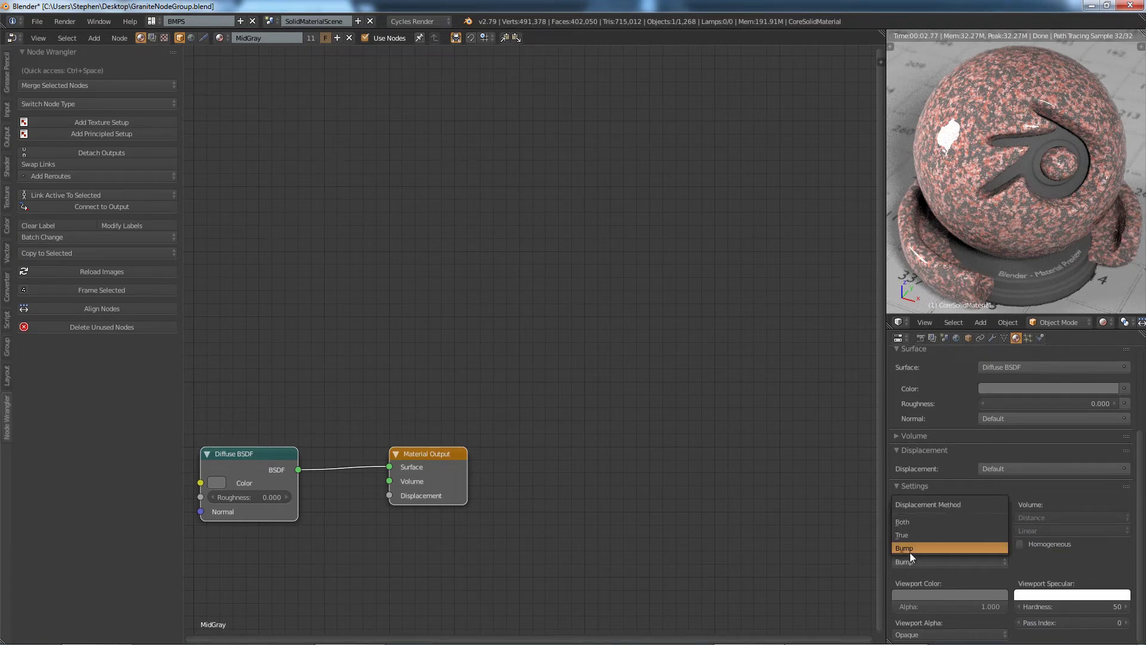
left_click(917, 523)
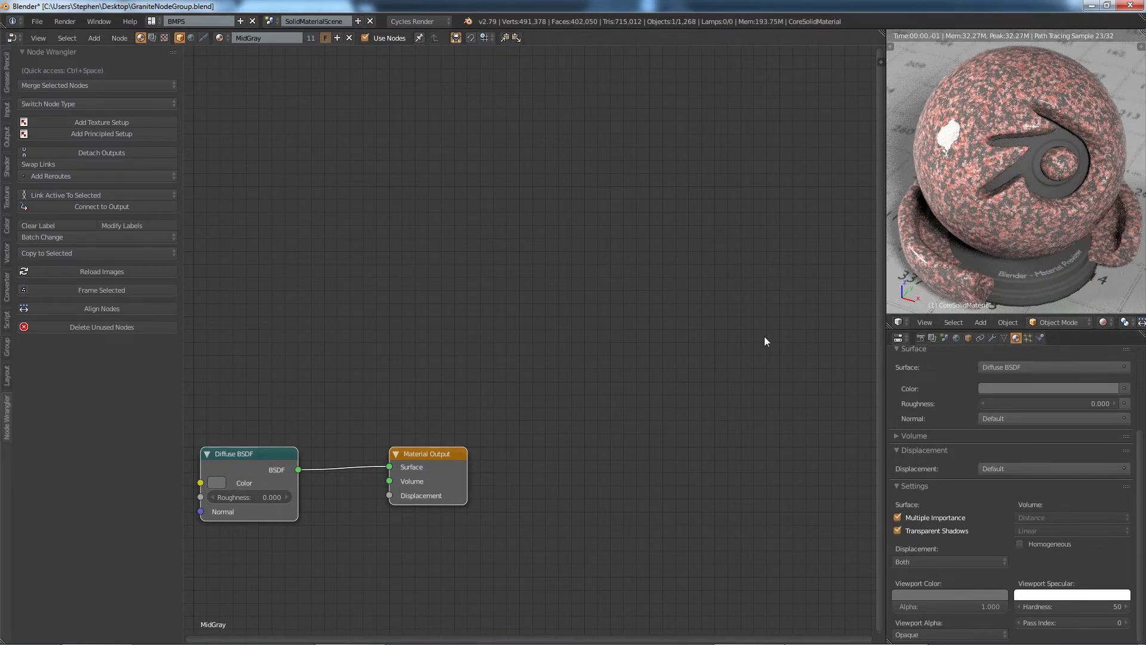
Step: Select the granite sphere and toggle viewport shading Solid then Rendered to refresh the preview
right_click(1036, 87)
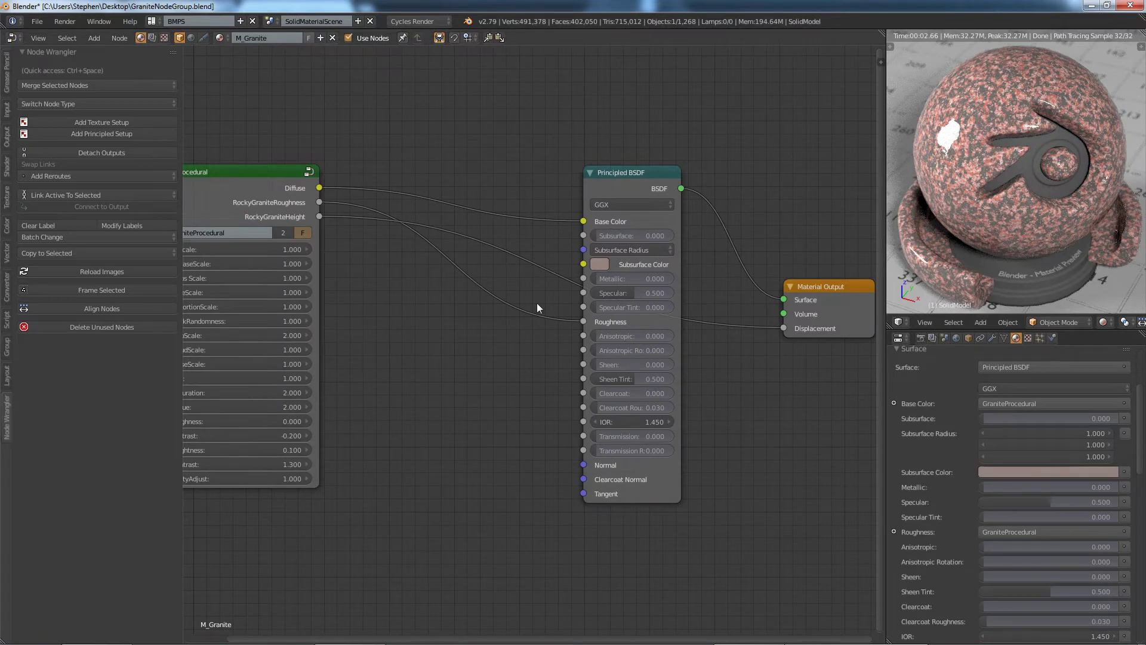
left_click(1103, 323)
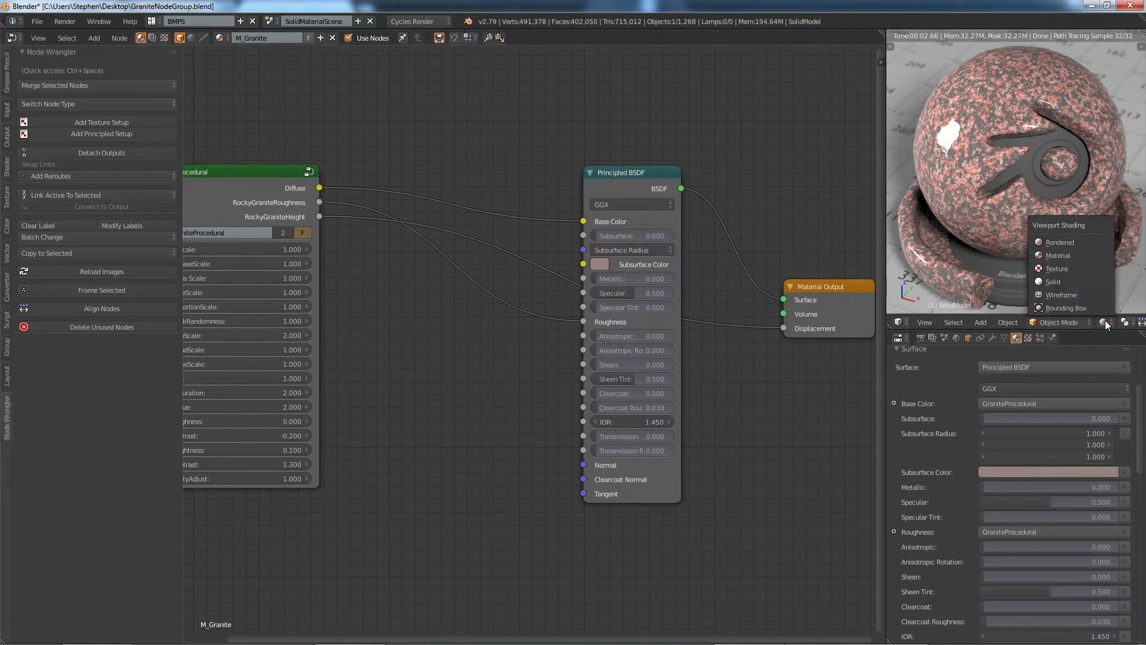
left_click(1077, 281)
left_click(1103, 323)
left_click(1080, 241)
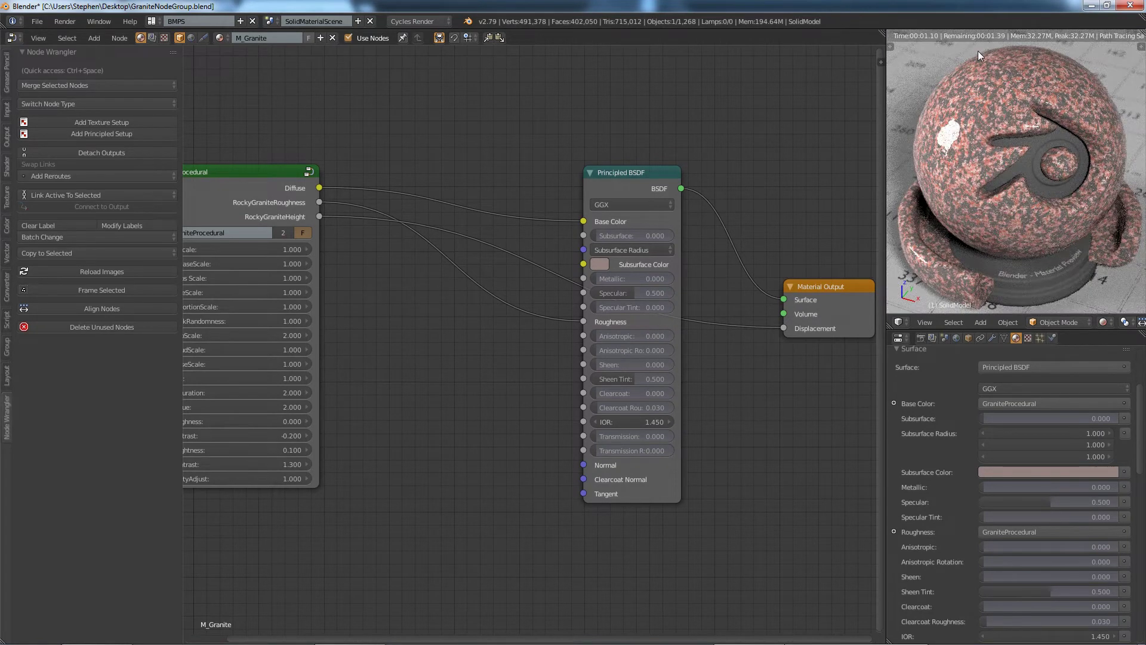
Step: Zoom in on the rendered granite surface
scroll(968, 66, "up", 5)
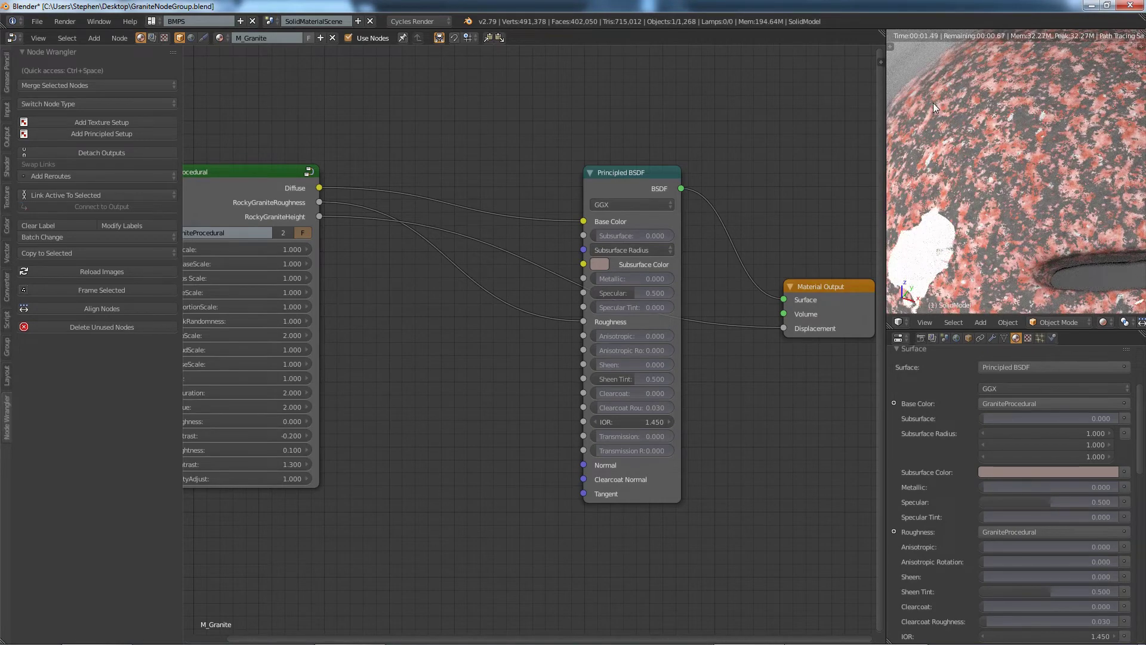
scroll(1010, 153, "up", 3)
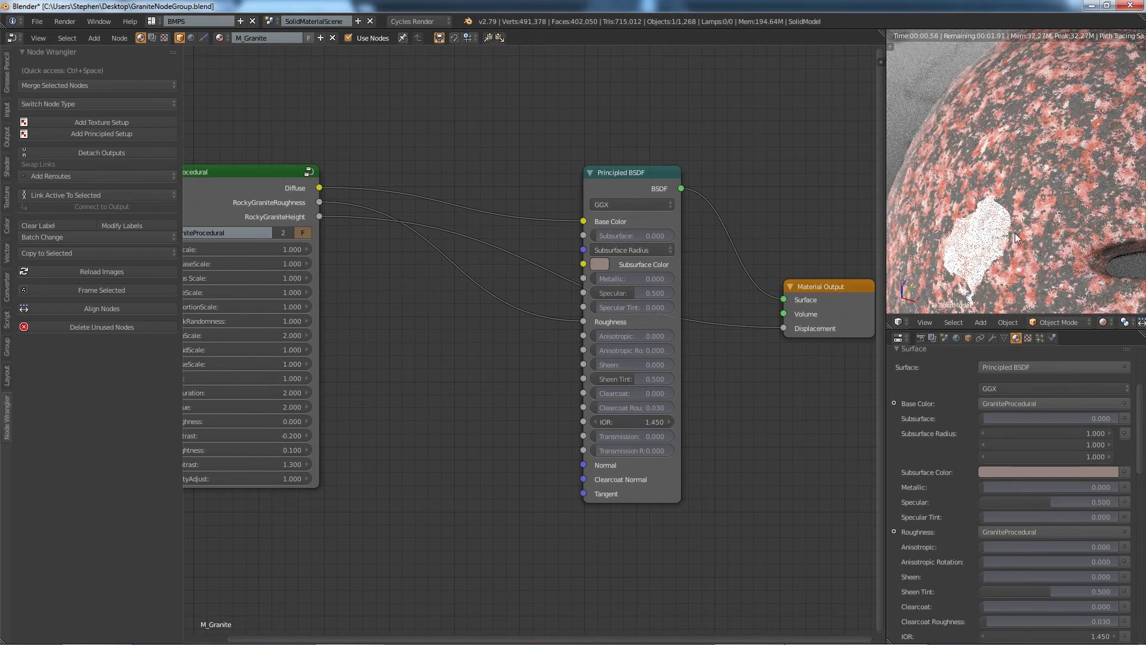
scroll(1012, 235, "up", 1)
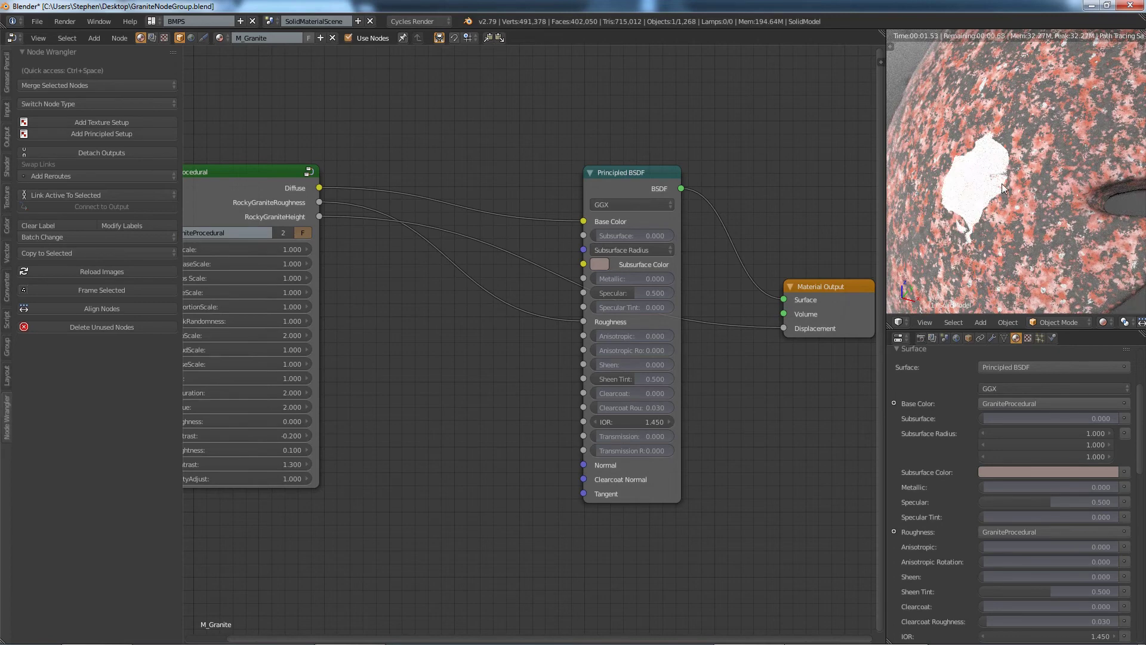
scroll(978, 203, "down", 2)
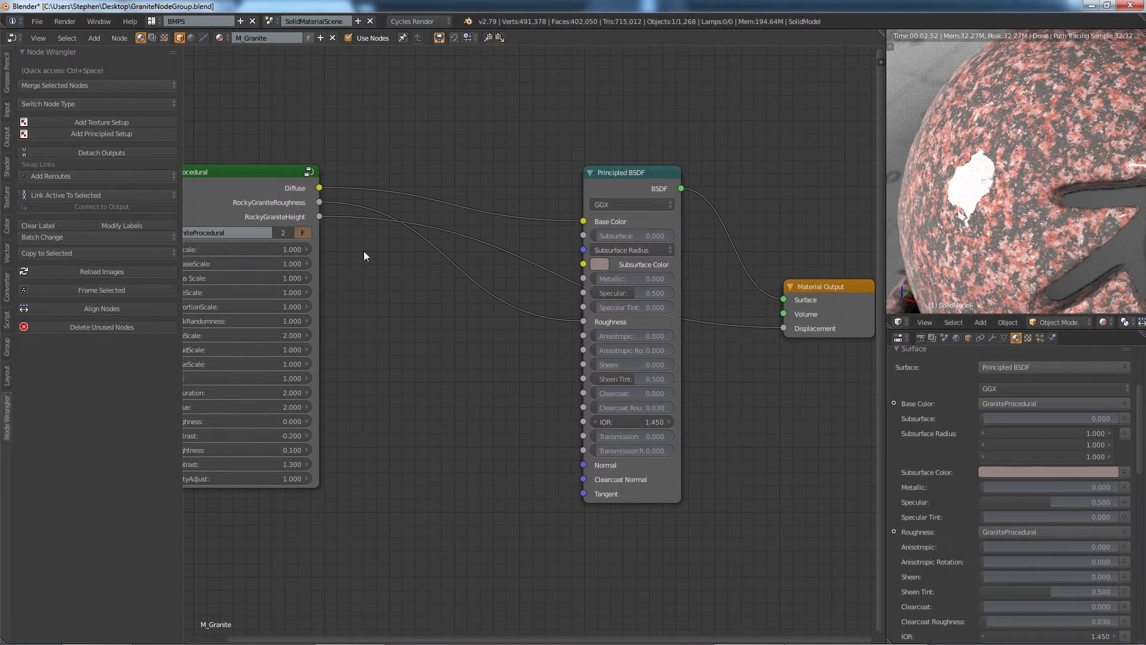
key("shift+a")
Step: Insert a Bright/Contrast node into the height-to-Displacement link with Contrast 1.400
mouse_move(422, 424)
mouse_move(415, 401)
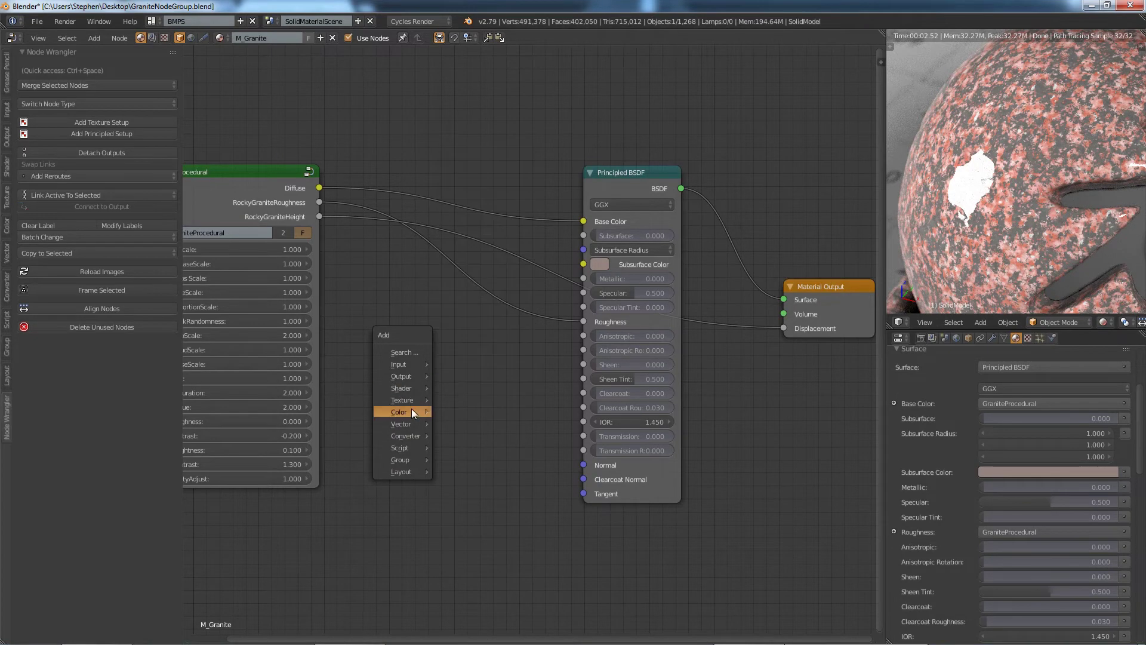
left_click(472, 411)
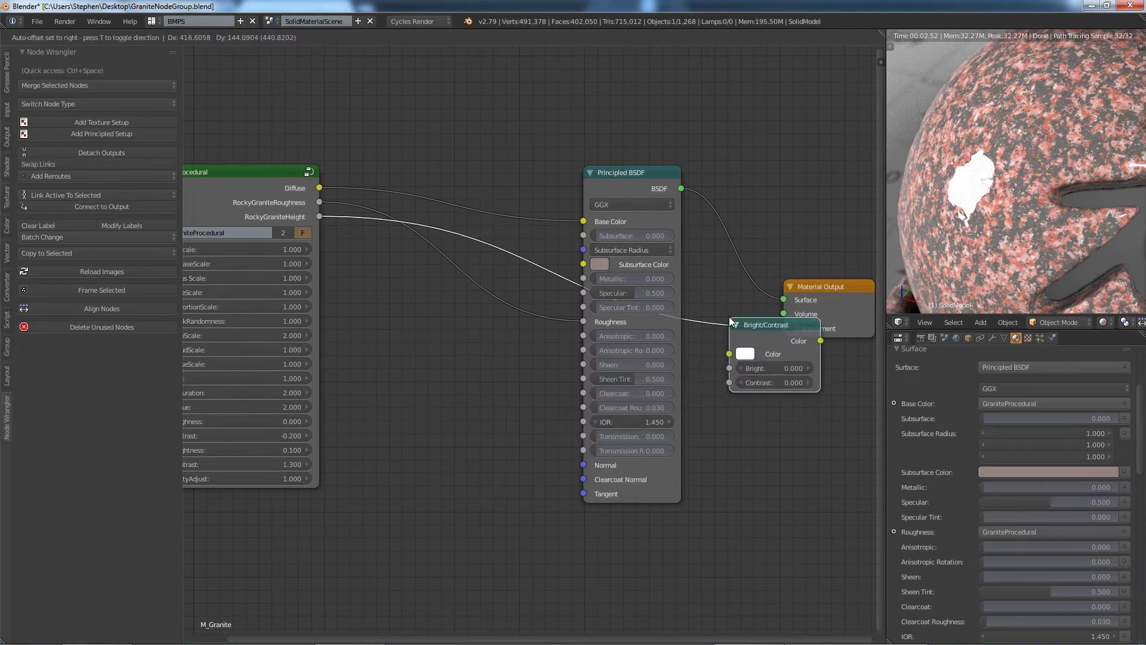
left_click(733, 319)
left_click_drag(726, 381, 707, 387)
Step: Toggle viewport shading to Solid and back to Rendered to re-render the displaced granite
left_click(1103, 322)
left_click(1079, 278)
left_click(1104, 321)
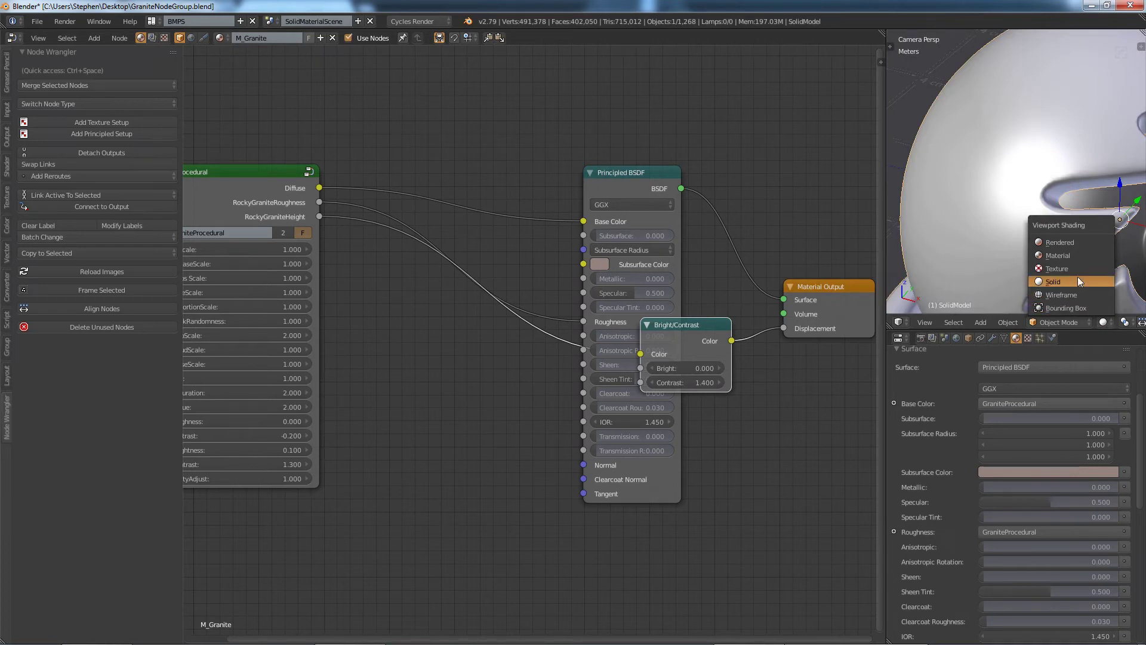
left_click(1072, 243)
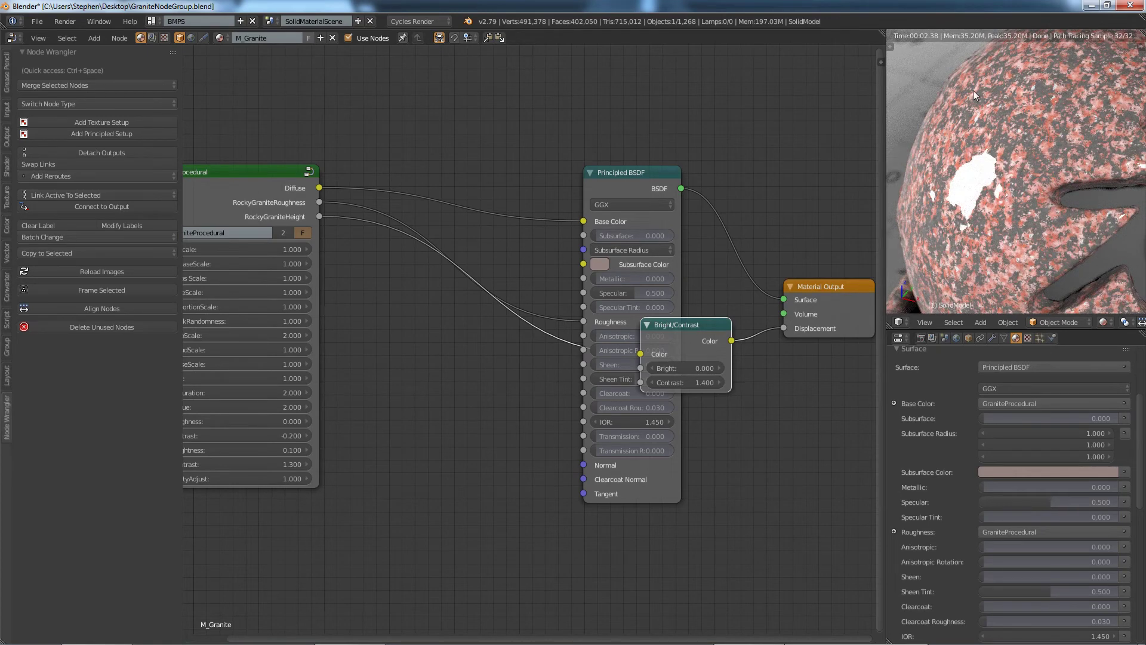
scroll(965, 160, "up", 5)
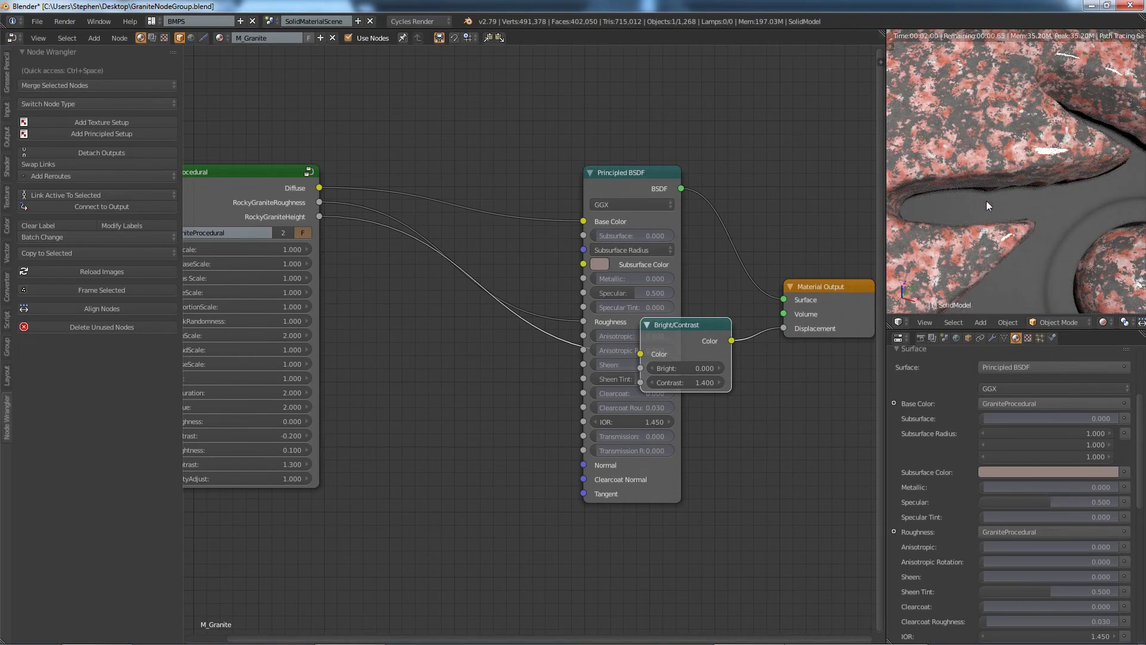
Step: Unlink and relink RockyGraniteRoughness to the Principled BSDF's Roughness input
left_click_drag(584, 322, 564, 337)
left_click_drag(634, 322, 597, 395)
left_click_drag(321, 202, 584, 321)
Step: Lower reflectivityAdjust to 0.200 and move the Bright/Contrast node lower, clear of Principled BSDF
left_click_drag(293, 481, 246, 481)
scroll(1059, 206, "down", 3)
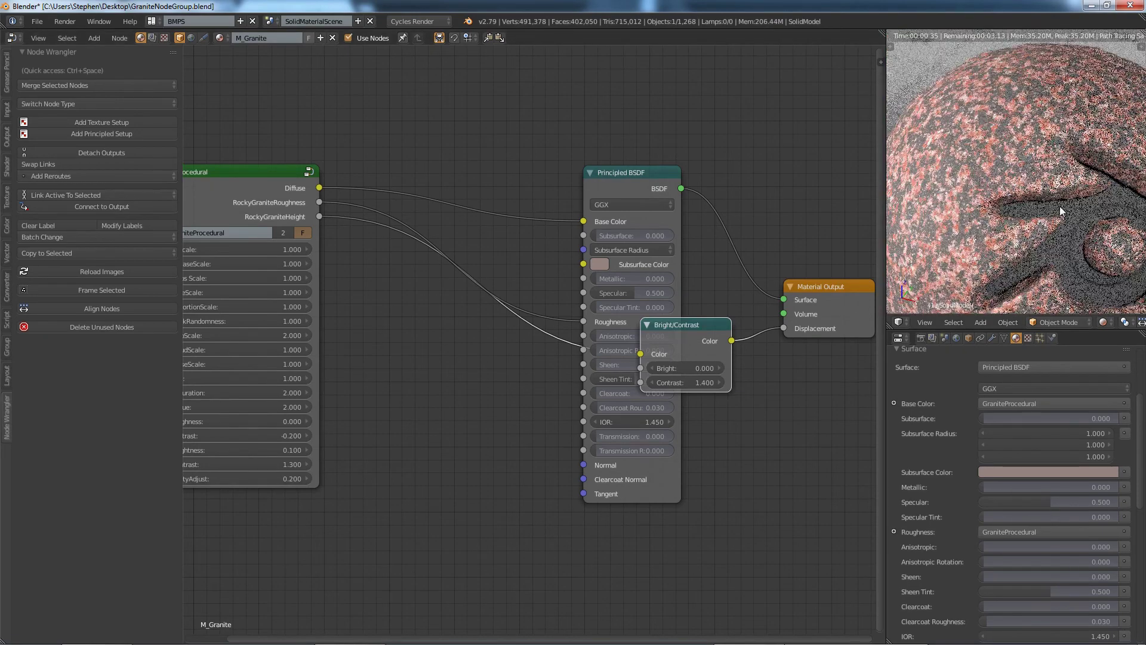
scroll(1040, 215, "up", 3)
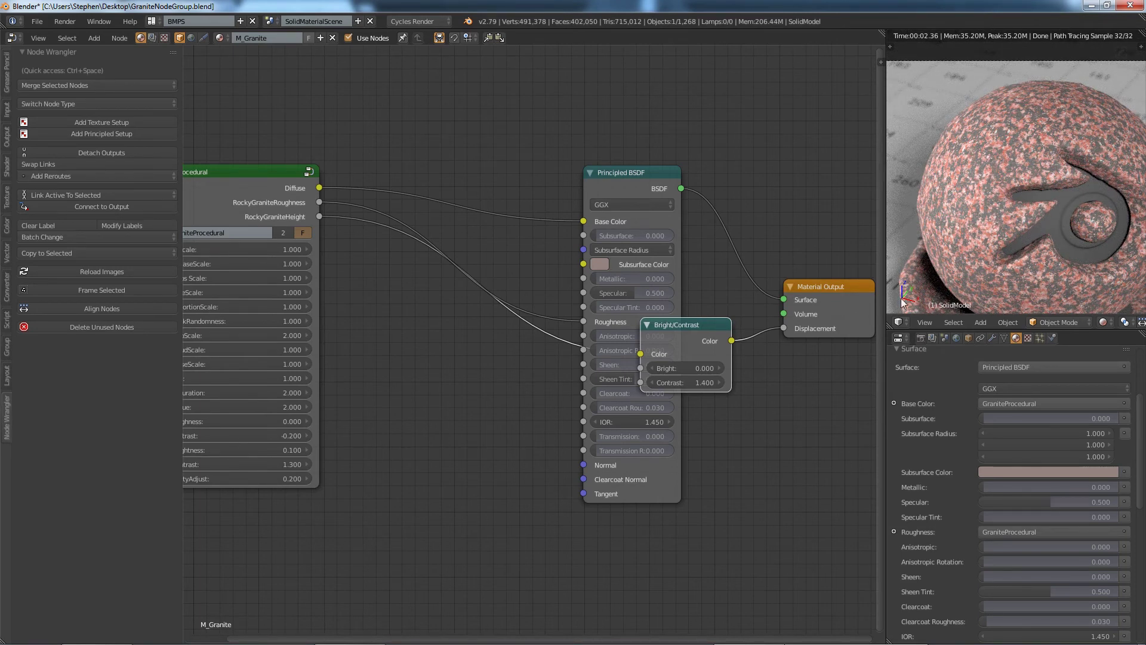
left_click_drag(690, 332, 467, 432)
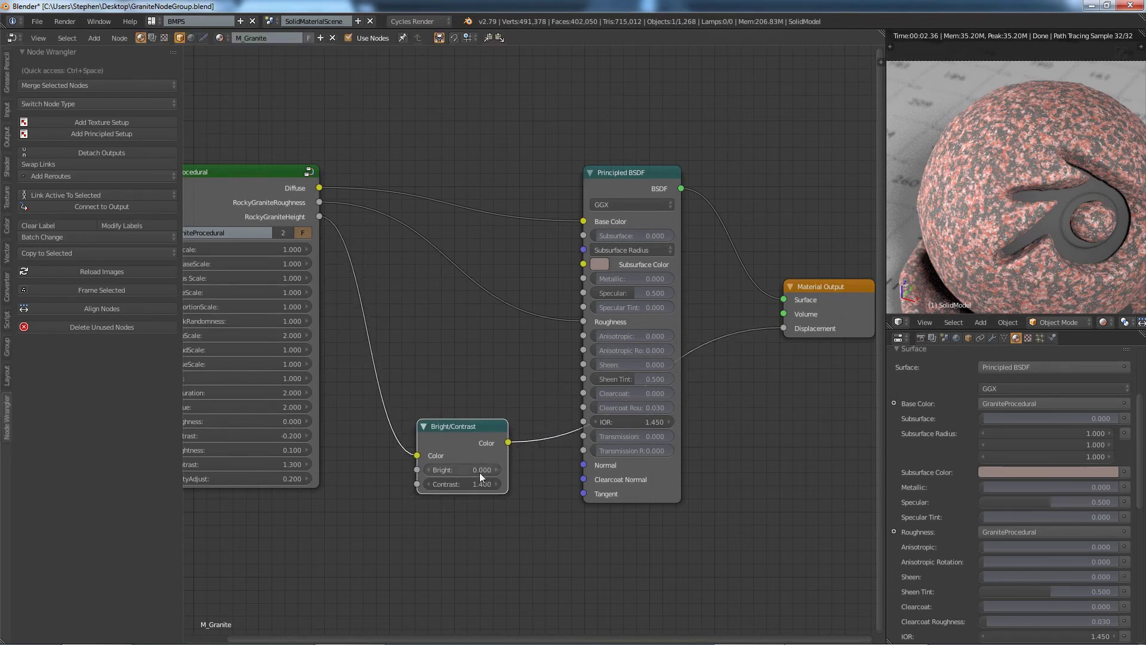
left_click_drag(474, 425, 453, 370)
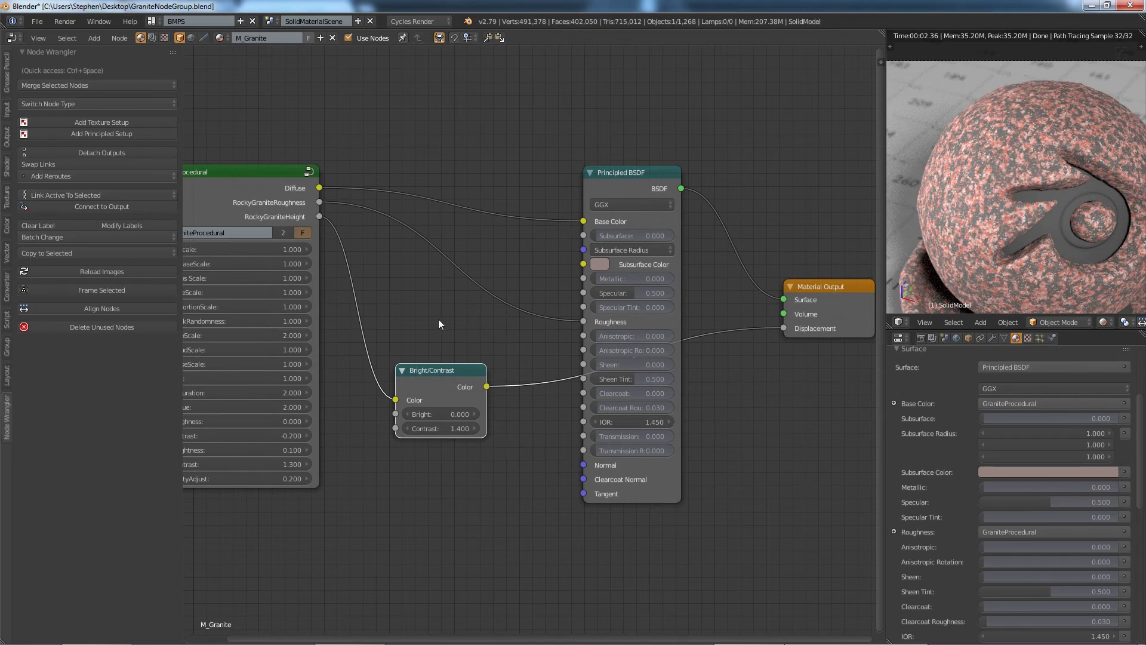
Step: Shift the GraniteProcedural node right into full view and raise Bright/Contrast near Roughness level
key("shift+a")
mouse_move(434, 470)
left_click_drag(229, 169, 276, 172)
left_click_drag(425, 387, 448, 373)
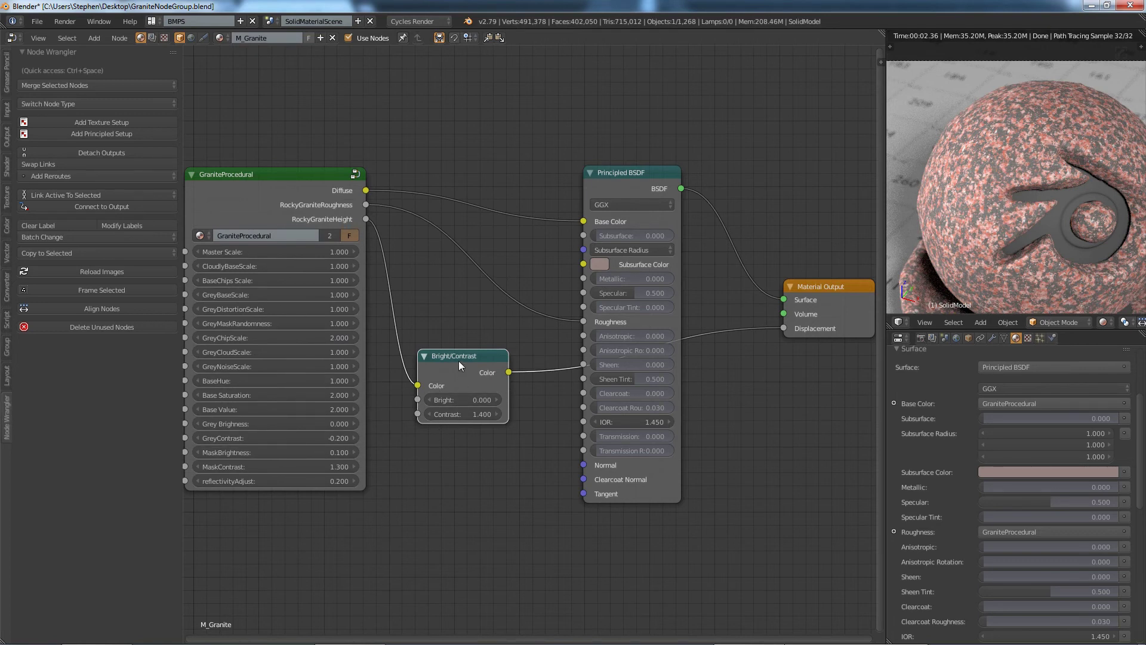
left_click_drag(467, 366, 474, 327)
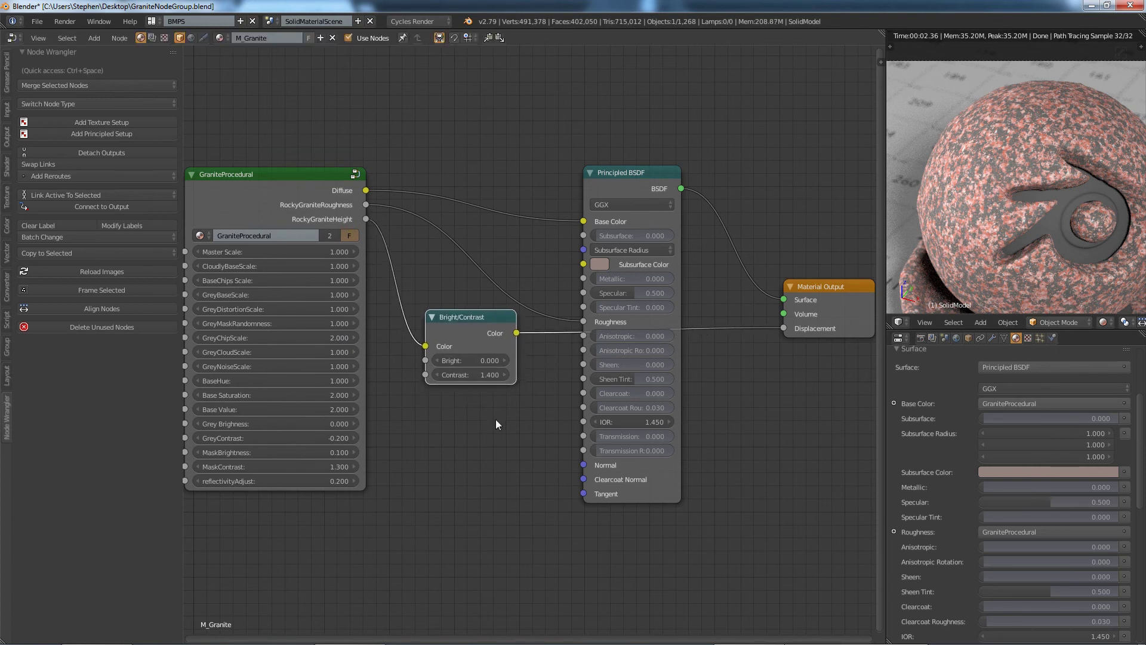